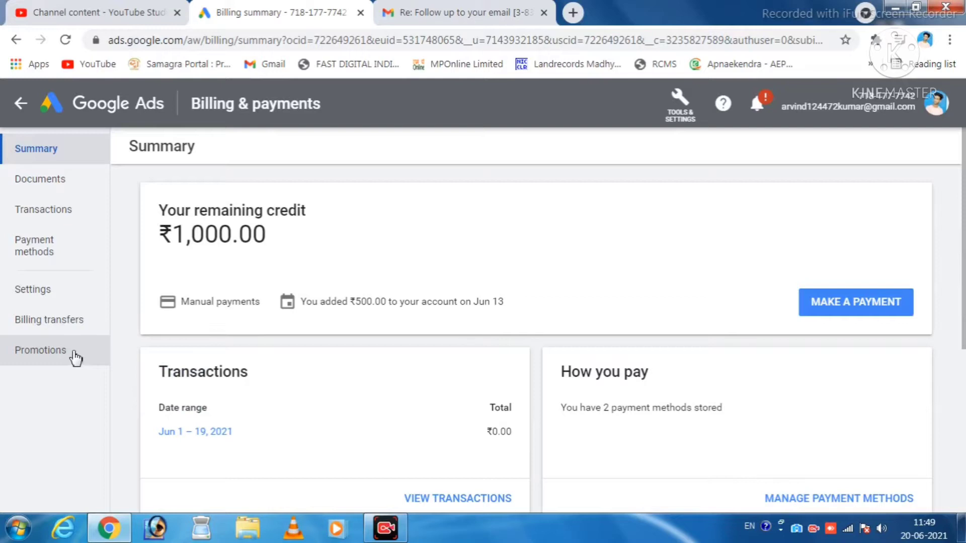
Check the account's promotions in the billing area and open the overview of all campaigns.
{"action": "left_click", "coordinate": [75, 356]}
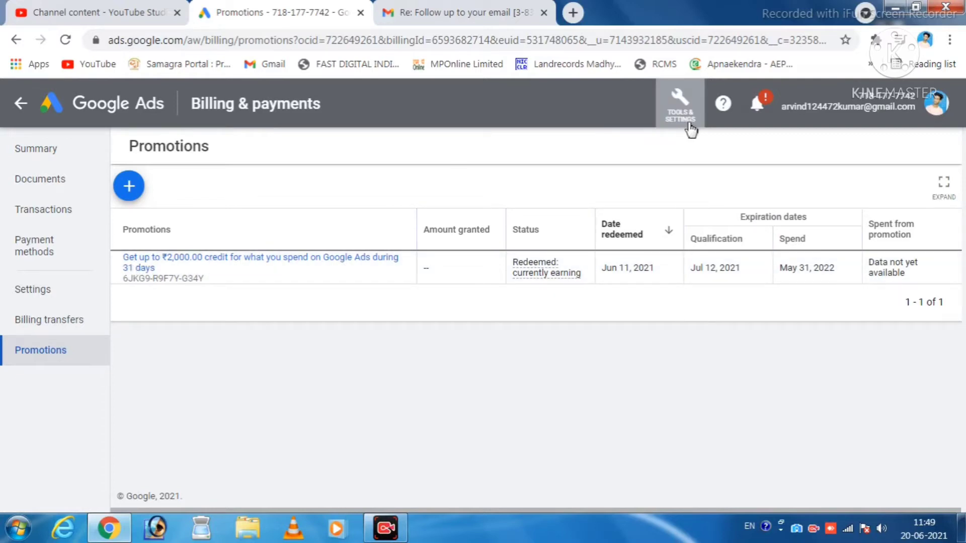
{"action": "left_click", "coordinate": [97, 110]}
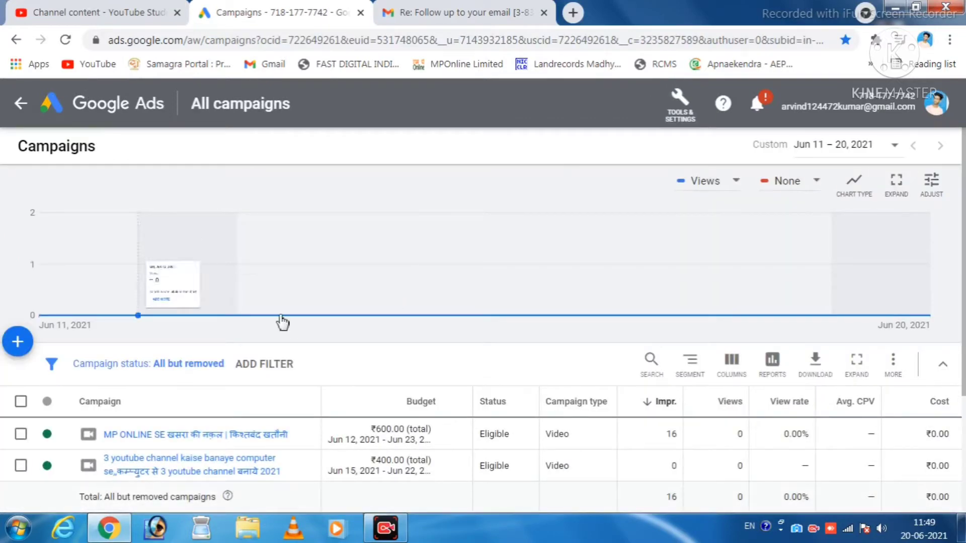
{"action": "scroll", "coordinate": [284, 327], "scroll_direction": "down", "scroll_amount": 4}
{"action": "scroll", "coordinate": [173, 293], "scroll_direction": "up", "scroll_amount": 3}
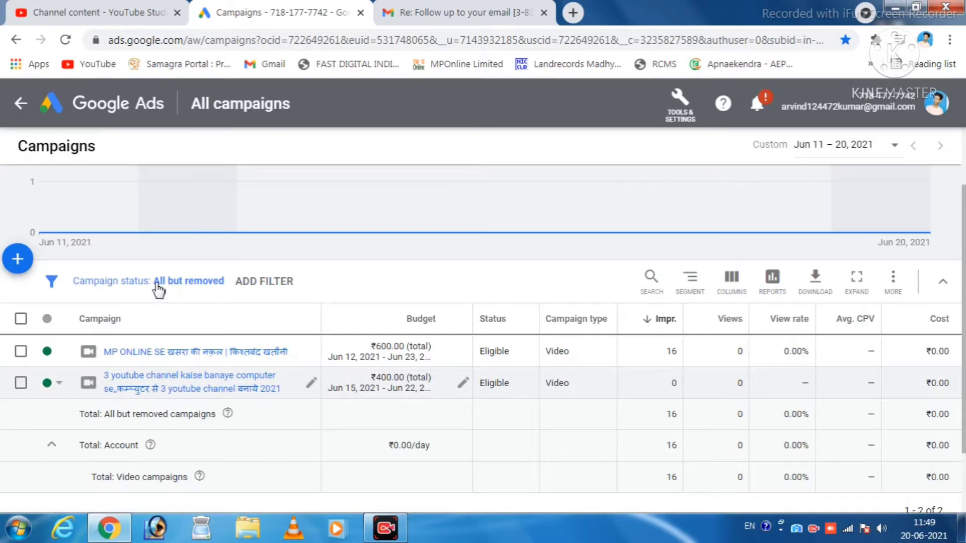
Start a new campaign without a goal's guidance, with the Video campaign type and the Custom video campaign subtype.
{"action": "left_click", "coordinate": [19, 261]}
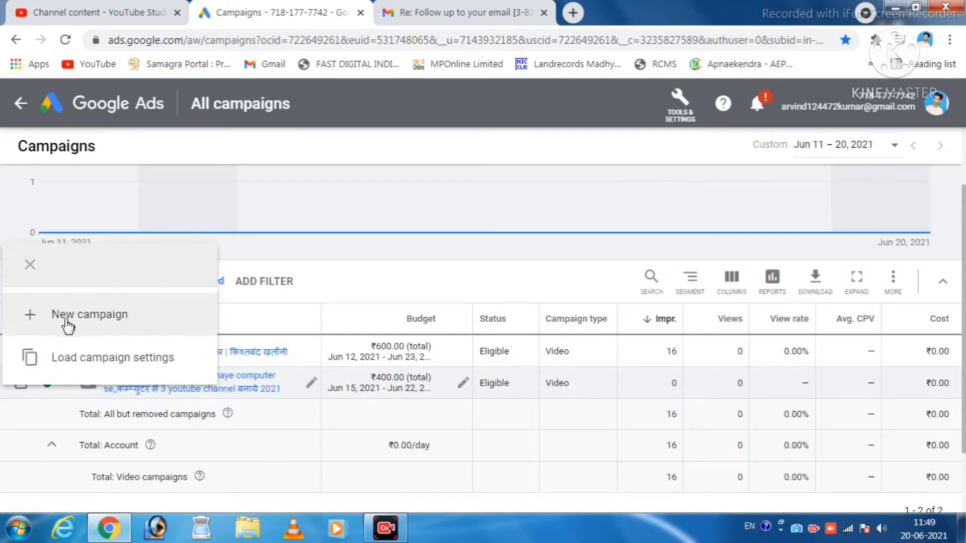
{"action": "left_click", "coordinate": [105, 327]}
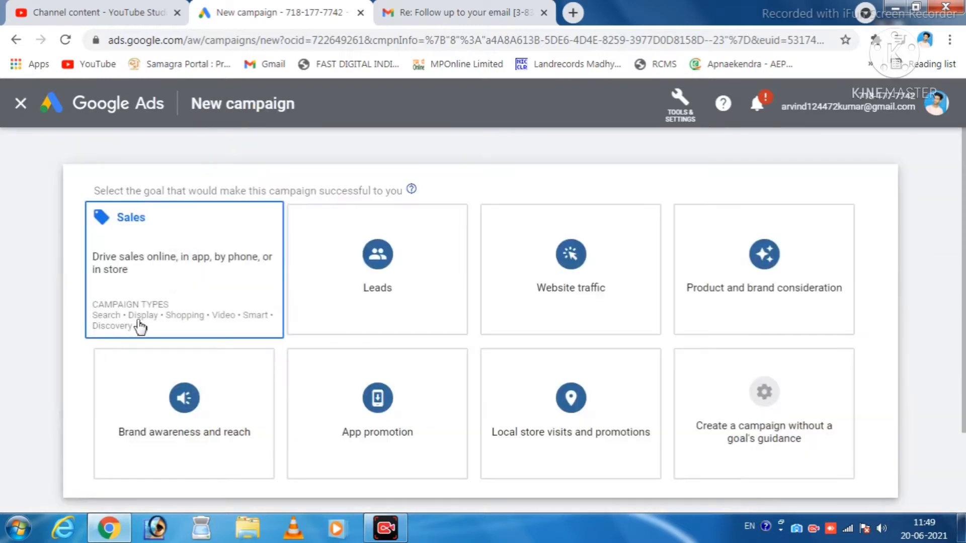
{"action": "scroll", "coordinate": [689, 297], "scroll_direction": "down", "scroll_amount": 2}
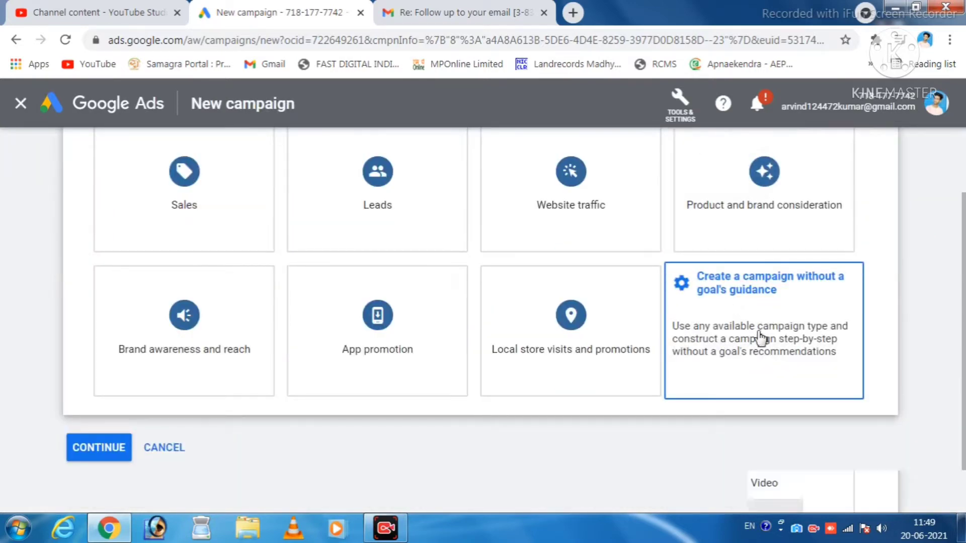
{"action": "left_click", "coordinate": [761, 339]}
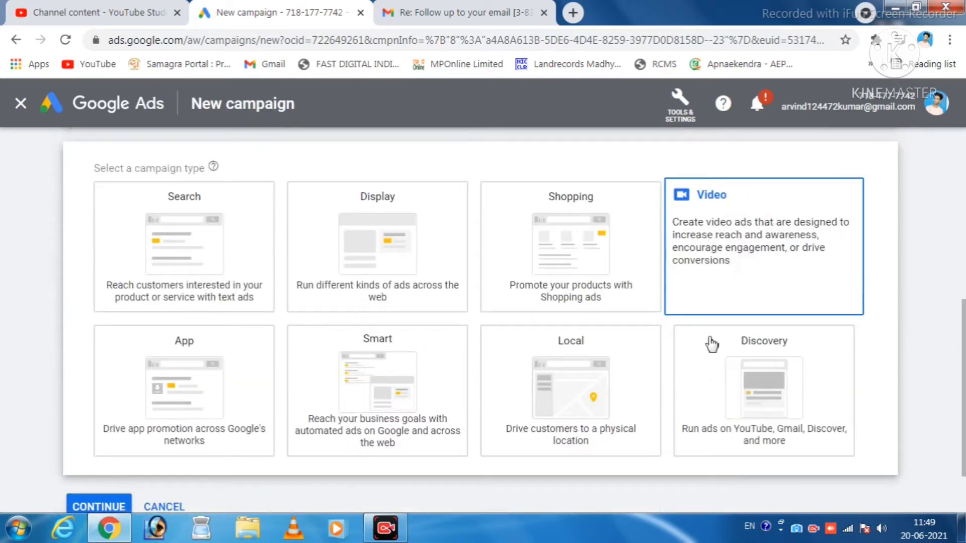
{"action": "left_click", "coordinate": [739, 281]}
{"action": "scroll", "coordinate": [738, 280], "scroll_direction": "down", "scroll_amount": 12}
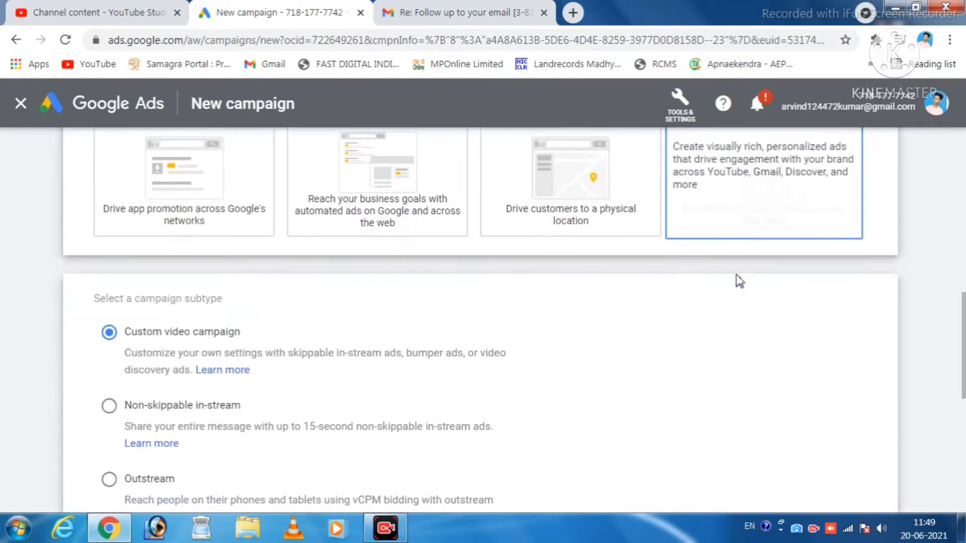
{"action": "scroll", "coordinate": [141, 297], "scroll_direction": "down", "scroll_amount": 1}
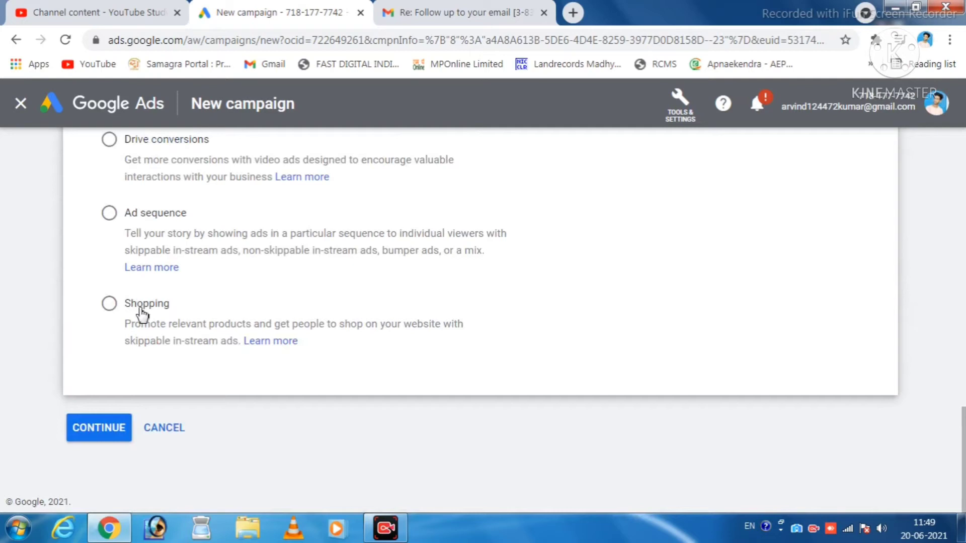
{"action": "left_click", "coordinate": [93, 434]}
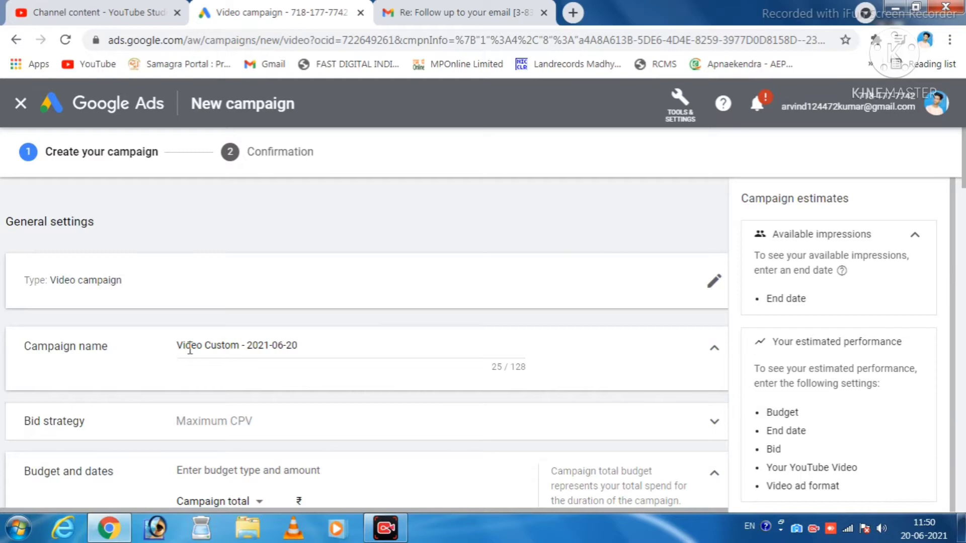
Clear the default campaign name and open the Mponline Kiosk Certificate video from the YouTube channel's uploads.
{"action": "left_click_drag", "start_coordinate": [316, 350], "coordinate": [160, 344]}
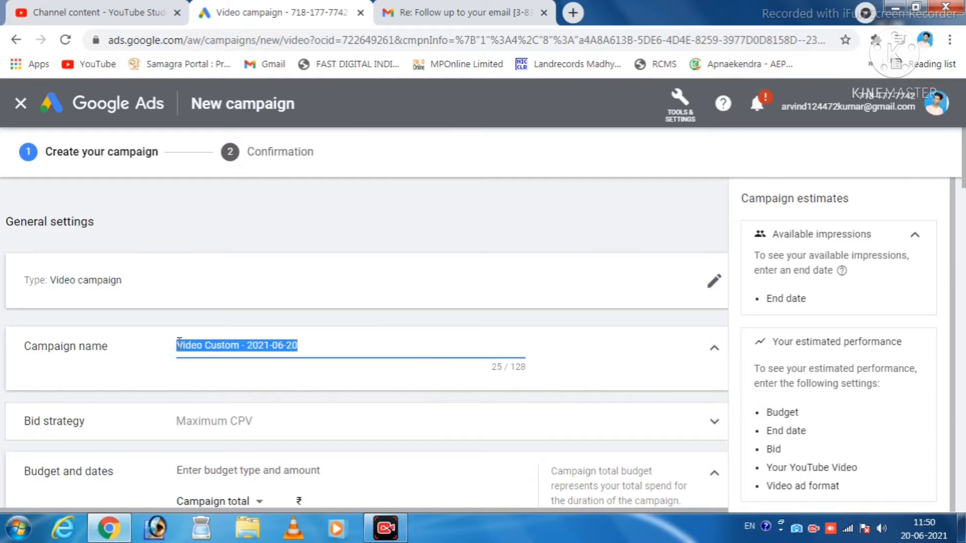
{"action": "key", "text": "BackSpace"}
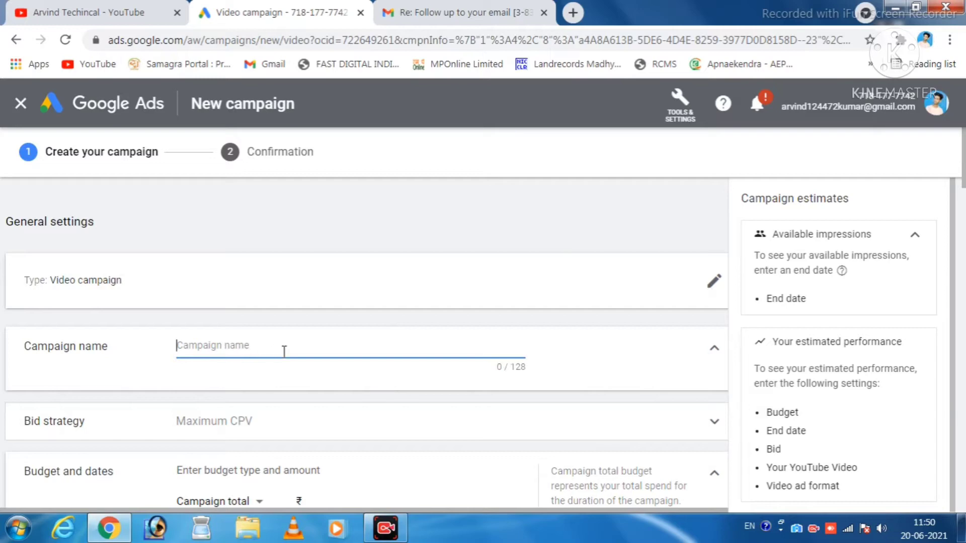
{"action": "left_click", "coordinate": [134, 15]}
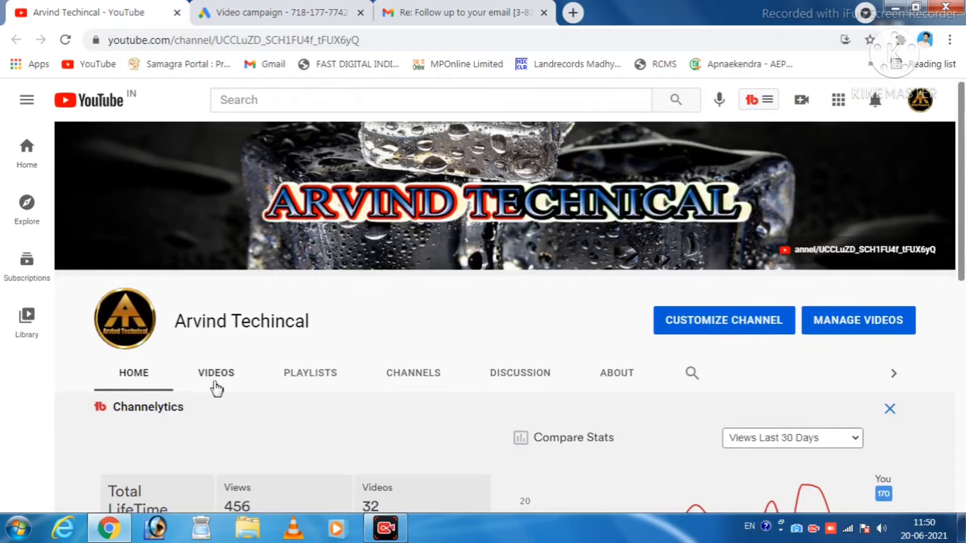
{"action": "scroll", "coordinate": [215, 388], "scroll_direction": "down", "scroll_amount": 4}
{"action": "scroll", "coordinate": [216, 389], "scroll_direction": "down", "scroll_amount": 5}
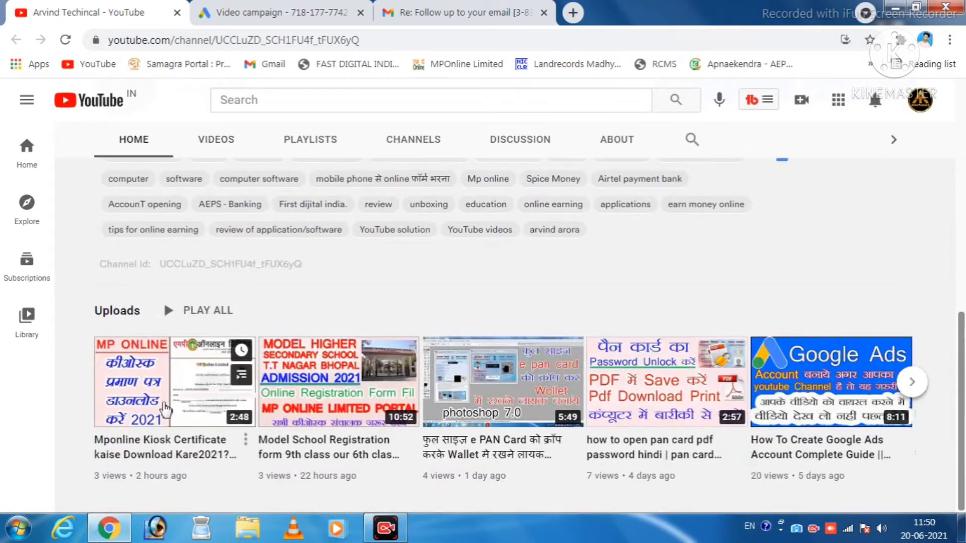
{"action": "left_click", "coordinate": [216, 388]}
{"action": "left_click", "coordinate": [96, 400]}
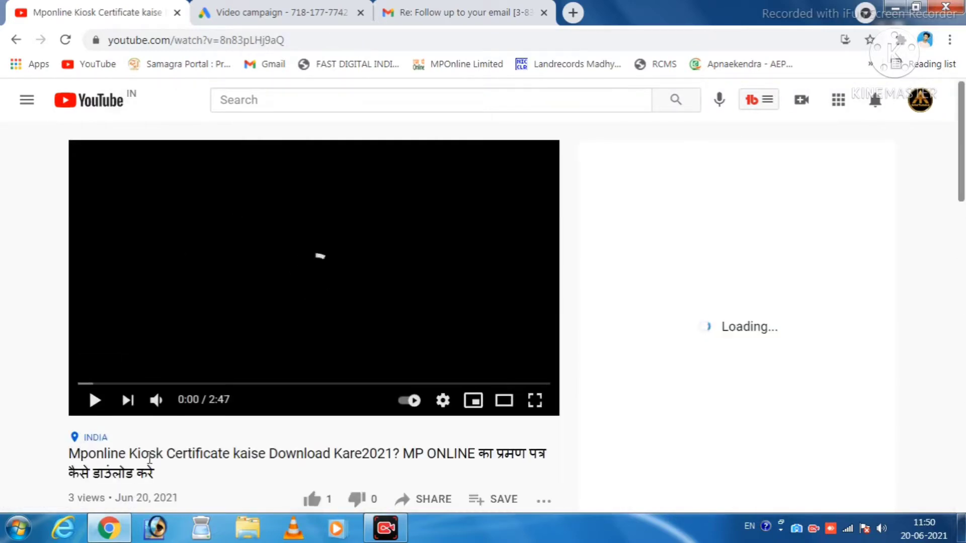
Copy "Mponline Kiosk Certificate kaise Download Kare2021" from the video's title and paste it as the campaign name in Google Ads.
{"action": "left_click_drag", "start_coordinate": [73, 454], "coordinate": [149, 455]}
{"action": "left_click_drag", "start_coordinate": [70, 455], "coordinate": [393, 462]}
{"action": "right_click", "coordinate": [343, 458]}
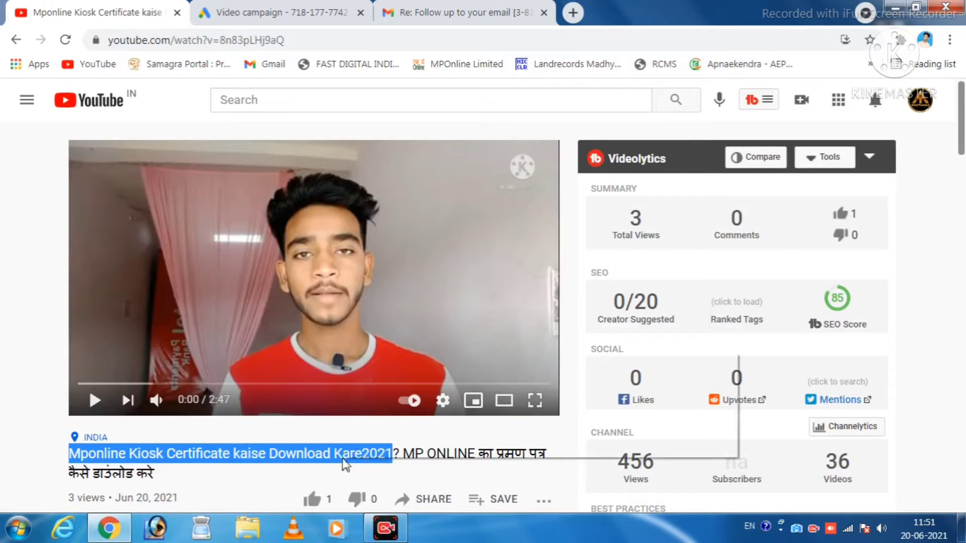
{"action": "left_click", "coordinate": [378, 363]}
{"action": "left_click", "coordinate": [312, 9]}
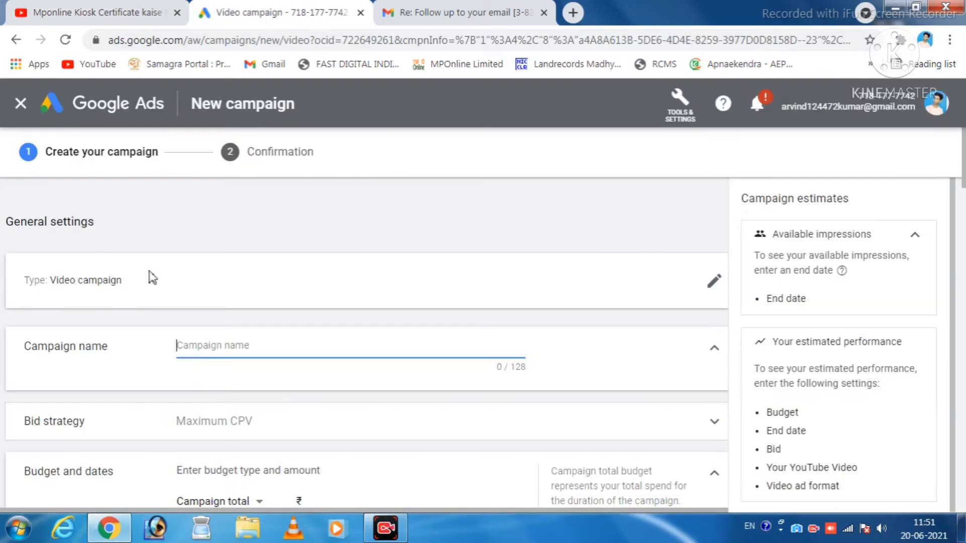
{"action": "right_click", "coordinate": [202, 350]}
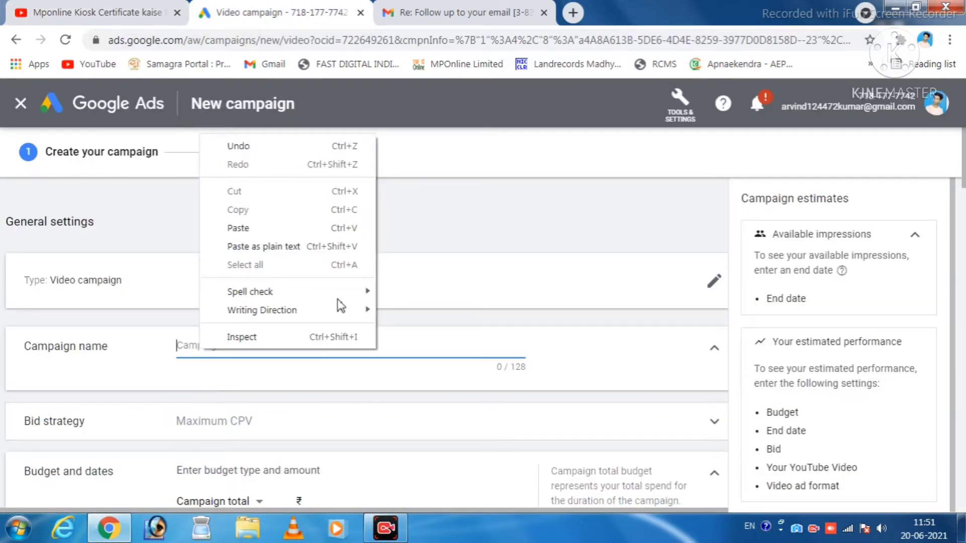
{"action": "left_click", "coordinate": [247, 225]}
Choose Maximum CPV as the campaign's bid strategy and collapse the bid strategy section.
{"action": "scroll", "coordinate": [429, 368], "scroll_direction": "down", "scroll_amount": 2}
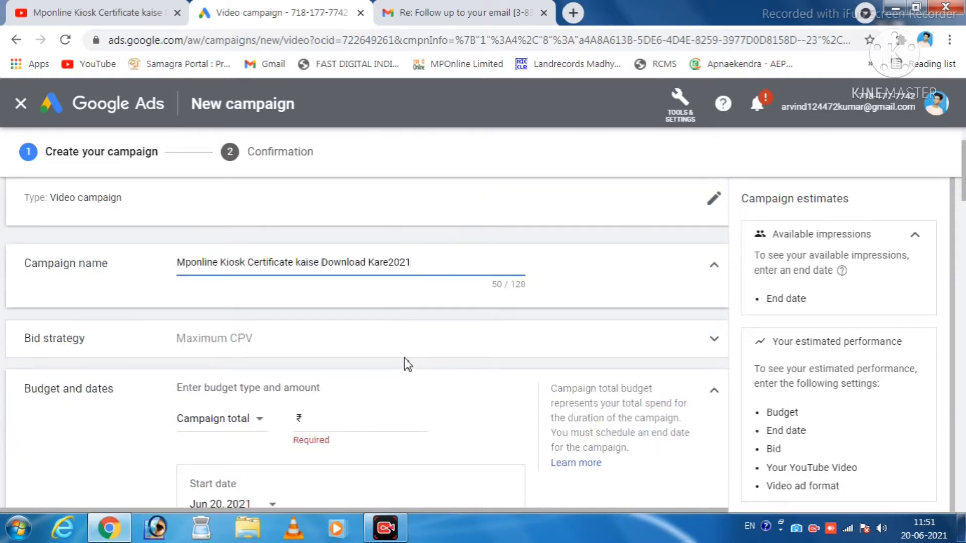
{"action": "left_click", "coordinate": [322, 344]}
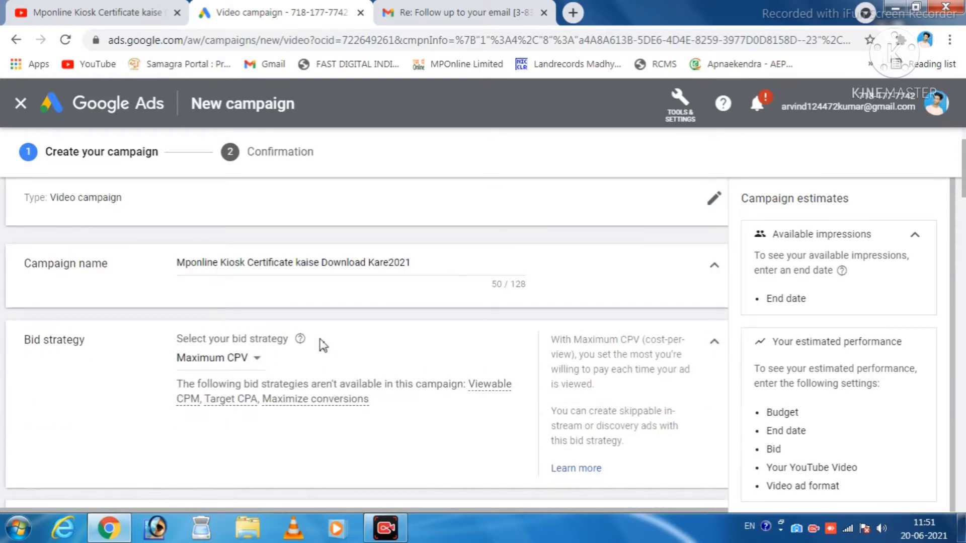
{"action": "left_click", "coordinate": [258, 358]}
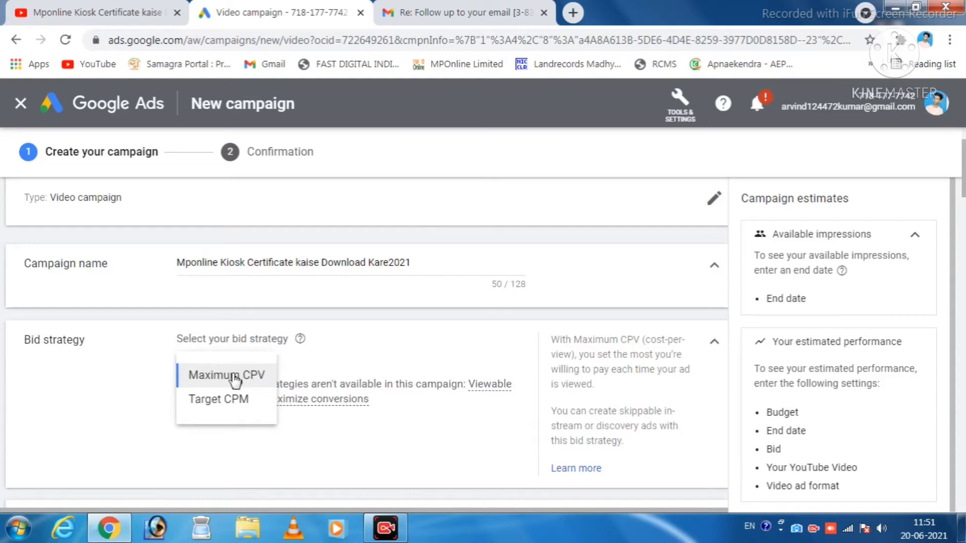
{"action": "left_click", "coordinate": [243, 383]}
{"action": "scroll", "coordinate": [287, 338], "scroll_direction": "down", "scroll_amount": 3}
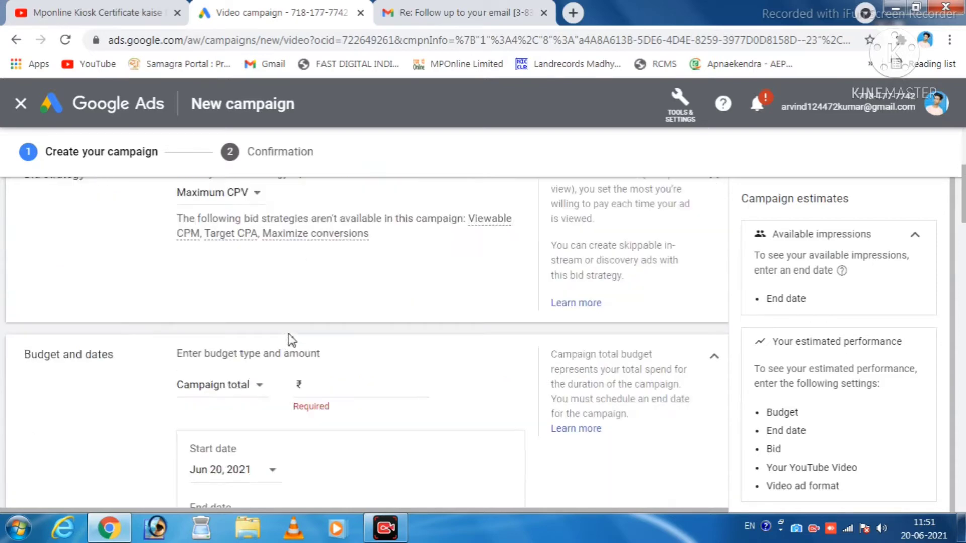
{"action": "scroll", "coordinate": [454, 319], "scroll_direction": "up", "scroll_amount": 3}
{"action": "left_click", "coordinate": [715, 344]}
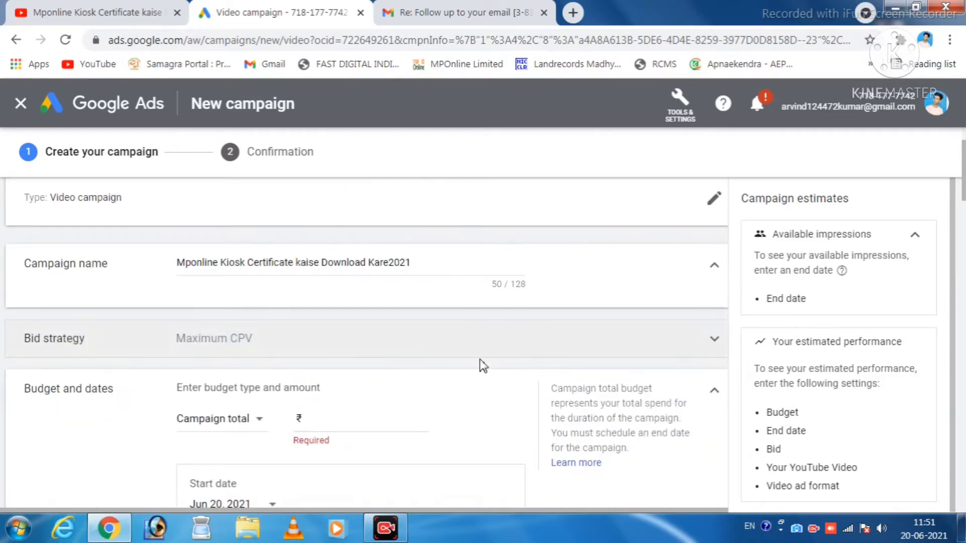
{"action": "left_click", "coordinate": [255, 337]}
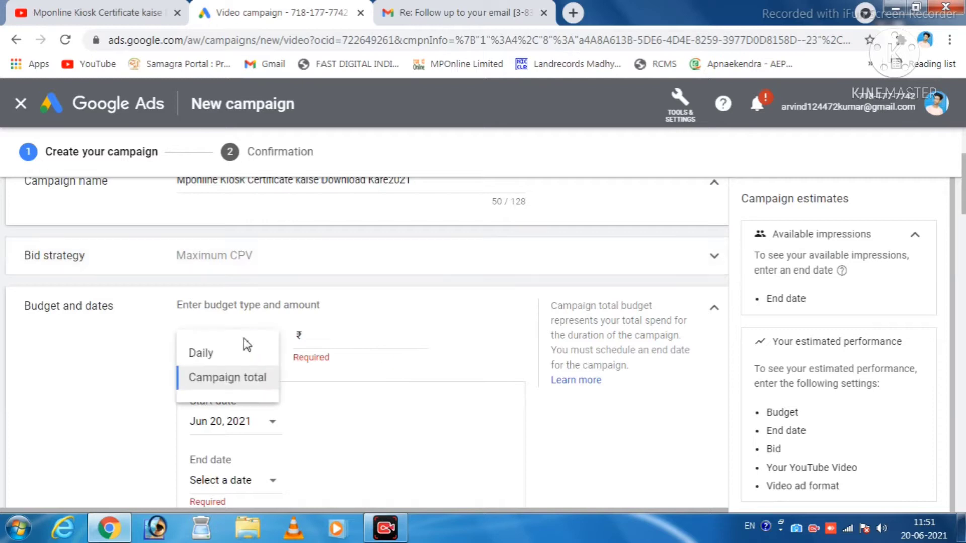
{"action": "left_click", "coordinate": [217, 362]}
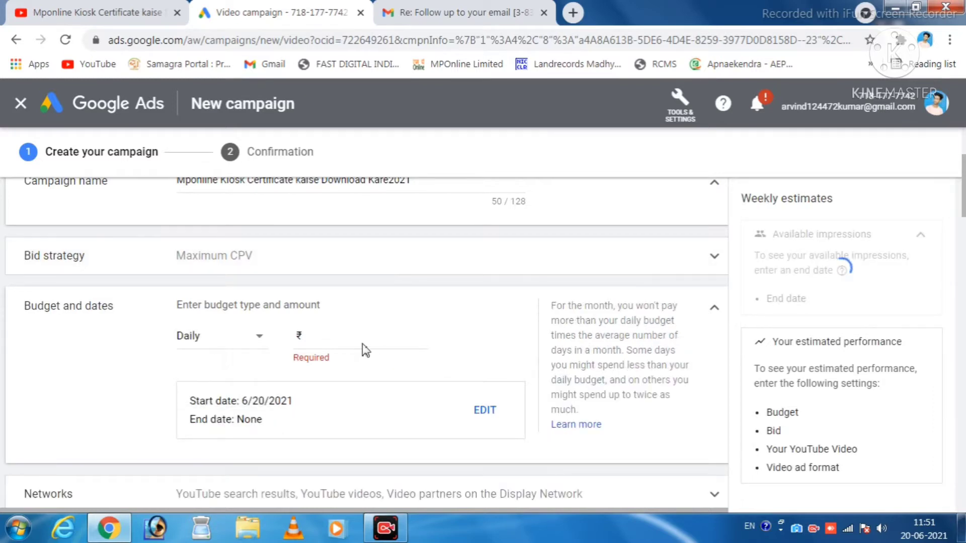
{"action": "left_click", "coordinate": [260, 338]}
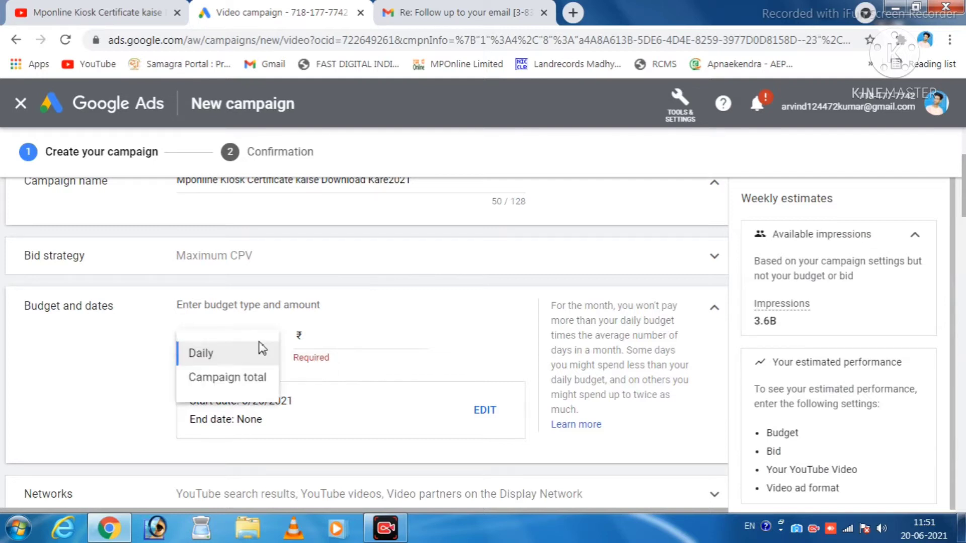
{"action": "left_click", "coordinate": [236, 383]}
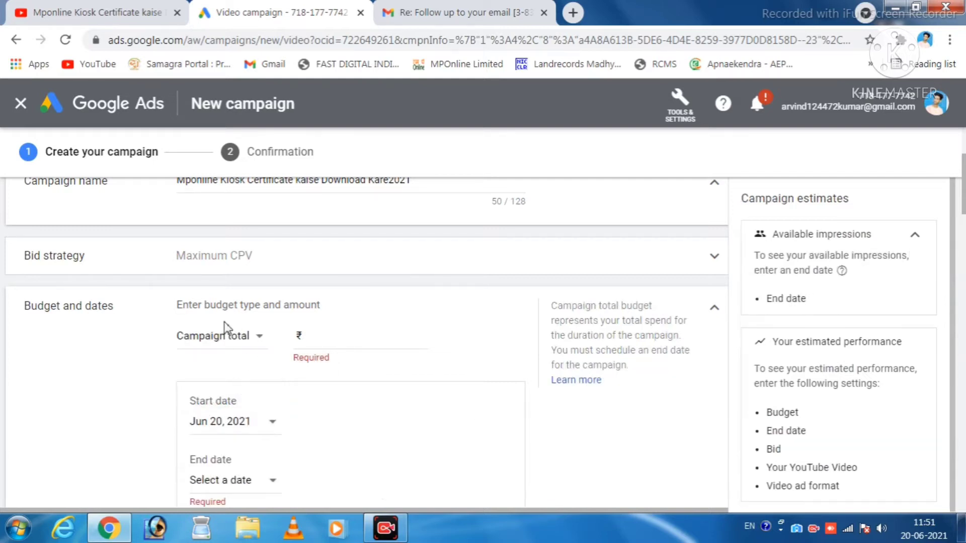
Set the campaign total budget to ₹500 and schedule the campaign from Jun 20, 2021 to Jun 30, 2021.
{"action": "left_click", "coordinate": [326, 337]}
{"action": "type", "text": "500"}
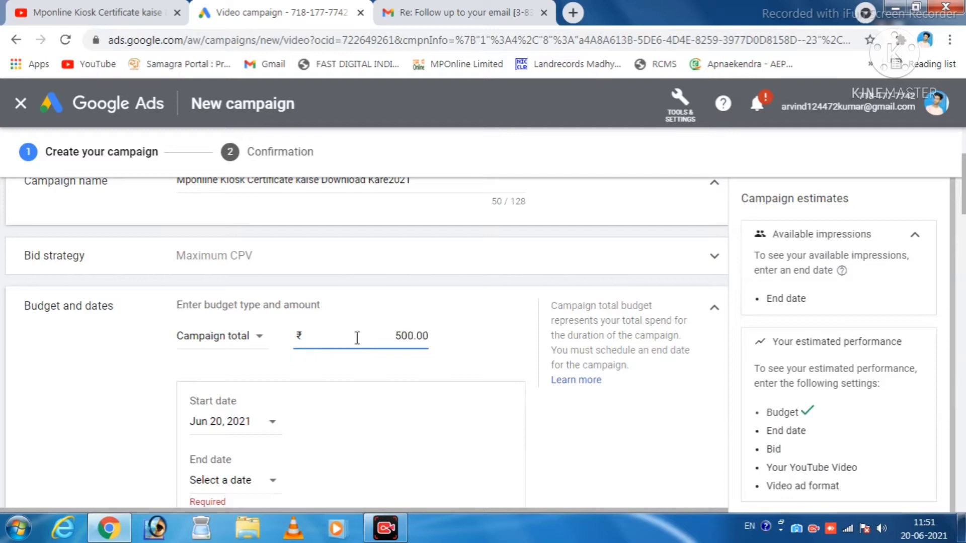
{"action": "scroll", "coordinate": [224, 400], "scroll_direction": "down", "scroll_amount": 2}
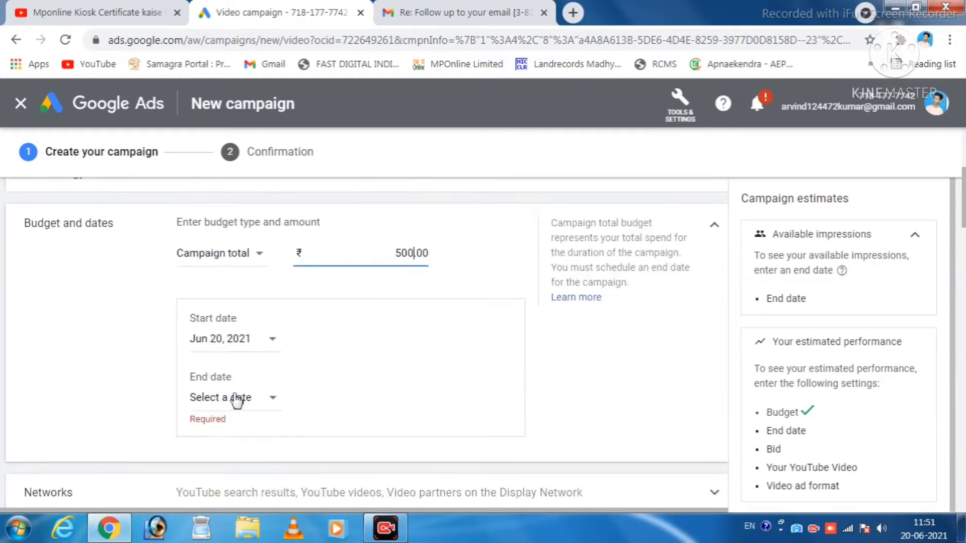
{"action": "left_click", "coordinate": [275, 342]}
{"action": "left_click", "coordinate": [203, 297]}
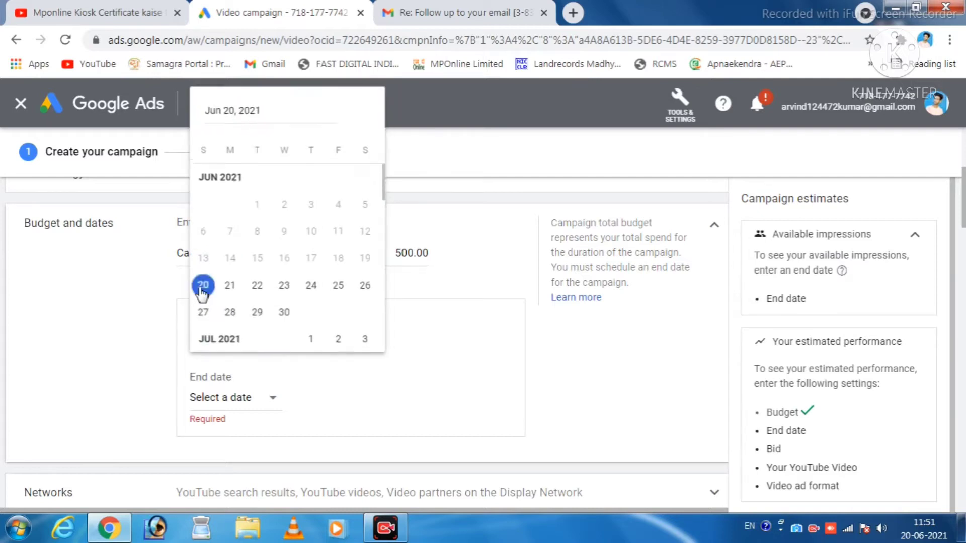
{"action": "left_click", "coordinate": [271, 401]}
{"action": "left_click", "coordinate": [282, 375]}
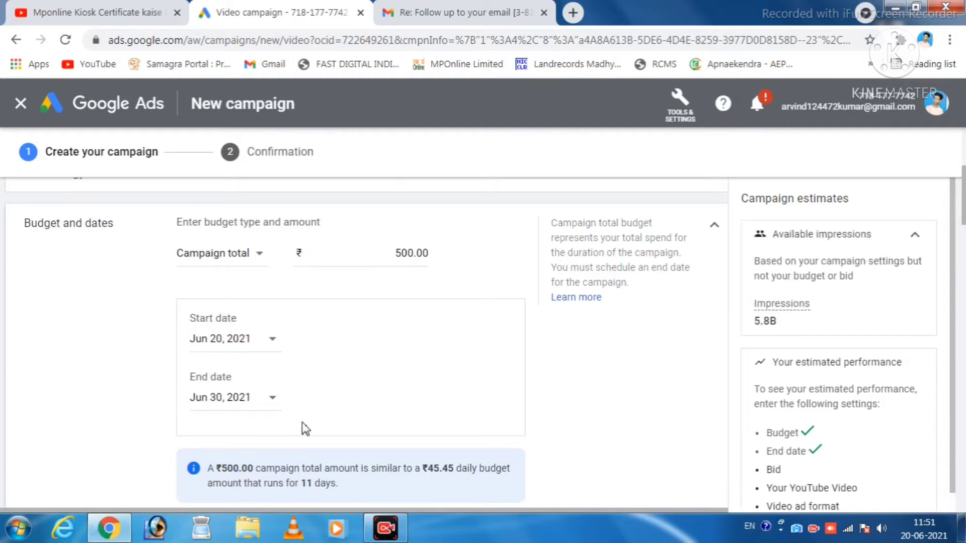
Review the campaign's location and language targeting, including the list of selectable languages.
{"action": "scroll", "coordinate": [318, 420], "scroll_direction": "down", "scroll_amount": 2}
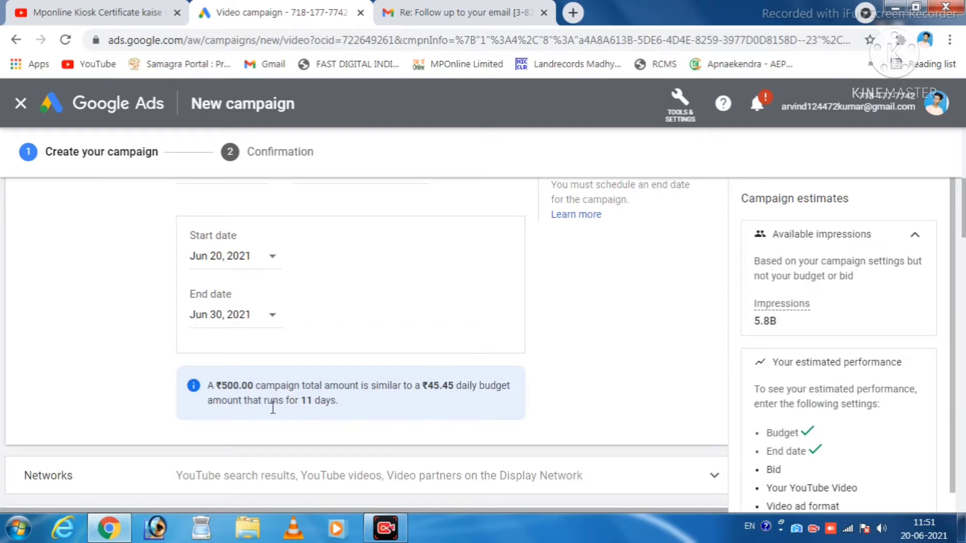
{"action": "scroll", "coordinate": [308, 420], "scroll_direction": "down", "scroll_amount": 6}
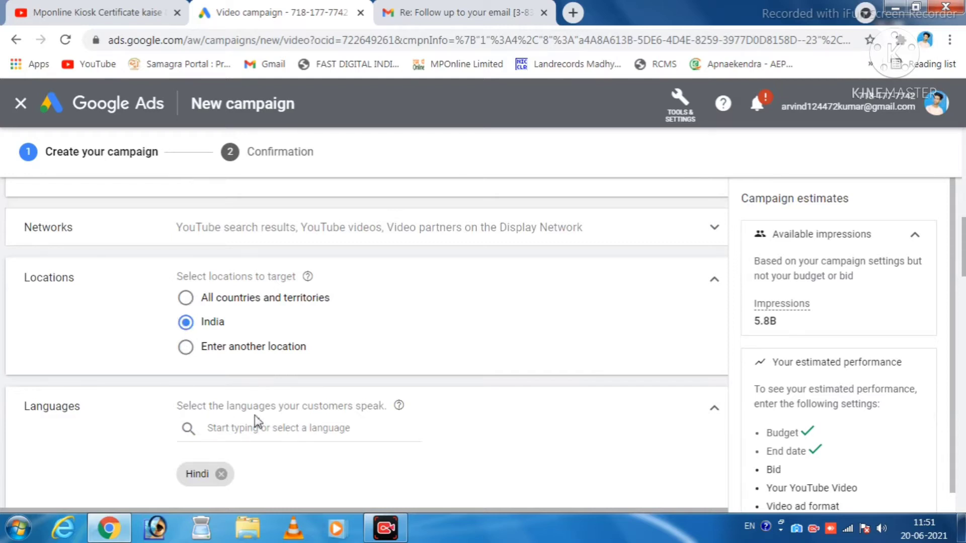
{"action": "scroll", "coordinate": [288, 408], "scroll_direction": "down", "scroll_amount": 2}
{"action": "left_click", "coordinate": [260, 347]}
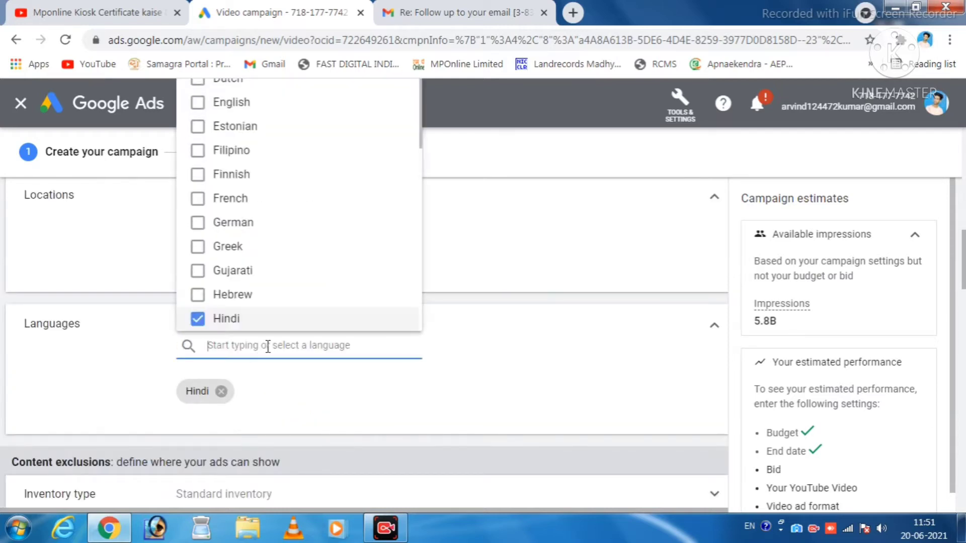
{"action": "scroll", "coordinate": [214, 243], "scroll_direction": "down", "scroll_amount": 4}
{"action": "scroll", "coordinate": [213, 247], "scroll_direction": "up", "scroll_amount": 8}
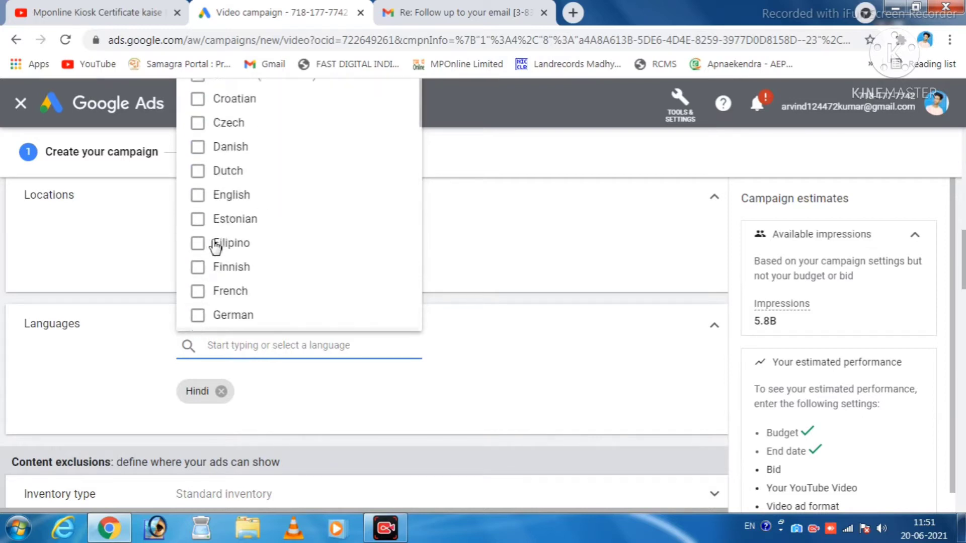
{"action": "left_click", "coordinate": [239, 422]}
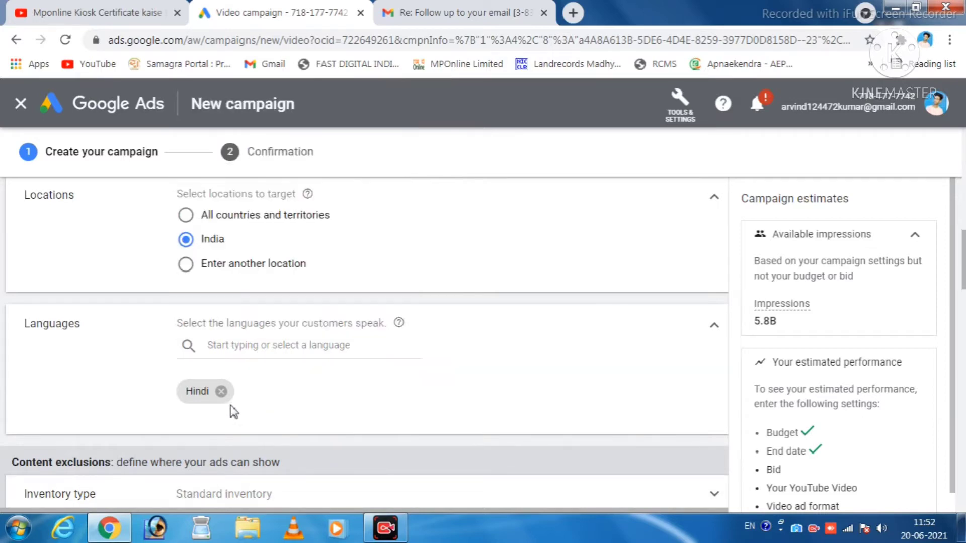
{"action": "scroll", "coordinate": [438, 428], "scroll_direction": "down", "scroll_amount": 3}
{"action": "scroll", "coordinate": [438, 426], "scroll_direction": "up", "scroll_amount": 7}
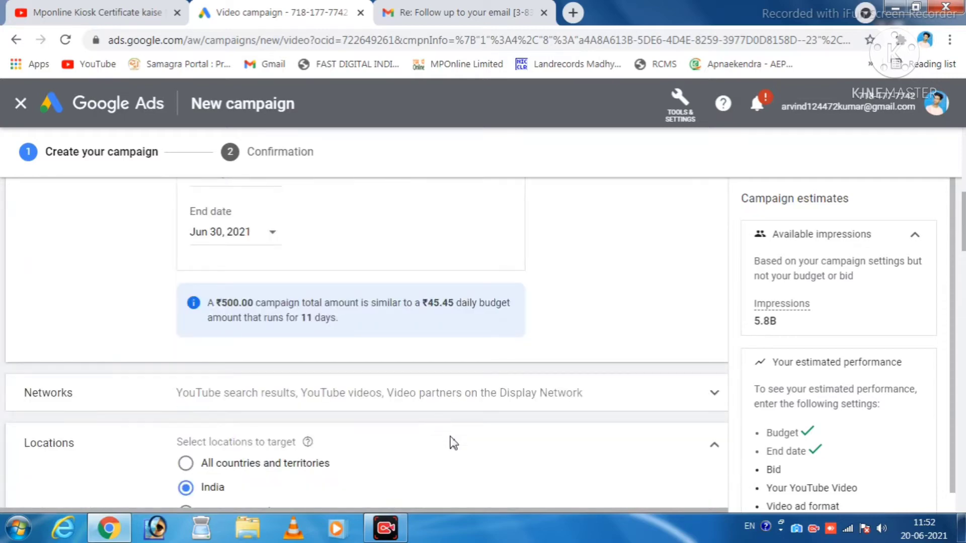
{"action": "scroll", "coordinate": [453, 443], "scroll_direction": "up", "scroll_amount": 3}
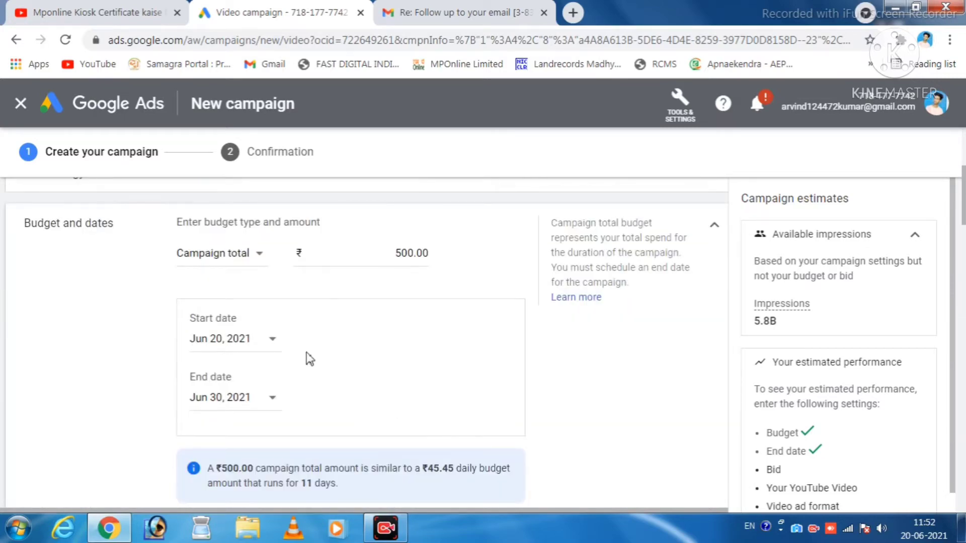
Exclude Video partners on the Display Network from the campaign's networks, keeping YouTube search results and YouTube videos selected.
{"action": "scroll", "coordinate": [312, 347], "scroll_direction": "down", "scroll_amount": 3}
{"action": "left_click", "coordinate": [552, 401]}
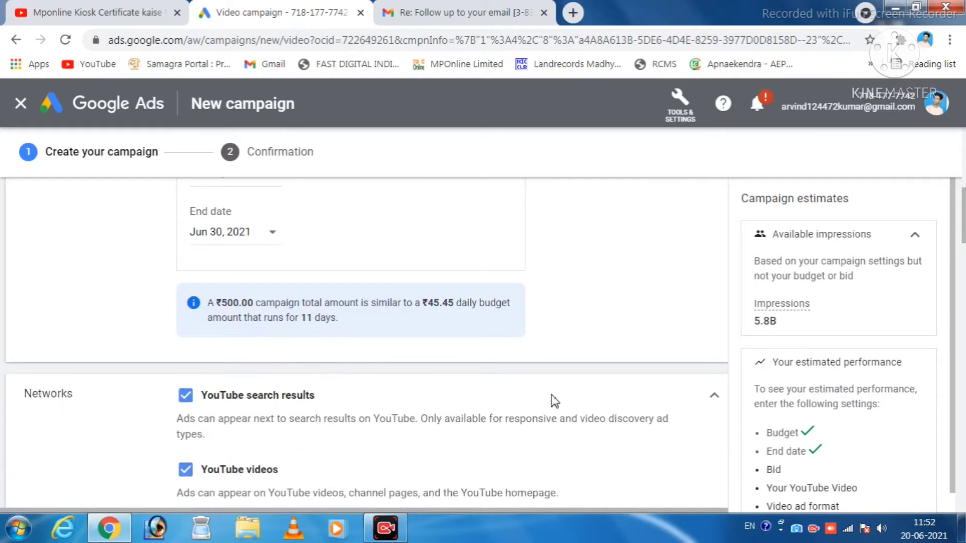
{"action": "scroll", "coordinate": [554, 402], "scroll_direction": "down", "scroll_amount": 3}
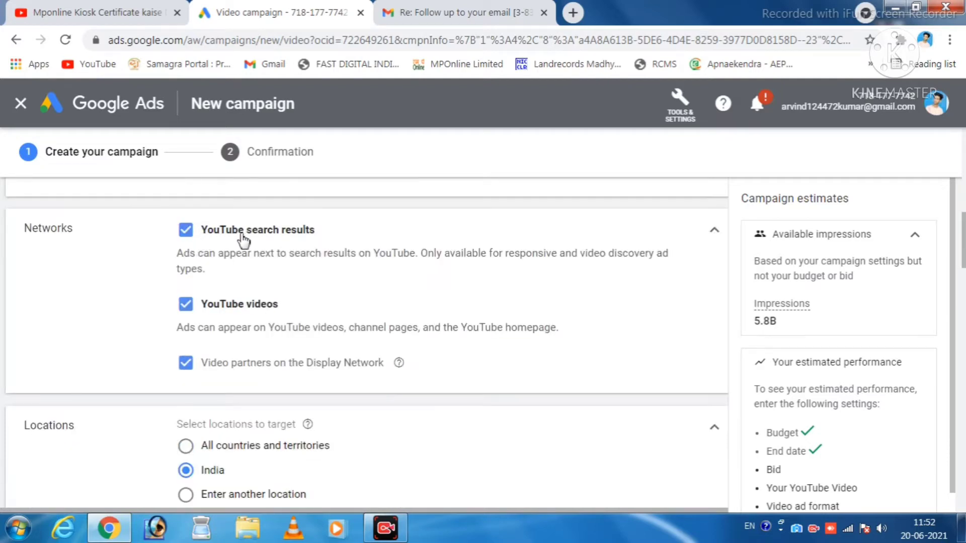
{"action": "left_click", "coordinate": [188, 364]}
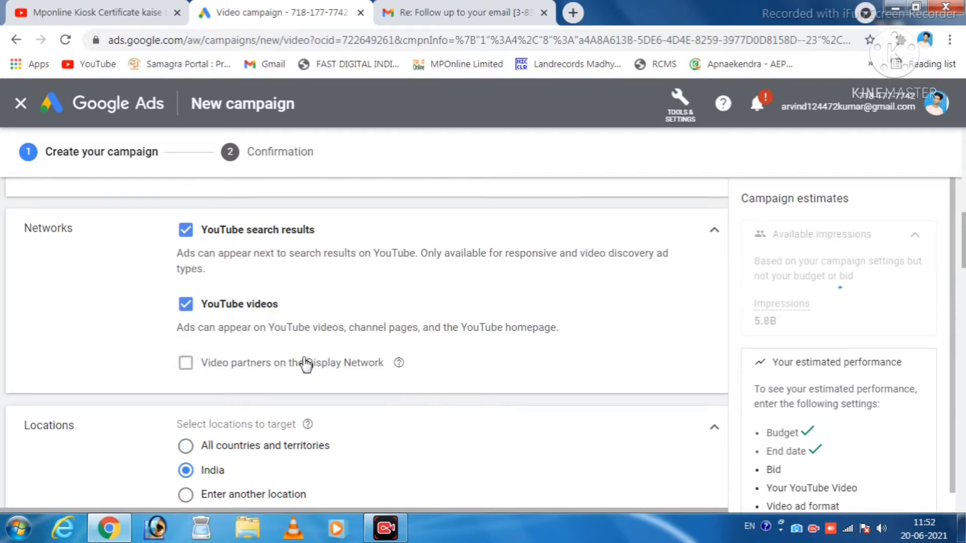
{"action": "scroll", "coordinate": [379, 385], "scroll_direction": "down", "scroll_amount": 1}
{"action": "scroll", "coordinate": [380, 385], "scroll_direction": "up", "scroll_amount": 1}
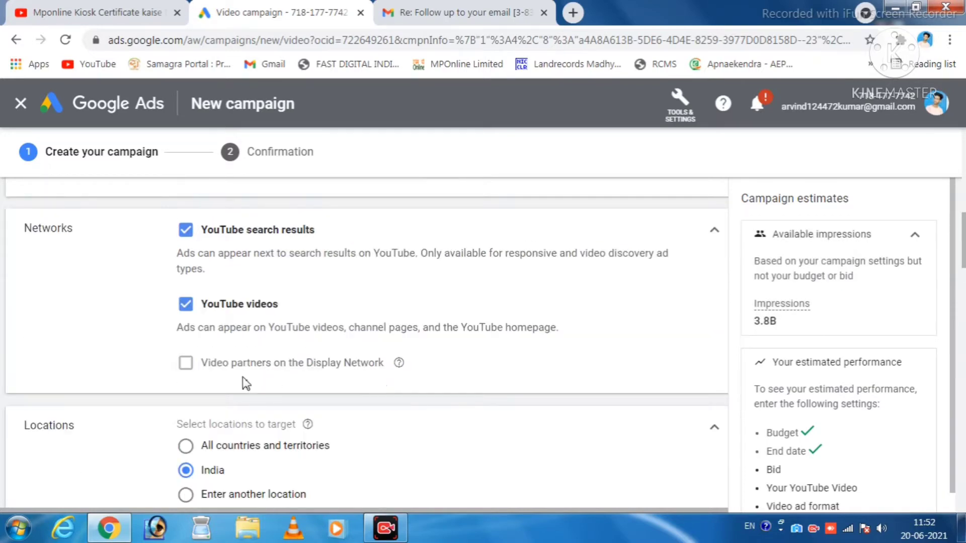
{"action": "left_click", "coordinate": [187, 364]}
{"action": "left_click", "coordinate": [186, 365]}
{"action": "scroll", "coordinate": [308, 384], "scroll_direction": "down", "scroll_amount": 1}
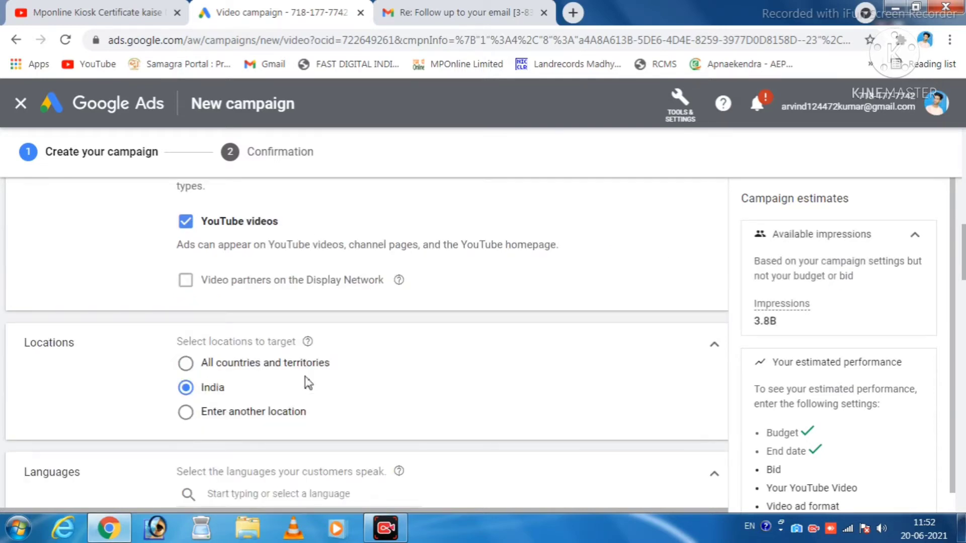
Examine the Expanded, Standard and Limited inventory types in the content exclusions, and collapse the section.
{"action": "scroll", "coordinate": [198, 371], "scroll_direction": "down", "scroll_amount": 1}
{"action": "scroll", "coordinate": [211, 380], "scroll_direction": "down", "scroll_amount": 3}
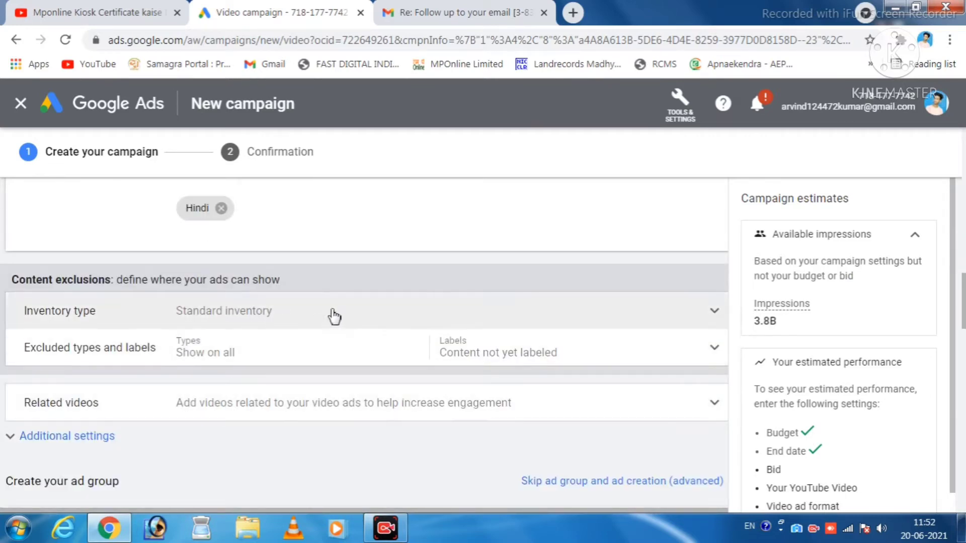
{"action": "left_click", "coordinate": [454, 326]}
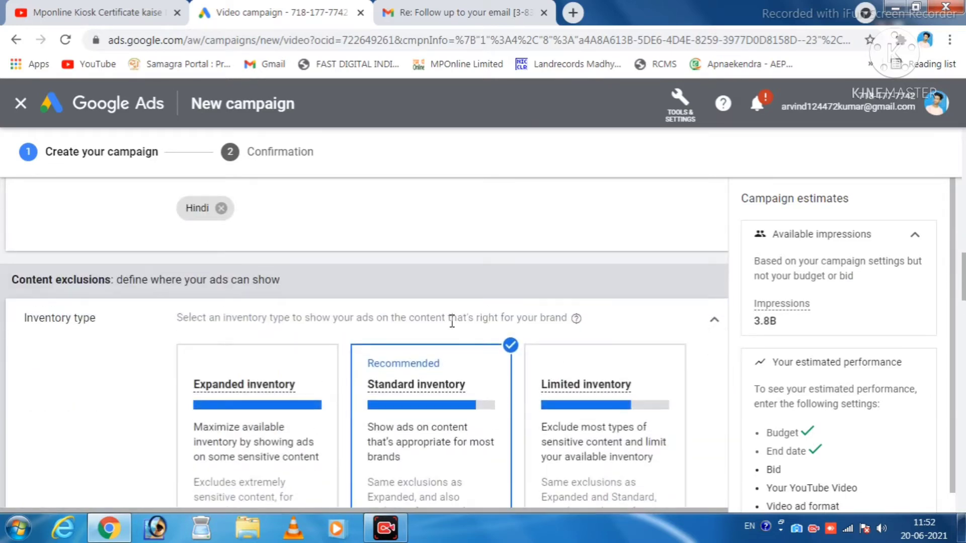
{"action": "scroll", "coordinate": [432, 446], "scroll_direction": "down", "scroll_amount": 5}
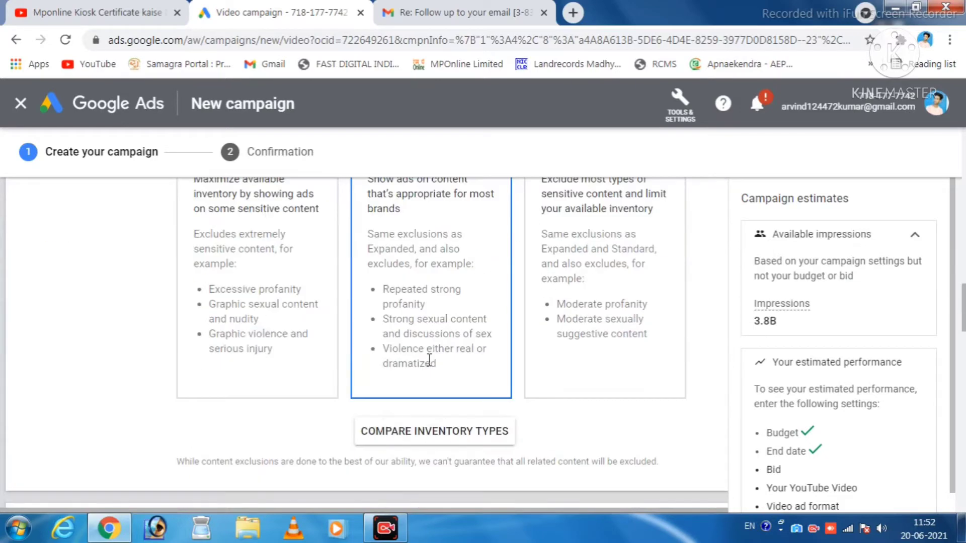
{"action": "scroll", "coordinate": [430, 360], "scroll_direction": "up", "scroll_amount": 2}
{"action": "scroll", "coordinate": [503, 327], "scroll_direction": "up", "scroll_amount": 3}
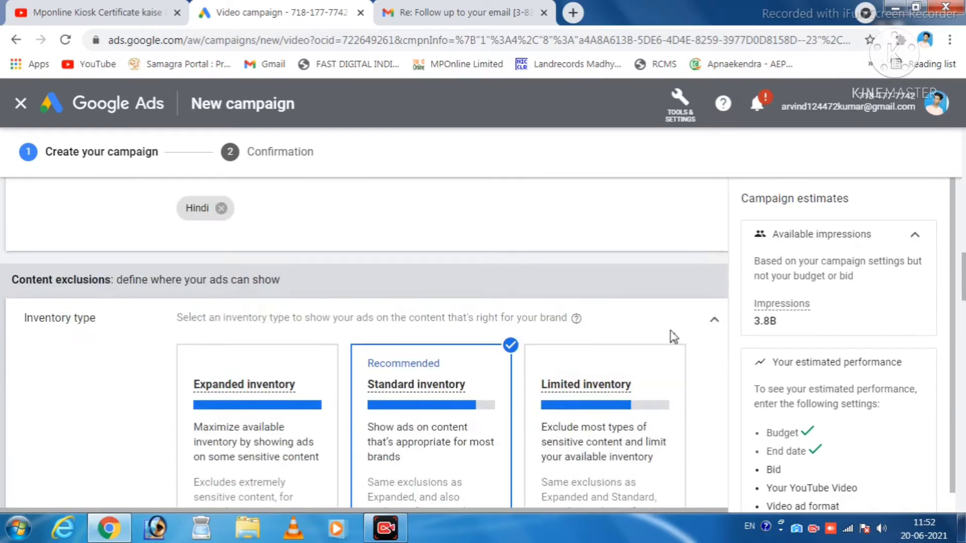
{"action": "left_click", "coordinate": [715, 321]}
Exclude embedded YouTube videos in the content exclusions, and check the related videos section without adding any.
{"action": "scroll", "coordinate": [370, 322], "scroll_direction": "down", "scroll_amount": 2}
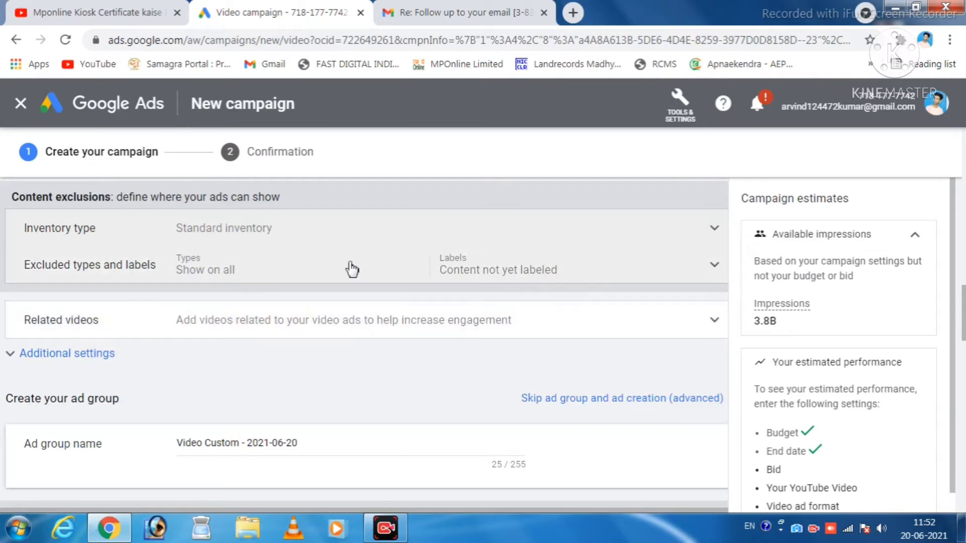
{"action": "left_click", "coordinate": [340, 275]}
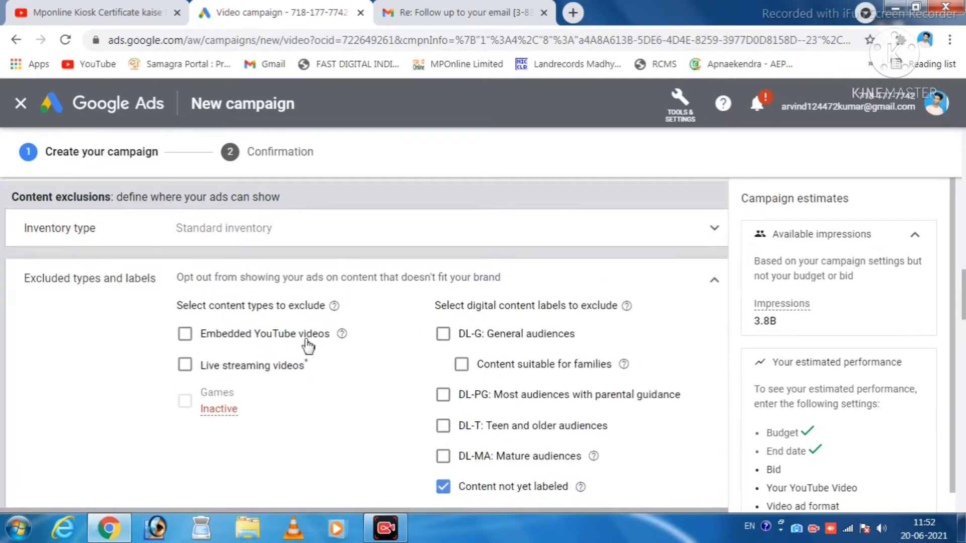
{"action": "scroll", "coordinate": [483, 443], "scroll_direction": "down", "scroll_amount": 2}
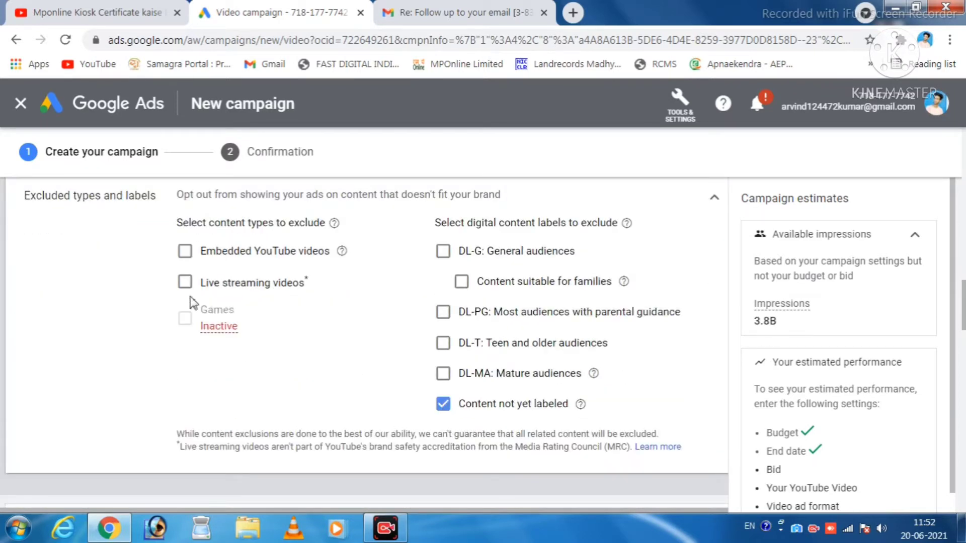
{"action": "left_click", "coordinate": [185, 251]}
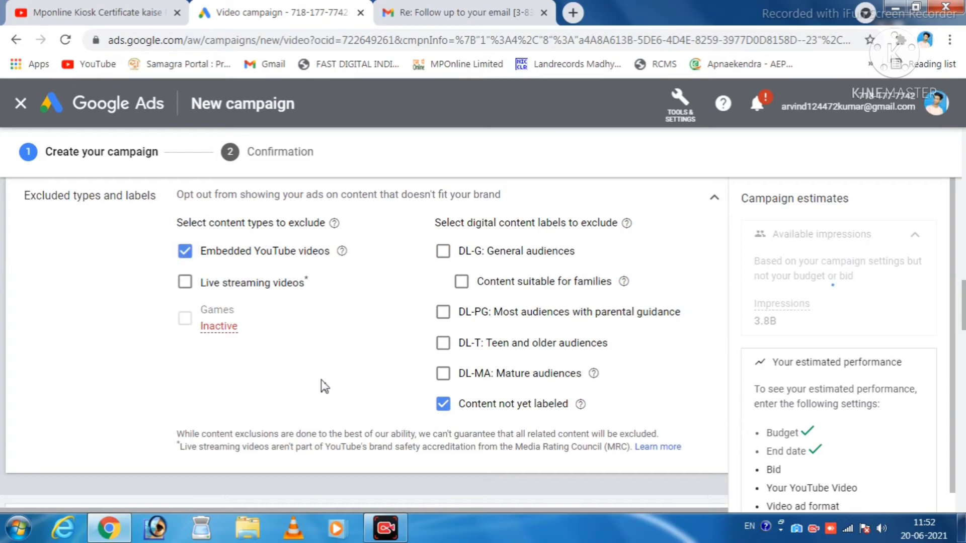
{"action": "scroll", "coordinate": [322, 372], "scroll_direction": "up", "scroll_amount": 2}
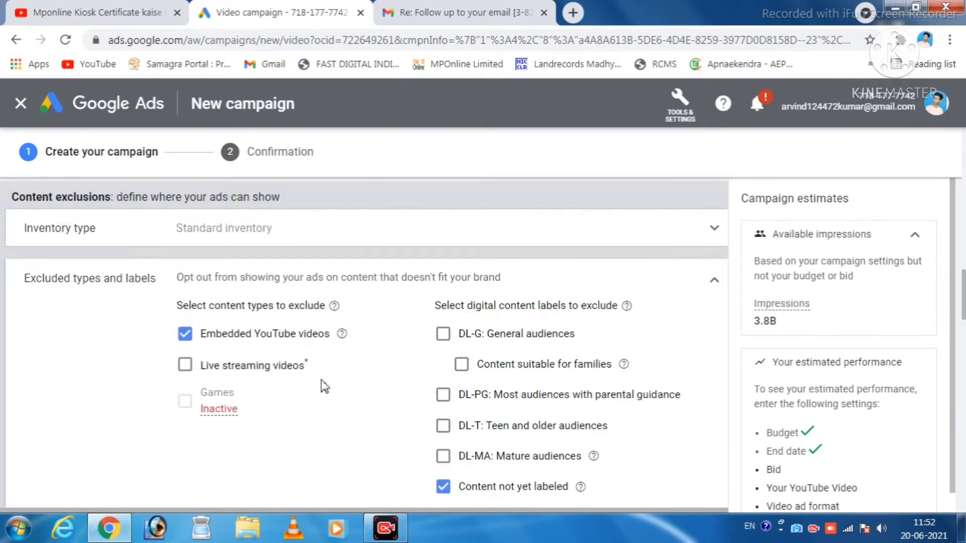
{"action": "left_click", "coordinate": [716, 283]}
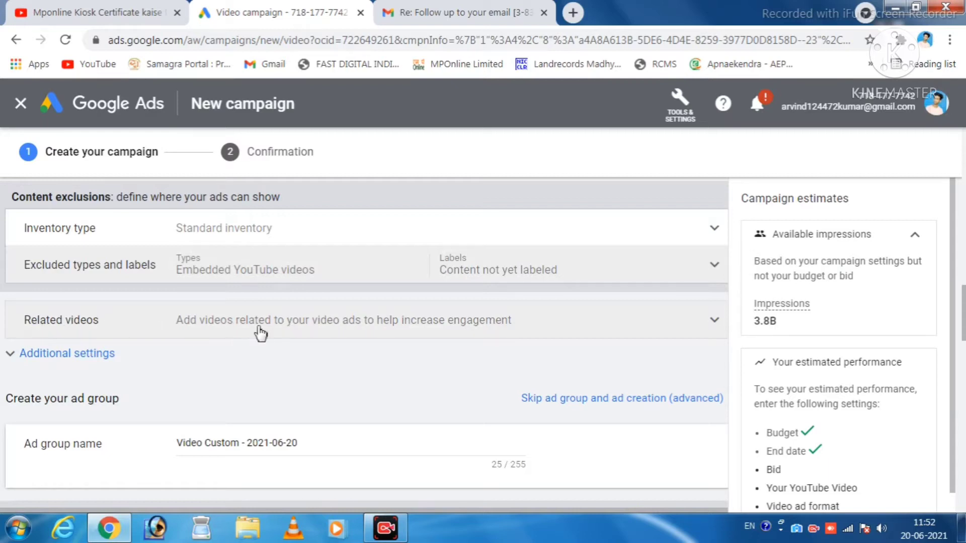
{"action": "left_click", "coordinate": [710, 322]}
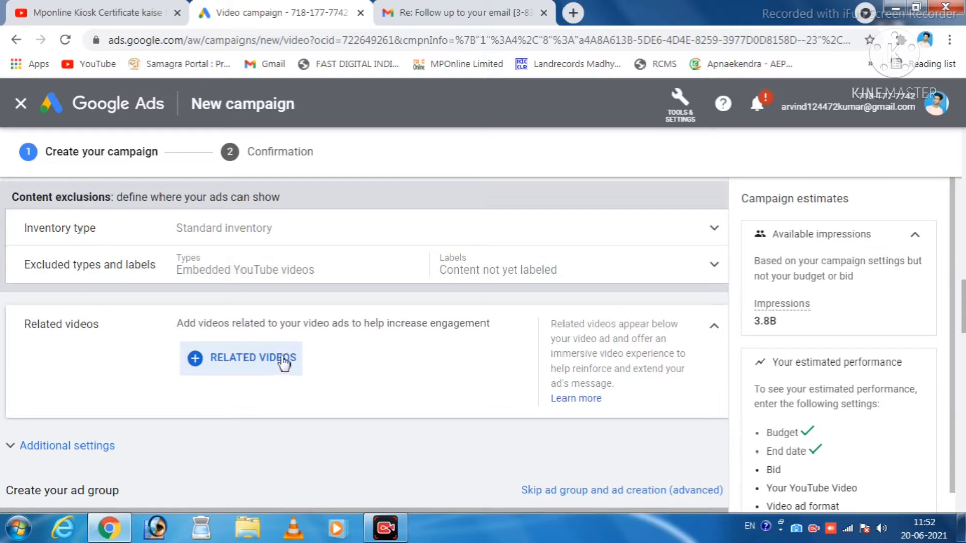
{"action": "left_click", "coordinate": [714, 326]}
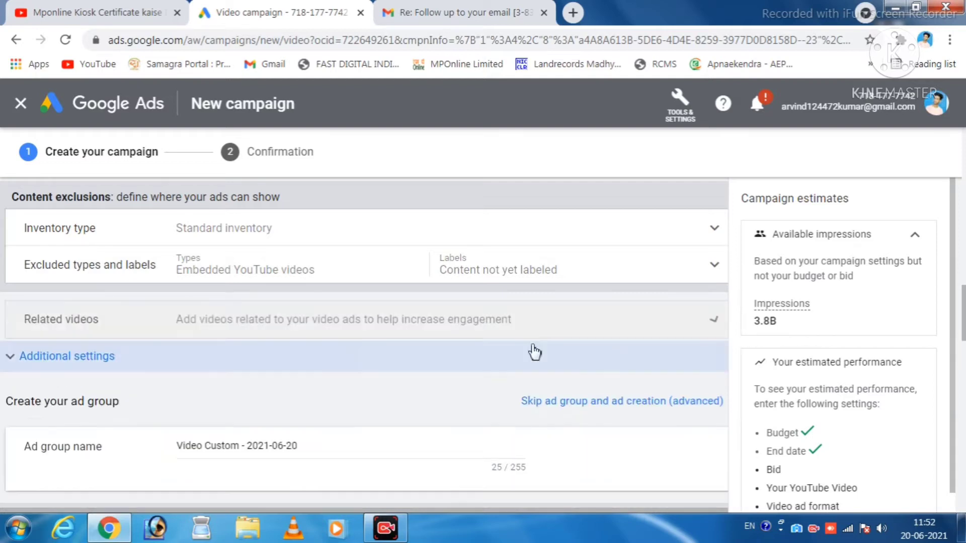
Replace the default ad group name with the advertiser's first name.
{"action": "scroll", "coordinate": [114, 369], "scroll_direction": "down", "scroll_amount": 2}
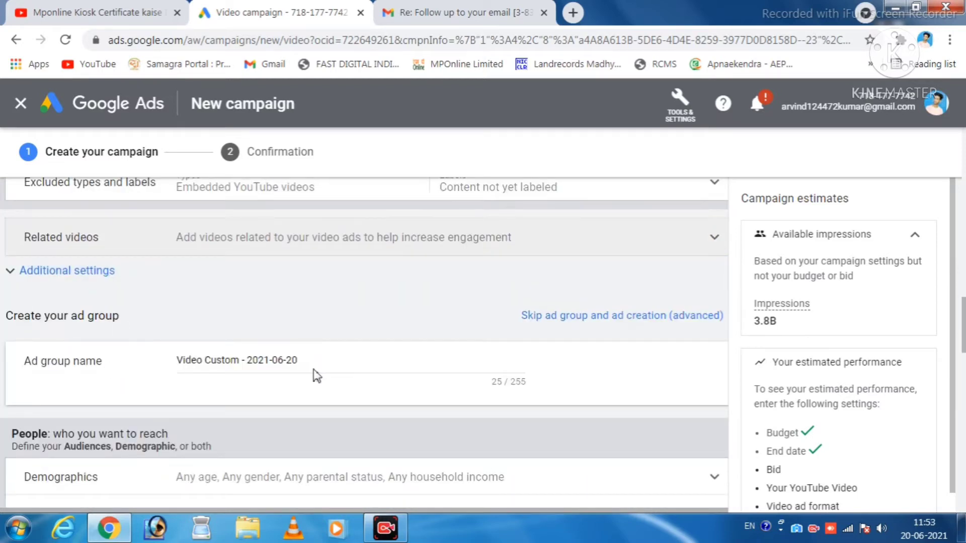
{"action": "left_click_drag", "start_coordinate": [311, 362], "coordinate": [176, 368]}
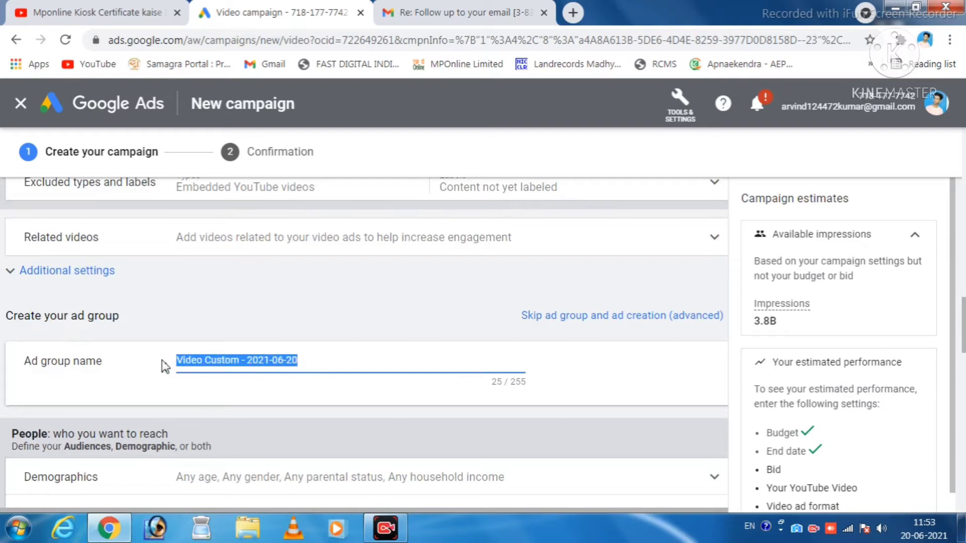
{"action": "key", "text": "BackSpace"}
{"action": "type", "text": "ARVIND"}
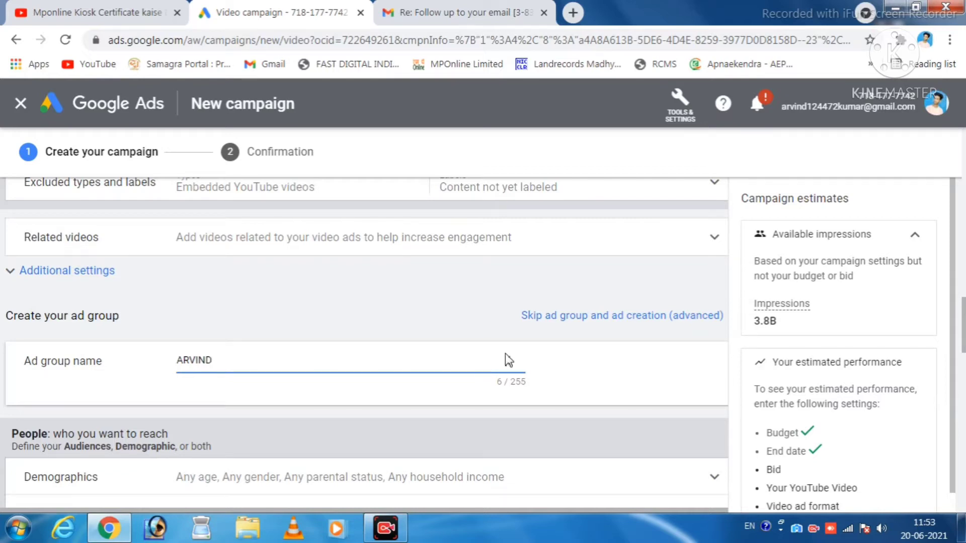
{"action": "scroll", "coordinate": [500, 358], "scroll_direction": "down", "scroll_amount": 2}
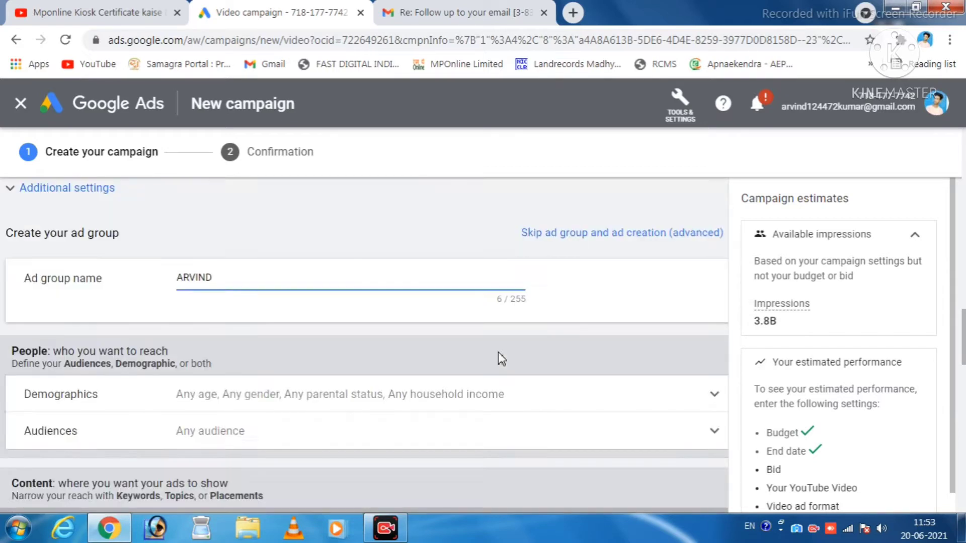
Review the gender, age, parental status and household income options in the ad group's demographic targeting, and collapse the section.
{"action": "scroll", "coordinate": [302, 352], "scroll_direction": "down", "scroll_amount": 2}
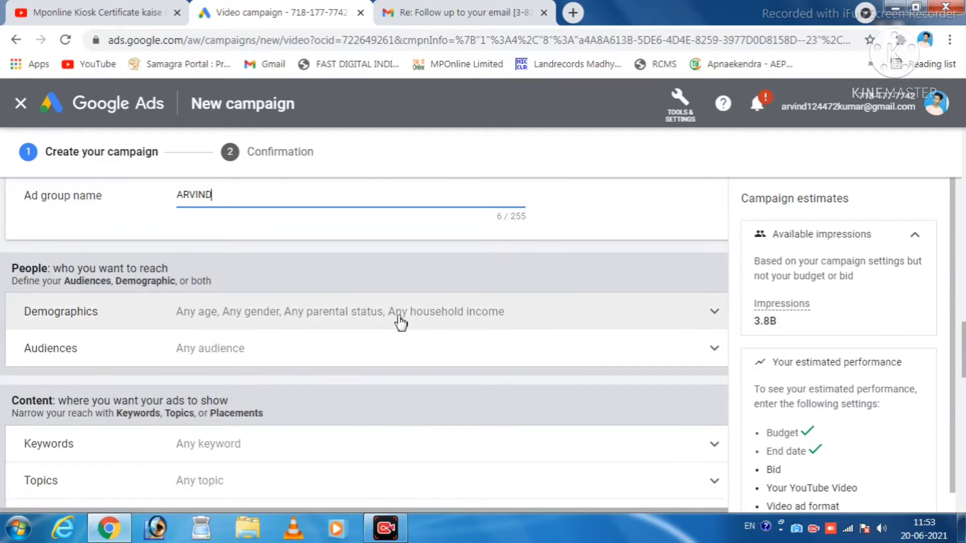
{"action": "left_click", "coordinate": [398, 322]}
{"action": "scroll", "coordinate": [352, 378], "scroll_direction": "down", "scroll_amount": 3}
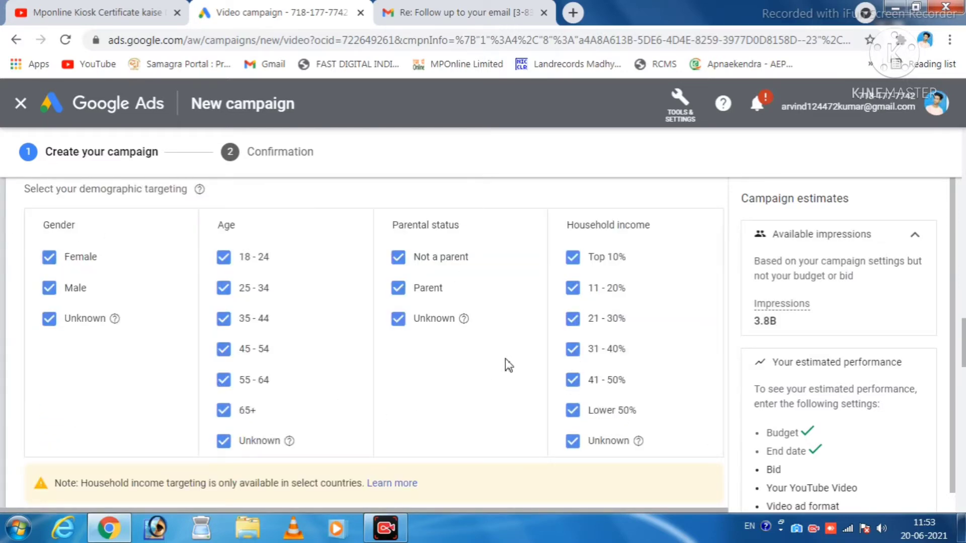
{"action": "scroll", "coordinate": [505, 358], "scroll_direction": "up", "scroll_amount": 2}
{"action": "left_click", "coordinate": [716, 247]}
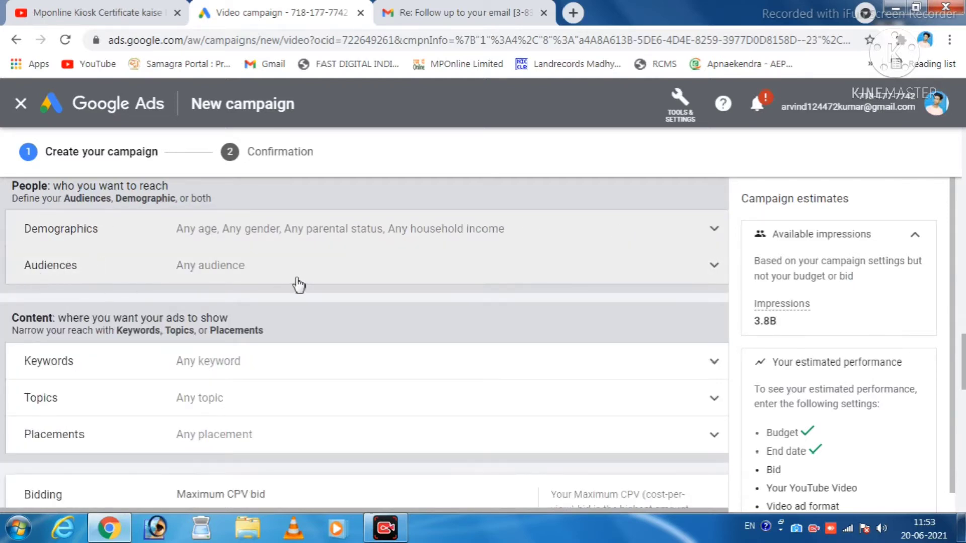
Review the suggested audiences and the browsable audience categories in the ad group's audience targeting, and collapse the section without selecting any.
{"action": "left_click", "coordinate": [278, 280]}
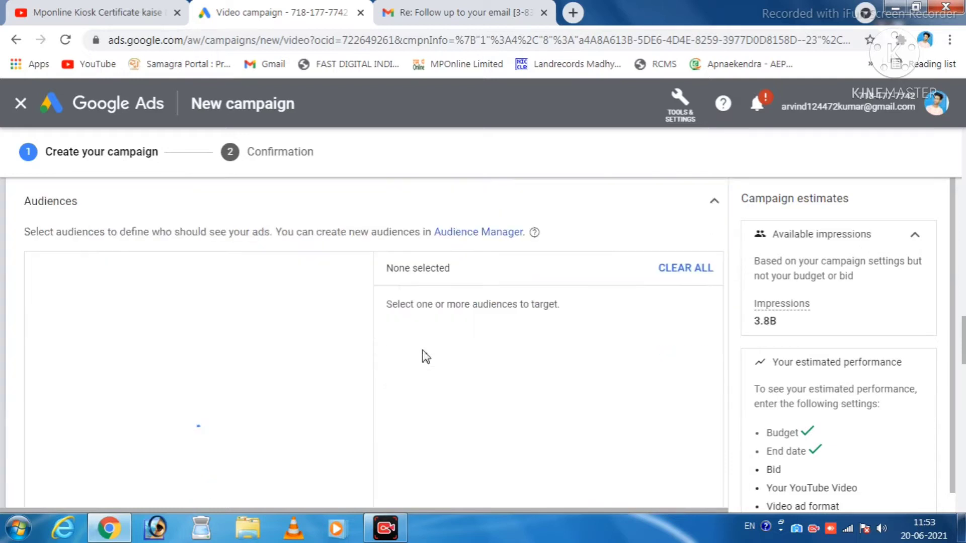
{"action": "scroll", "coordinate": [121, 362], "scroll_direction": "down", "scroll_amount": 1}
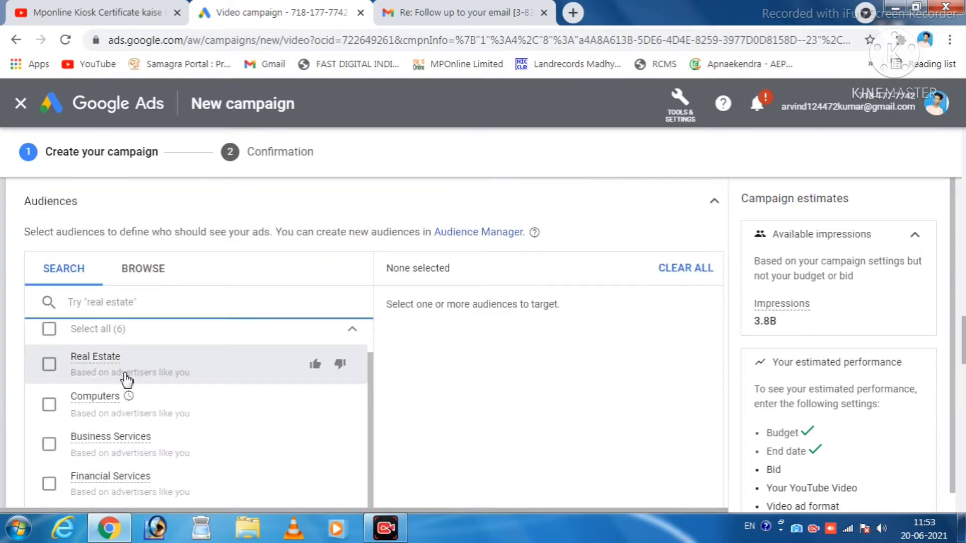
{"action": "scroll", "coordinate": [166, 409], "scroll_direction": "down", "scroll_amount": 3}
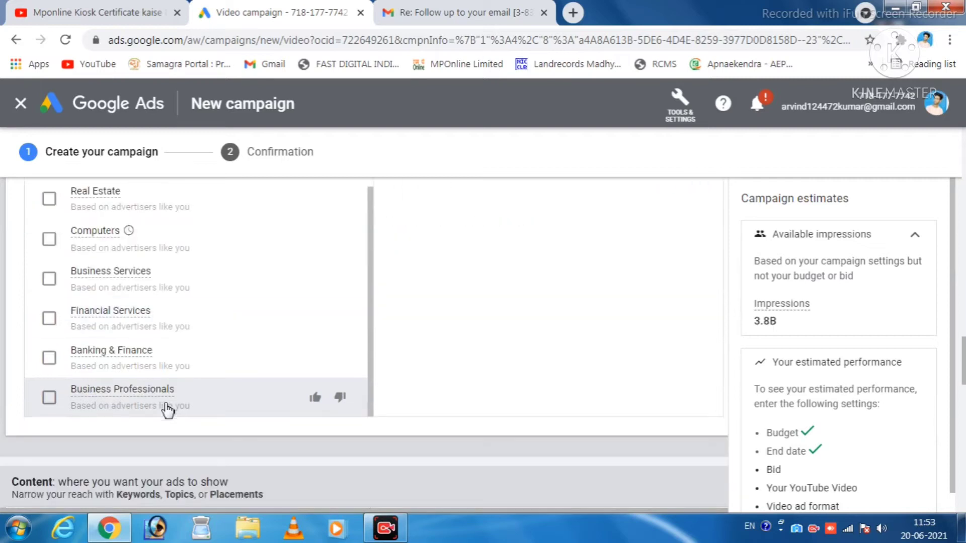
{"action": "scroll", "coordinate": [162, 388], "scroll_direction": "up", "scroll_amount": 4}
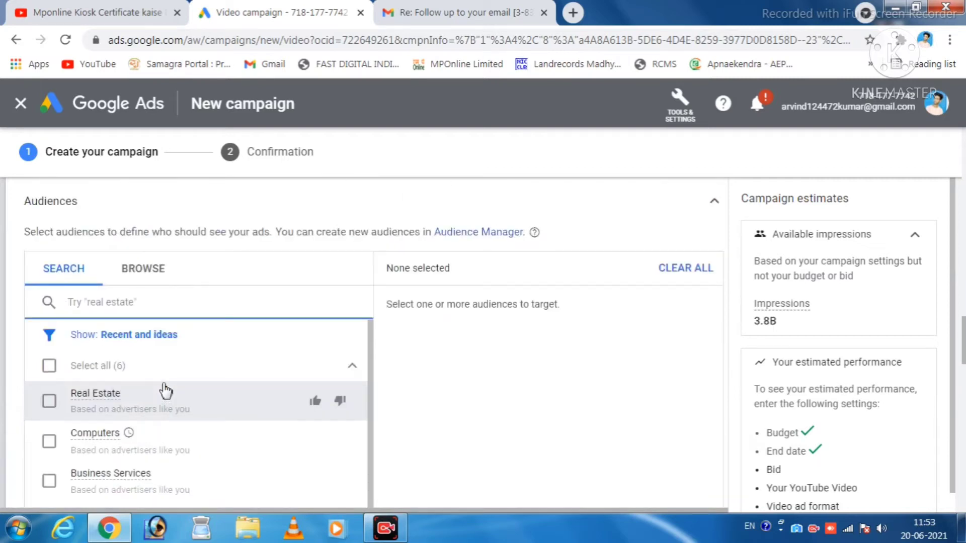
{"action": "left_click", "coordinate": [158, 274]}
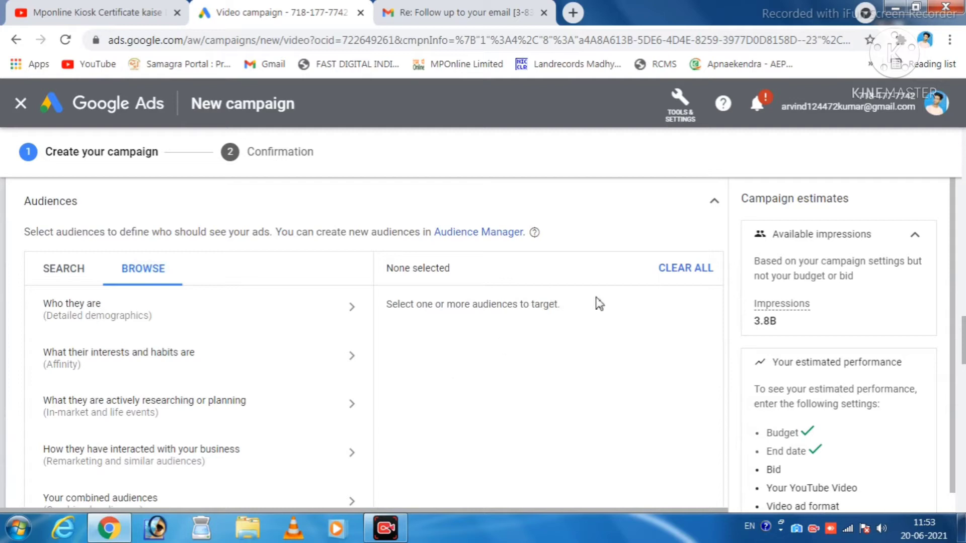
{"action": "left_click", "coordinate": [714, 201]}
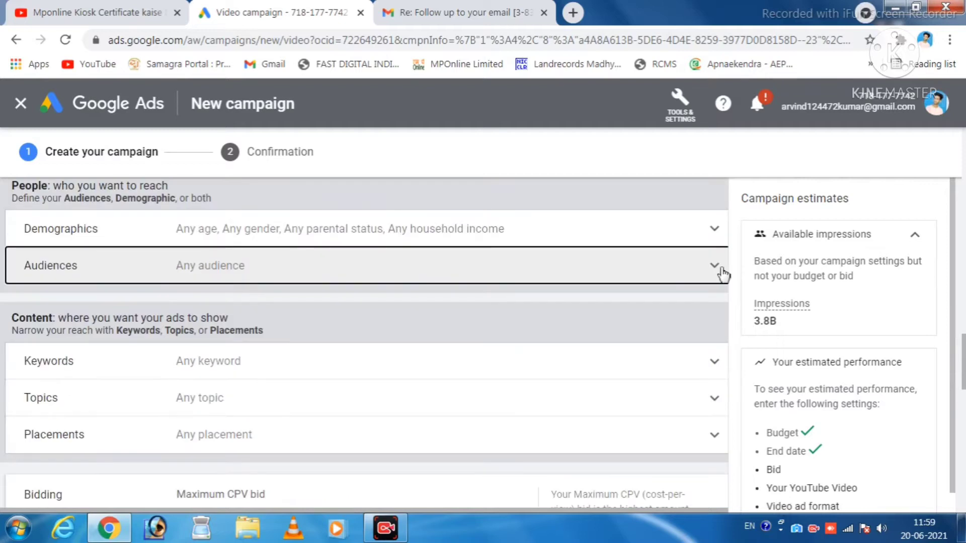
{"action": "left_click", "coordinate": [722, 270]}
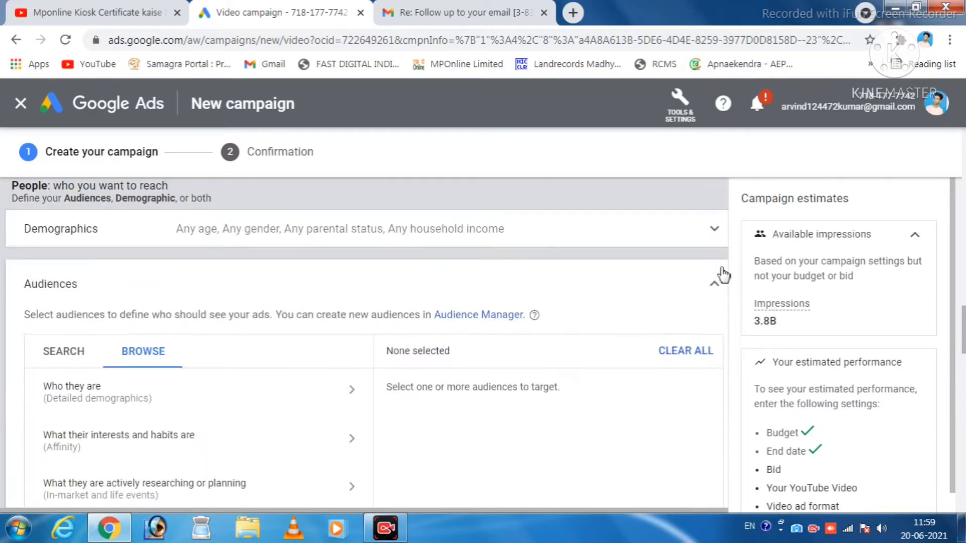
{"action": "left_click", "coordinate": [715, 283]}
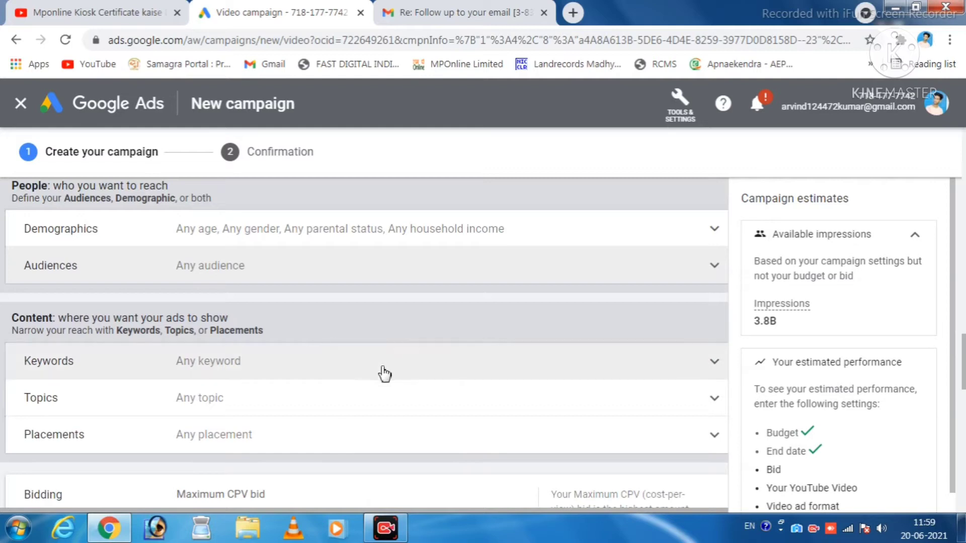
Expand the Keywords section in the ad group's content targeting.
{"action": "left_click", "coordinate": [712, 372]}
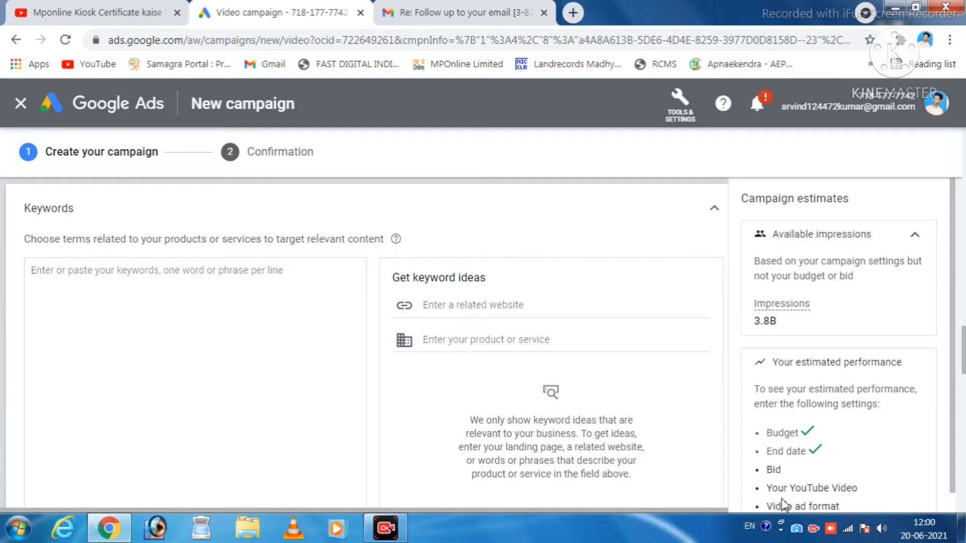
{"action": "scroll", "coordinate": [198, 298], "scroll_direction": "up", "scroll_amount": 2}
{"action": "scroll", "coordinate": [89, 285], "scroll_direction": "up", "scroll_amount": 2}
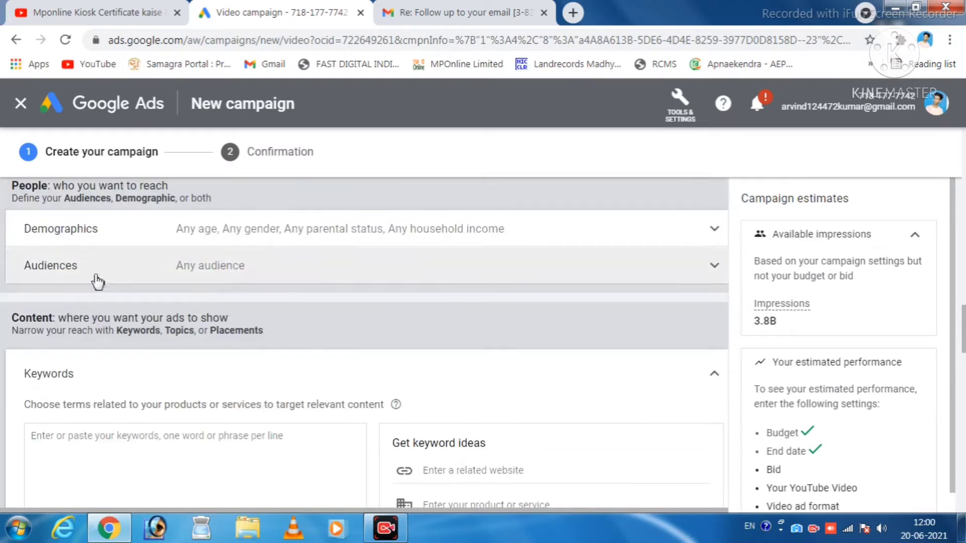
{"action": "scroll", "coordinate": [168, 379], "scroll_direction": "down", "scroll_amount": 2}
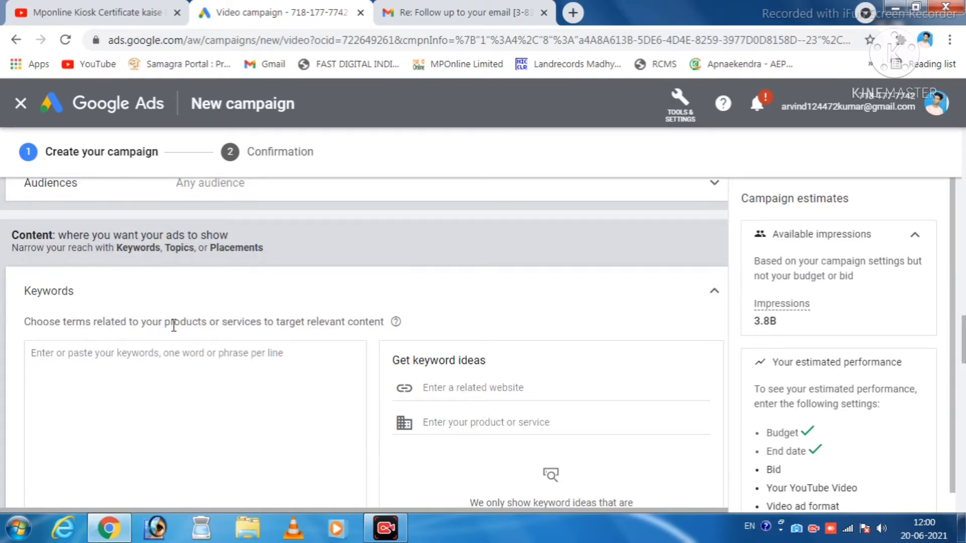
{"action": "scroll", "coordinate": [267, 371], "scroll_direction": "down", "scroll_amount": 2}
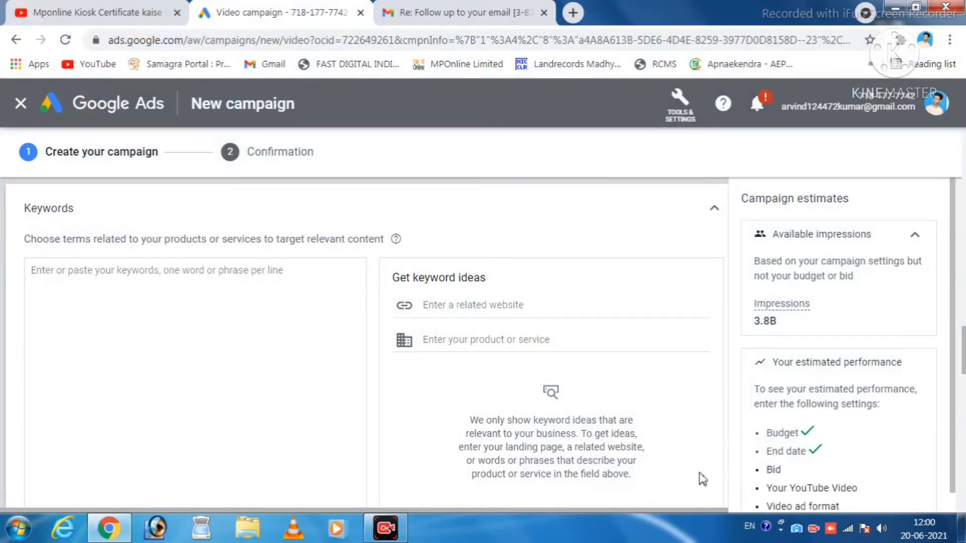
Switch to the Mponline Kiosk Certificate video on YouTube and copy all of its tags to the clipboard.
{"action": "left_click", "coordinate": [103, 13]}
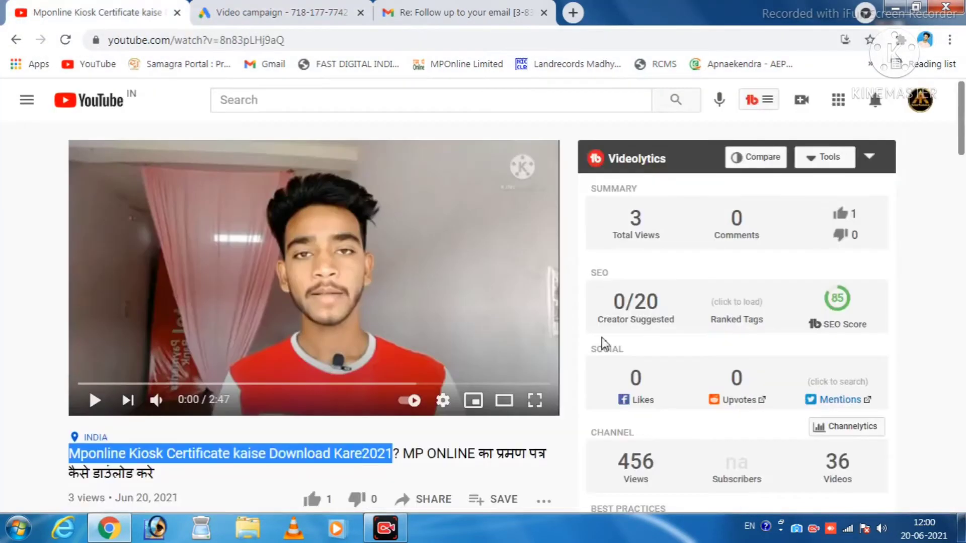
{"action": "scroll", "coordinate": [605, 345], "scroll_direction": "down", "scroll_amount": 3}
{"action": "scroll", "coordinate": [857, 346], "scroll_direction": "down", "scroll_amount": 6}
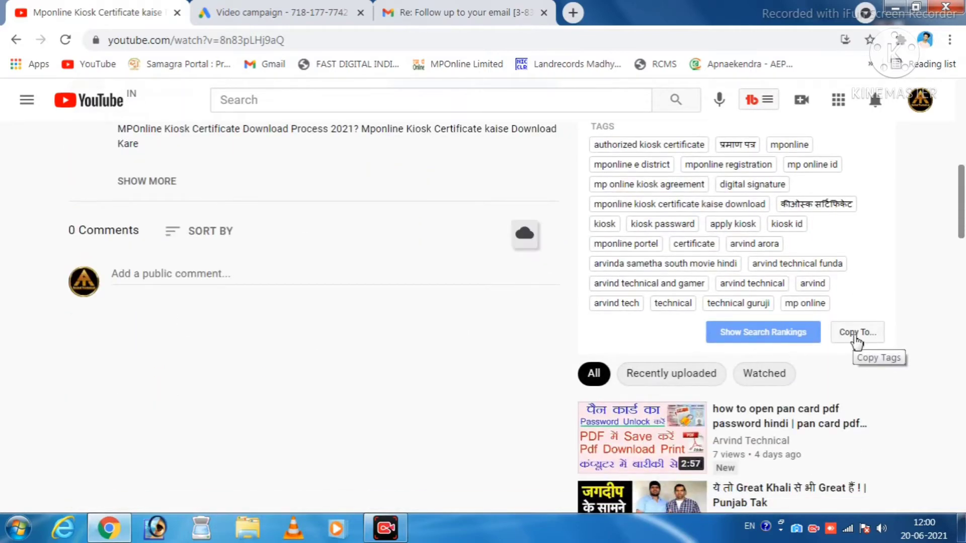
{"action": "left_click", "coordinate": [857, 342]}
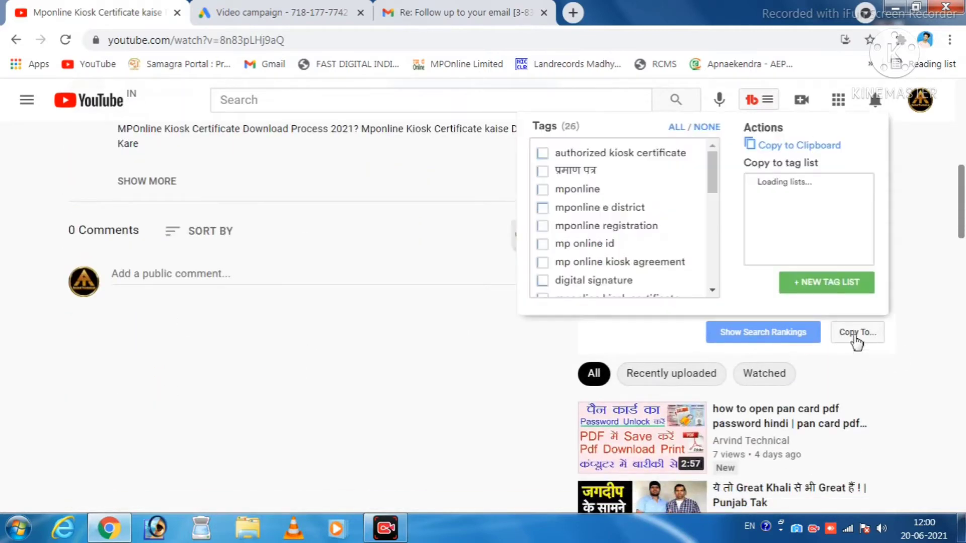
{"action": "left_click", "coordinate": [808, 147]}
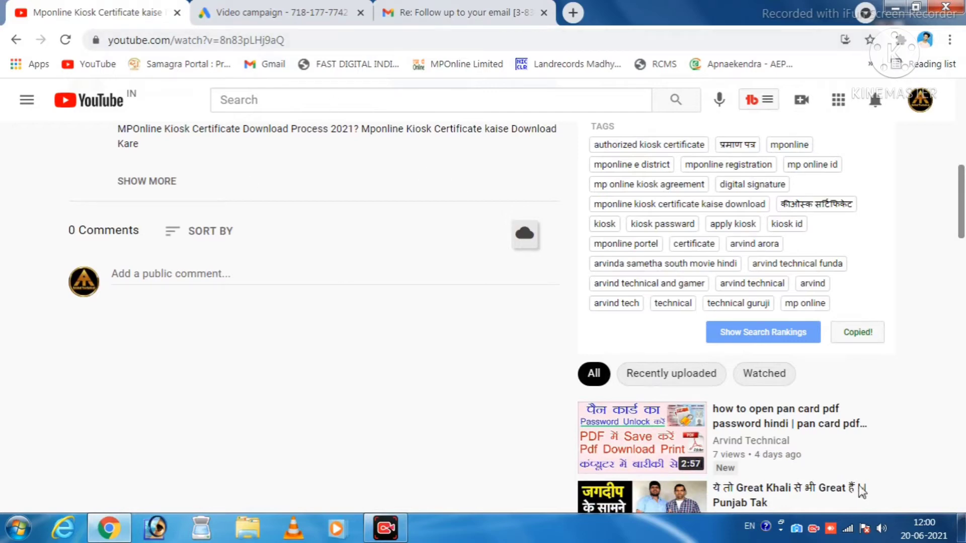
Return to the Google Ads campaign and paste the copied video tags into the ad group's keyword list.
{"action": "left_click", "coordinate": [229, 9]}
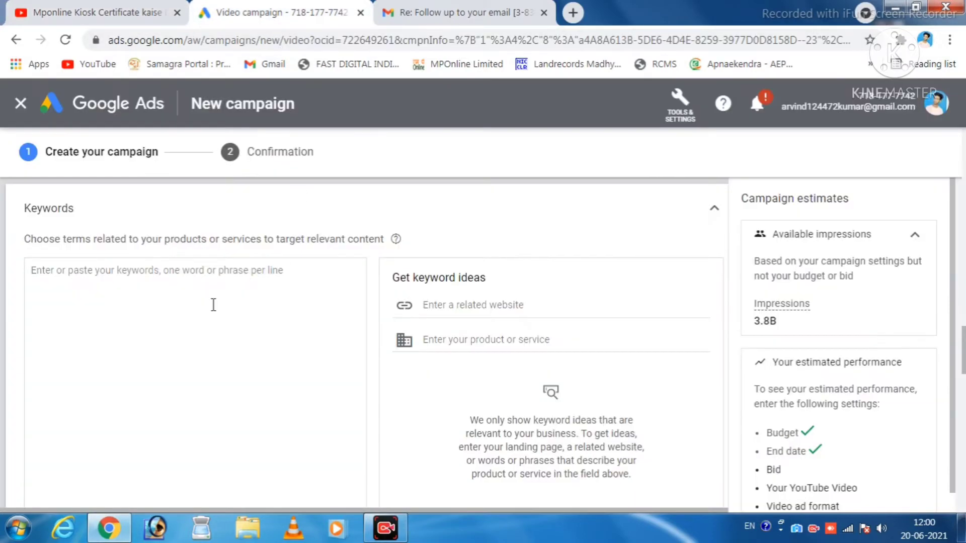
{"action": "scroll", "coordinate": [213, 307], "scroll_direction": "up", "scroll_amount": 2}
{"action": "right_click", "coordinate": [141, 359]}
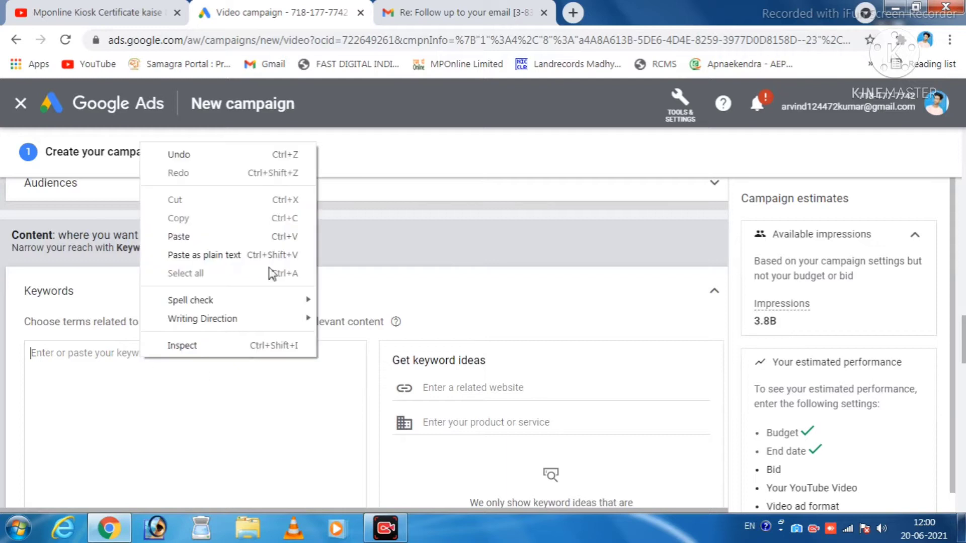
{"action": "left_click", "coordinate": [188, 237]}
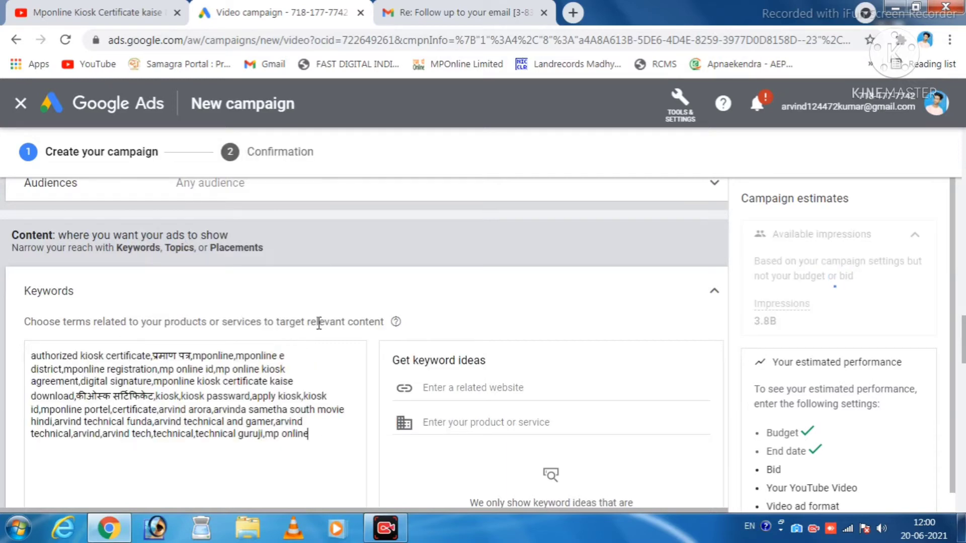
Put the keywords "authorized kiosk certificate", "प्रमाण पत्र" and "mponline" on separate lines, removing the commas after them.
{"action": "scroll", "coordinate": [319, 322], "scroll_direction": "down", "scroll_amount": 2}
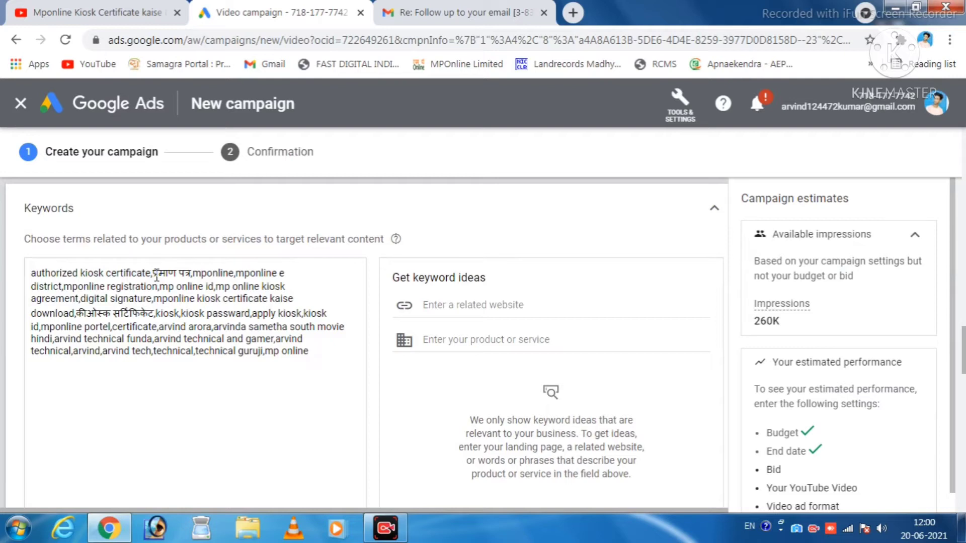
{"action": "key", "text": "Return"}
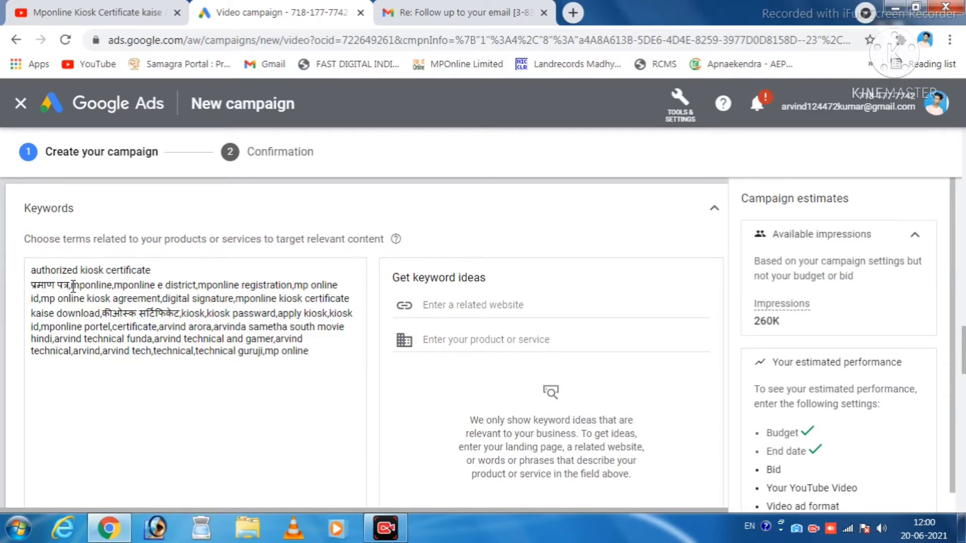
{"action": "left_click", "coordinate": [72, 287]}
{"action": "key", "text": "BackSpace"}
{"action": "key", "text": "Return"}
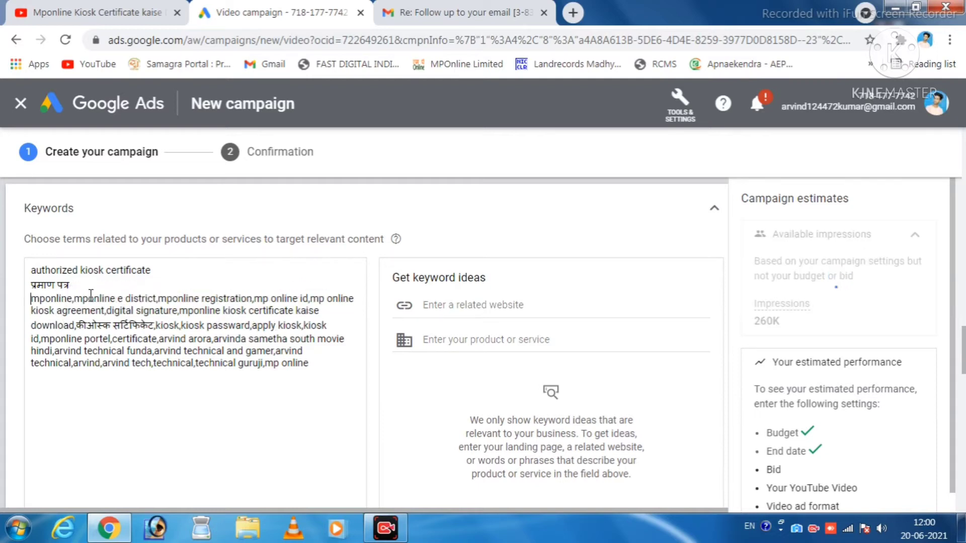
{"action": "key", "text": "BackSpace"}
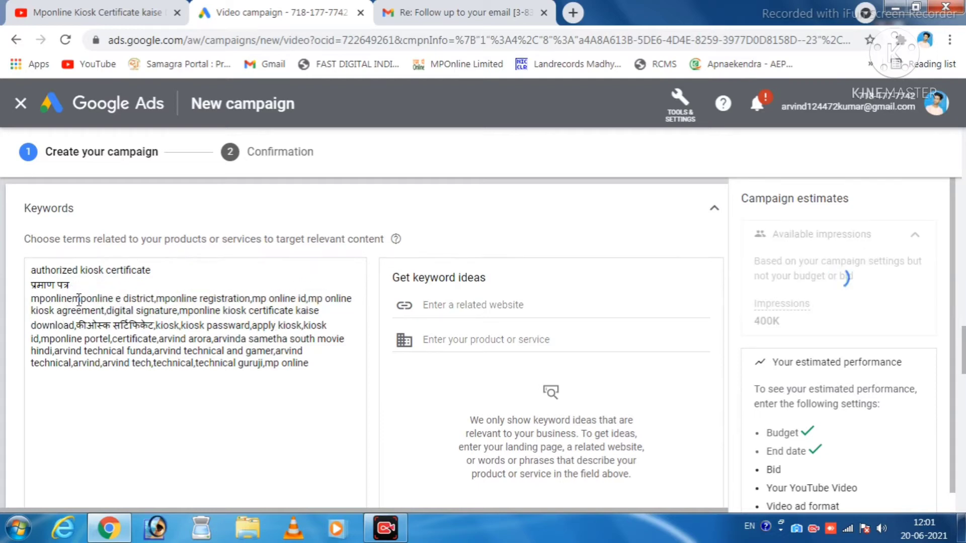
{"action": "key", "text": "Return"}
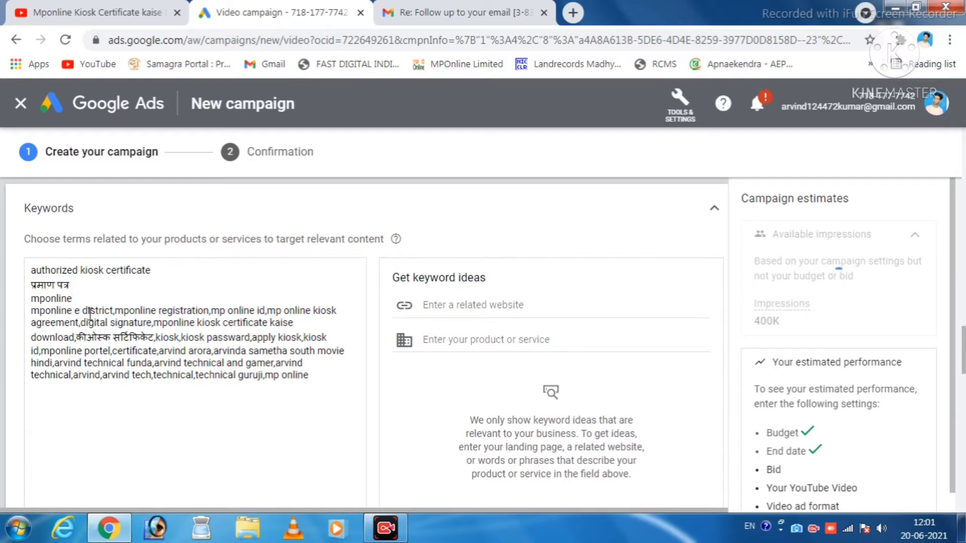
Put the keywords "mponline e district", "mponline registration" and "mp online id" on separate lines without their commas.
{"action": "left_click", "coordinate": [117, 311]}
{"action": "key", "text": "BackSpace"}
{"action": "key", "text": "Return"}
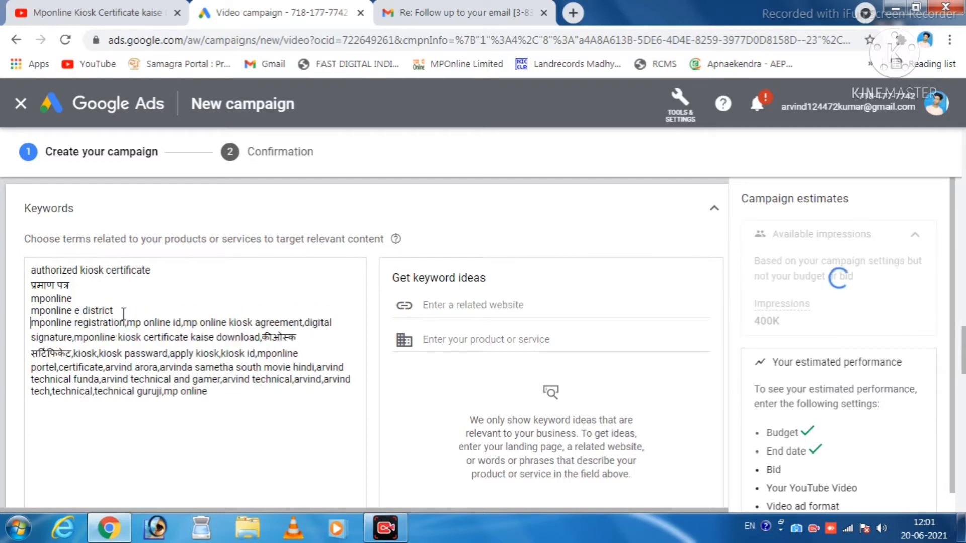
{"action": "left_click", "coordinate": [129, 323]}
{"action": "key", "text": "BackSpace"}
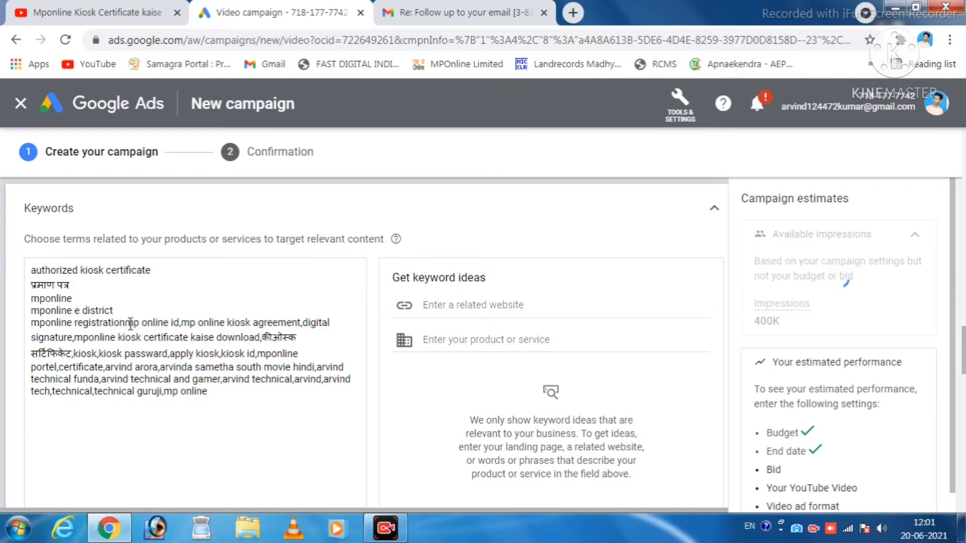
{"action": "key", "text": "Return"}
{"action": "left_click", "coordinate": [89, 334]}
{"action": "key", "text": "BackSpace"}
{"action": "key", "text": "Return"}
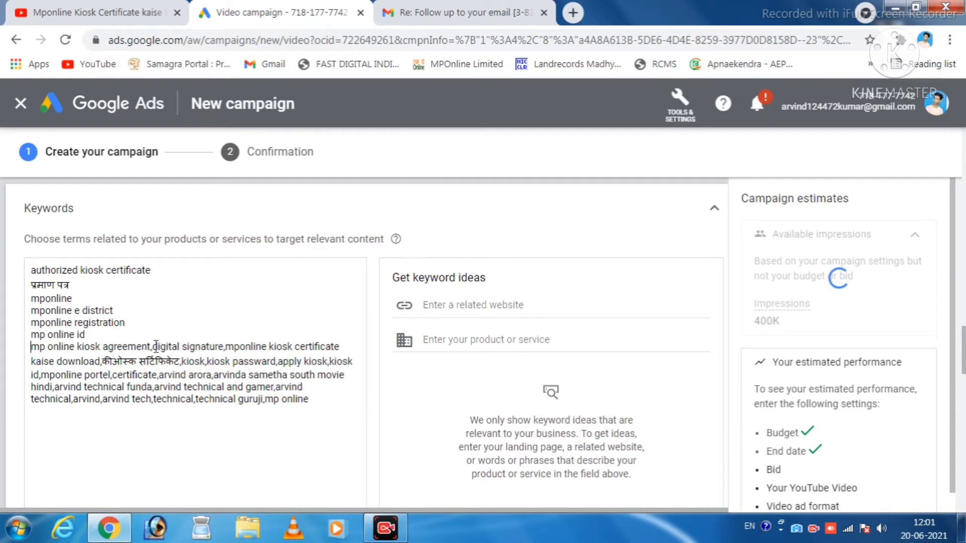
Split "mp online kiosk agreement", "digital signature" and "mponline kiosk certificate kaise download" onto separate lines in the keyword list, removing their commas.
{"action": "key", "text": "BackSpace"}
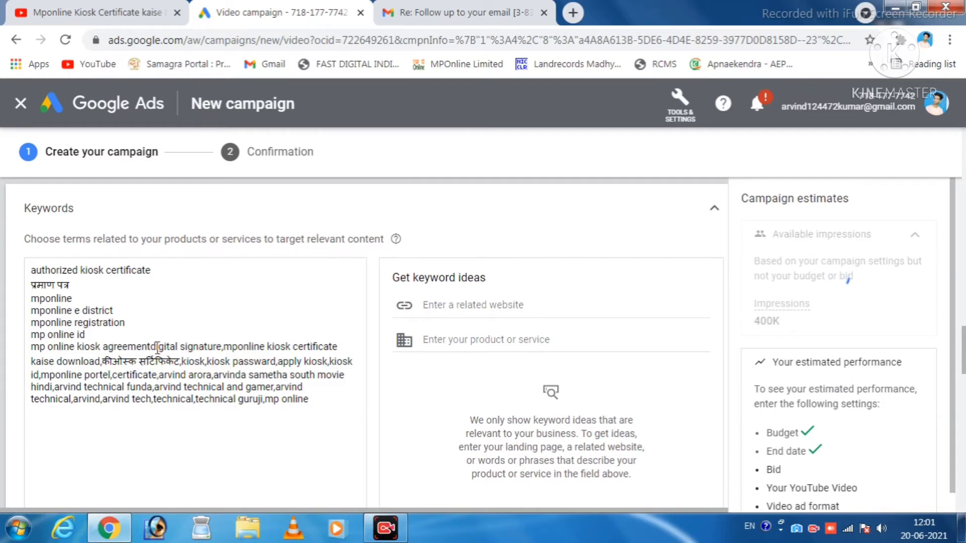
{"action": "key", "text": "Return"}
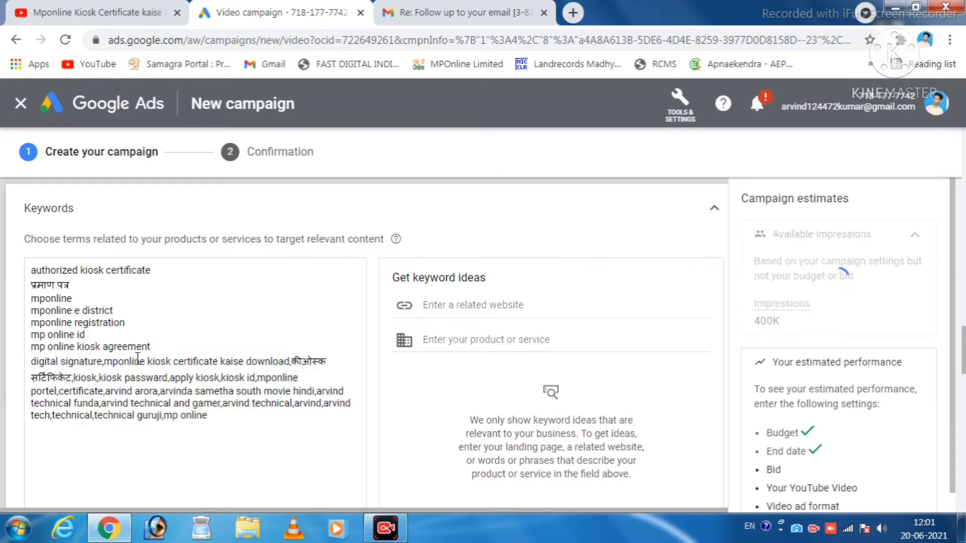
{"action": "left_click", "coordinate": [106, 362]}
{"action": "key", "text": "BackSpace"}
{"action": "key", "text": "Return"}
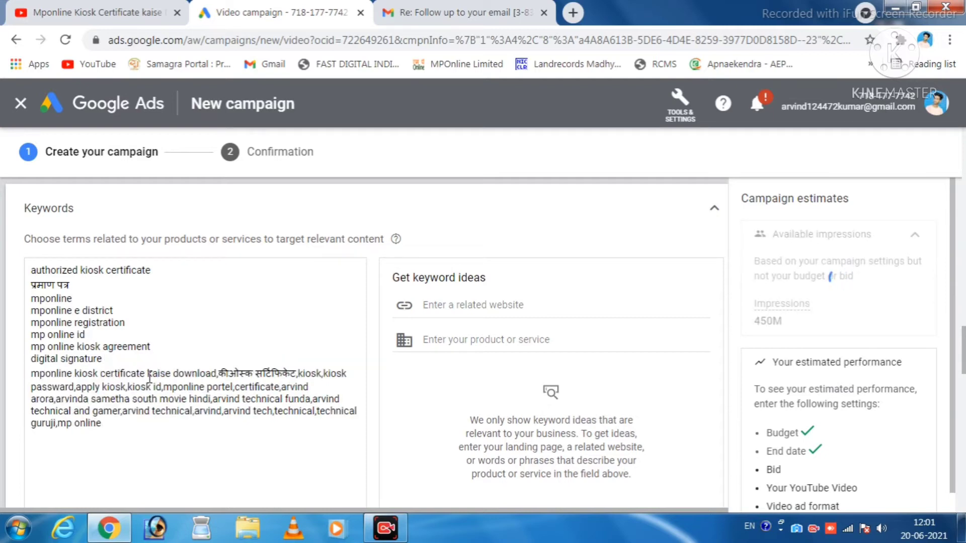
{"action": "left_click", "coordinate": [219, 374]}
{"action": "key", "text": "BackSpace"}
{"action": "key", "text": "Return"}
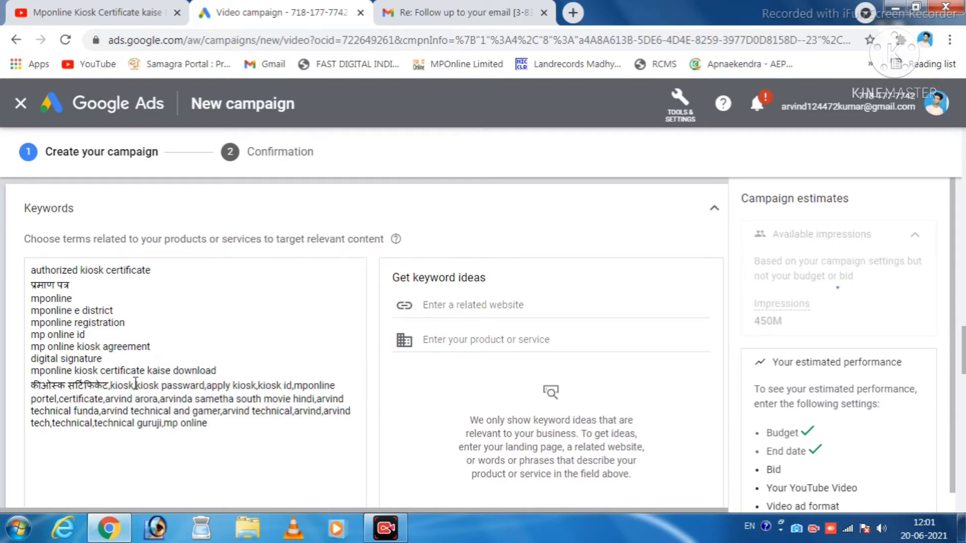
Place "कीओस्क सर्टिफिकेट", "kiosk" and "kiosk passward" on individual lines in the keyword list, replacing the commas with line breaks.
{"action": "left_click", "coordinate": [115, 387]}
{"action": "key", "text": "BackSpace"}
{"action": "key", "text": "Return"}
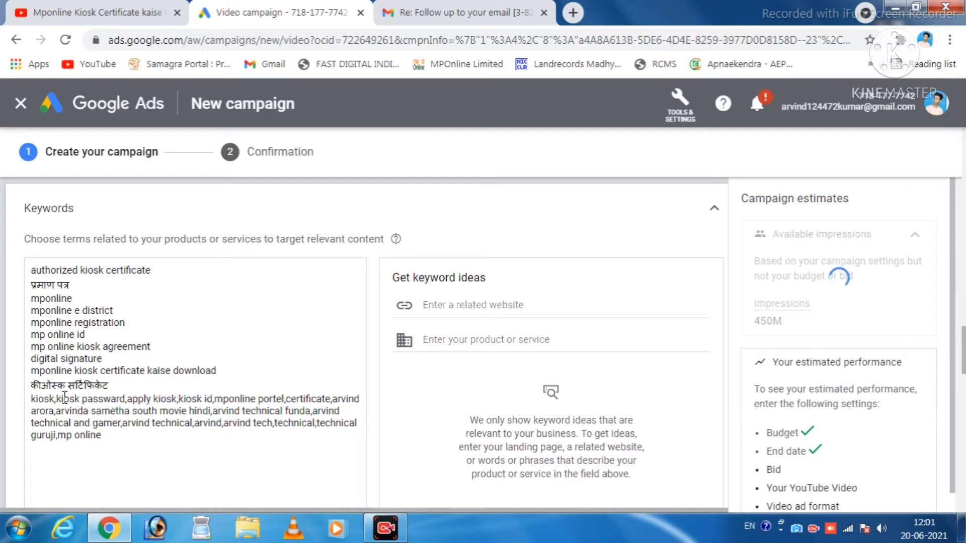
{"action": "key", "text": "BackSpace"}
{"action": "key", "text": "Return"}
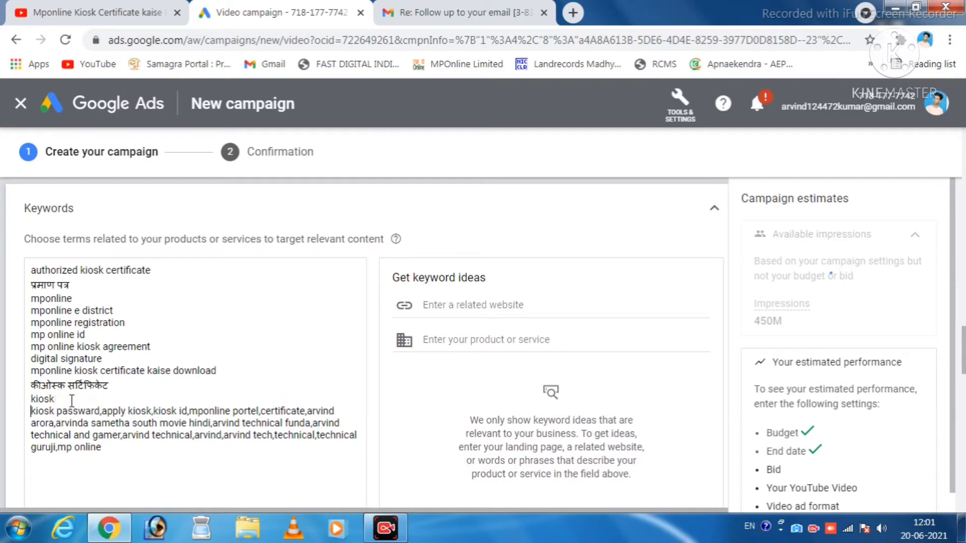
{"action": "left_click", "coordinate": [105, 411]}
{"action": "key", "text": "BackSpace"}
{"action": "key", "text": "Return"}
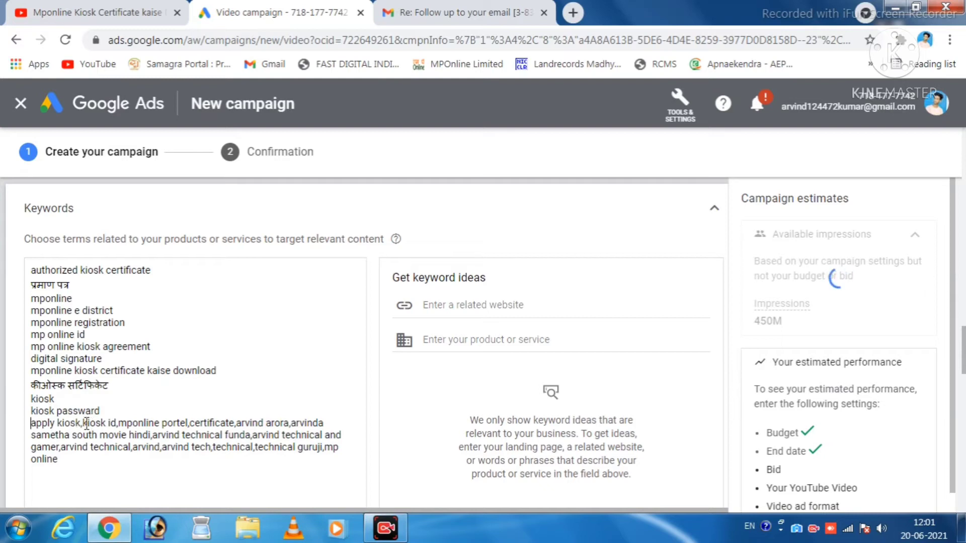
Replace the commas after "apply kiosk", "kiosk id" and "mponline portel" with line breaks so each keyword has its own line.
{"action": "key", "text": "BackSpace"}
{"action": "key", "text": "Return"}
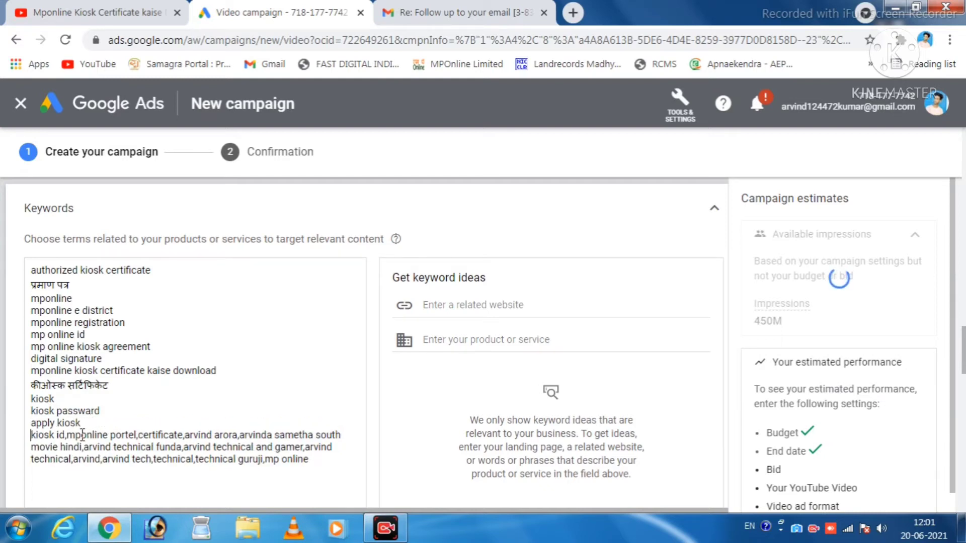
{"action": "left_click", "coordinate": [69, 436]}
{"action": "key", "text": "BackSpace"}
{"action": "key", "text": "Return"}
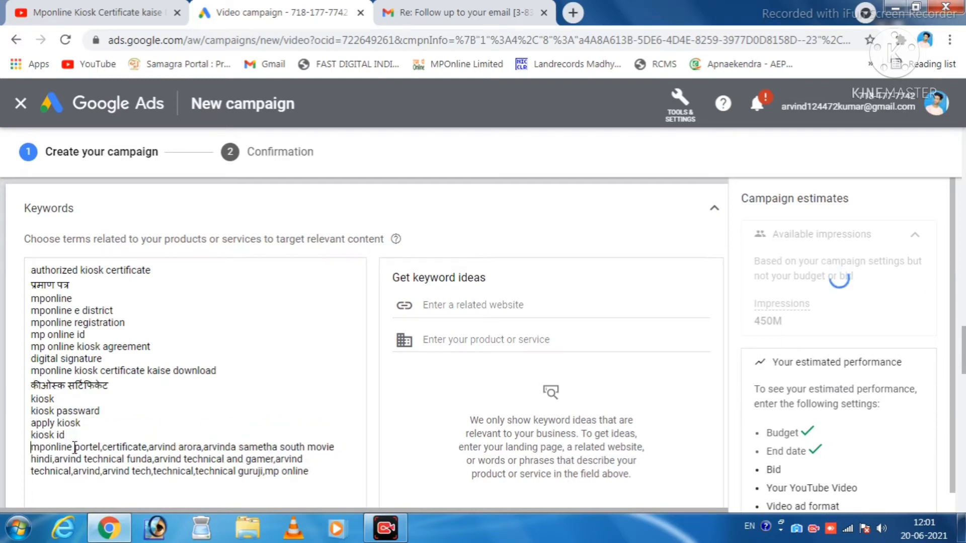
{"action": "key", "text": "BackSpace"}
{"action": "key", "text": "Return"}
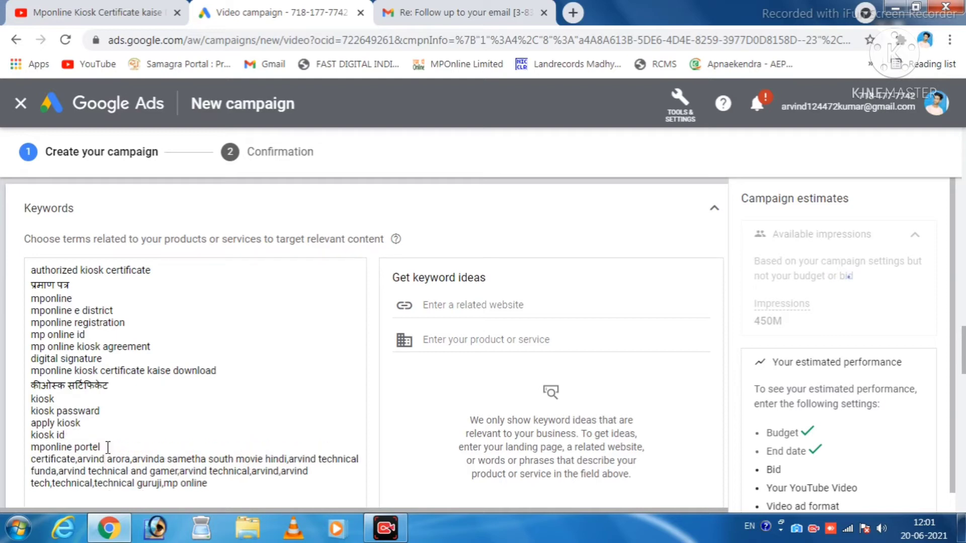
Put the keyword "certificate" on its own line and capitalise the first letter of the keyword that follows it.
{"action": "left_click", "coordinate": [83, 459]}
{"action": "key", "text": "BackSpace"}
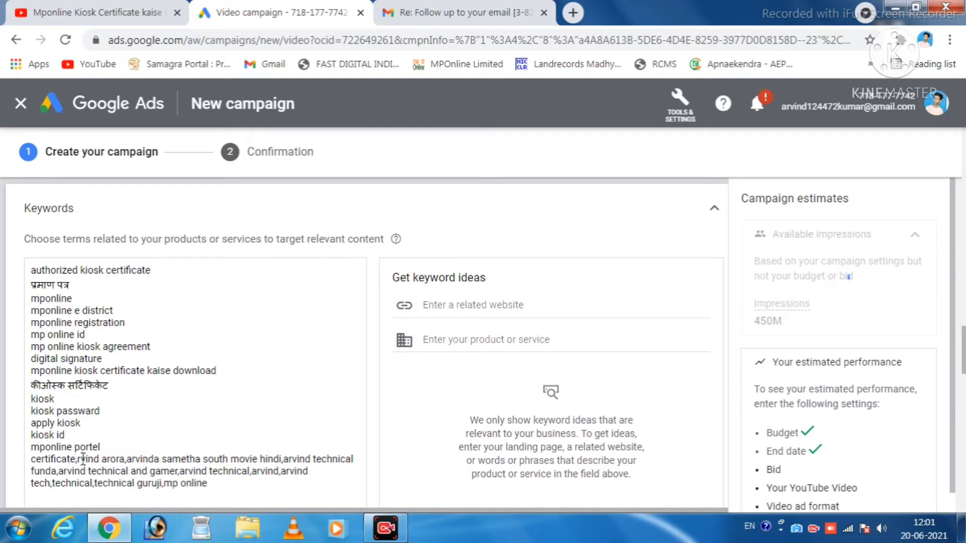
{"action": "type", "text": "A"}
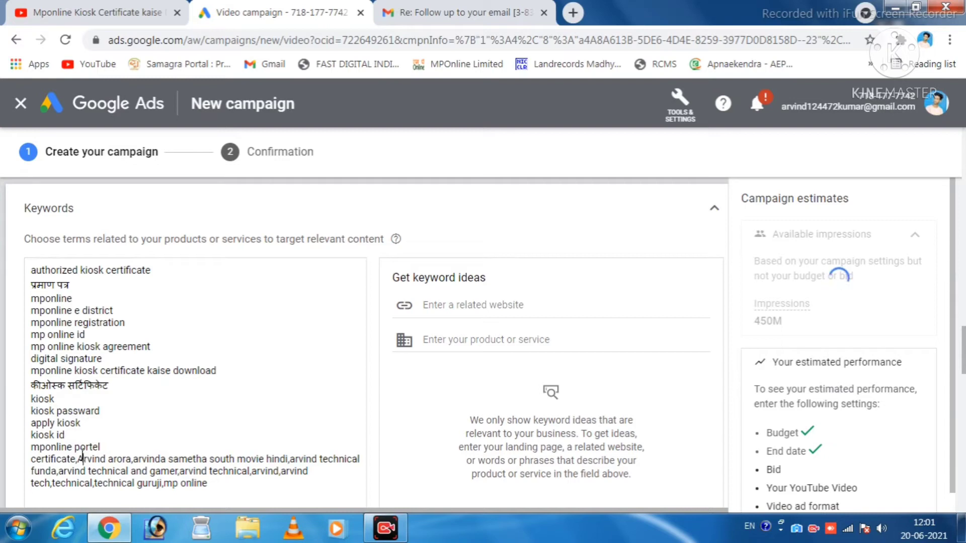
{"action": "left_click", "coordinate": [78, 459]}
{"action": "key", "text": "BackSpace"}
{"action": "key", "text": "Return"}
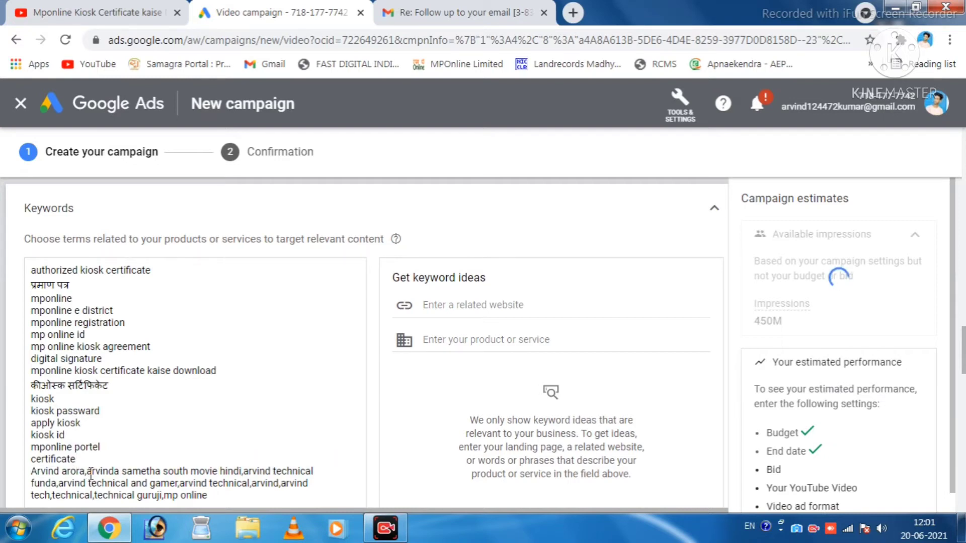
Delete the person-name keyword after "certificate" and the adjoining "south movie hindi" keyword from the list.
{"action": "left_click", "coordinate": [89, 472]}
{"action": "key", "text": "BackSpace"}
{"action": "key", "text": "BackSpace"}
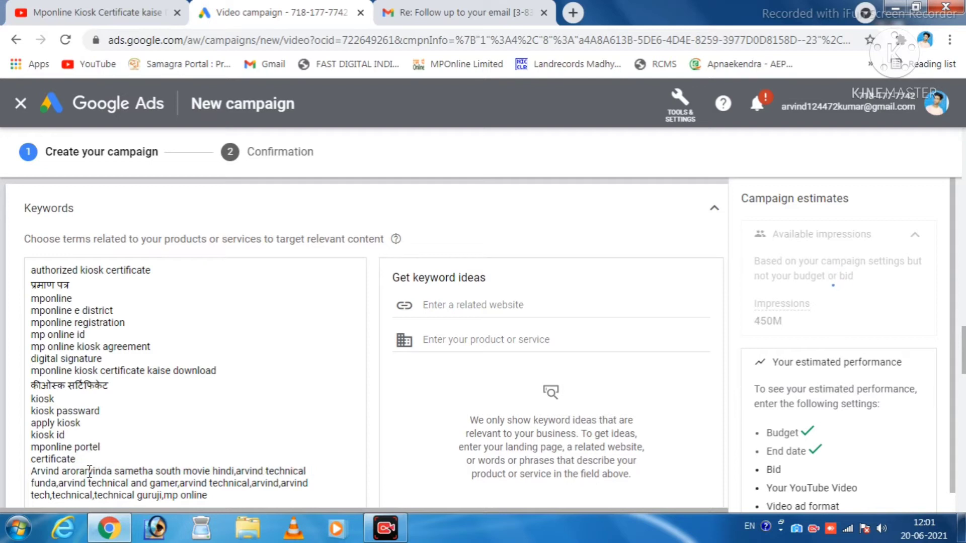
{"action": "key", "text": "BackSpace"}
{"action": "key", "text": "BackSpace"}
{"action": "key", "text": "BackSpace"}
{"action": "key", "text": "BackSpace"}
{"action": "key", "text": "BackSpace"}
{"action": "key", "text": "BackSpace"}
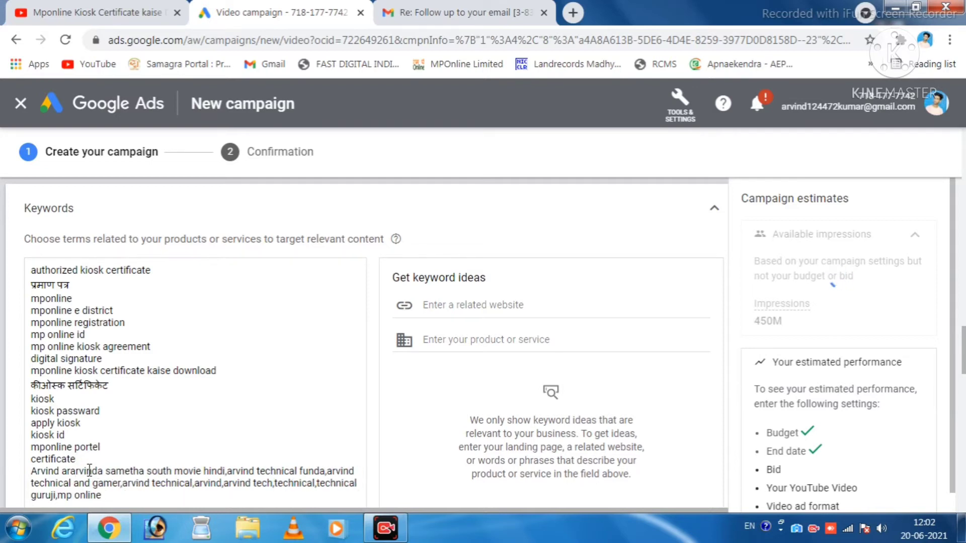
{"action": "key", "text": "BackSpace"}
{"action": "key", "text": "BackSpace"}
{"action": "key", "text": "BackSpace"}
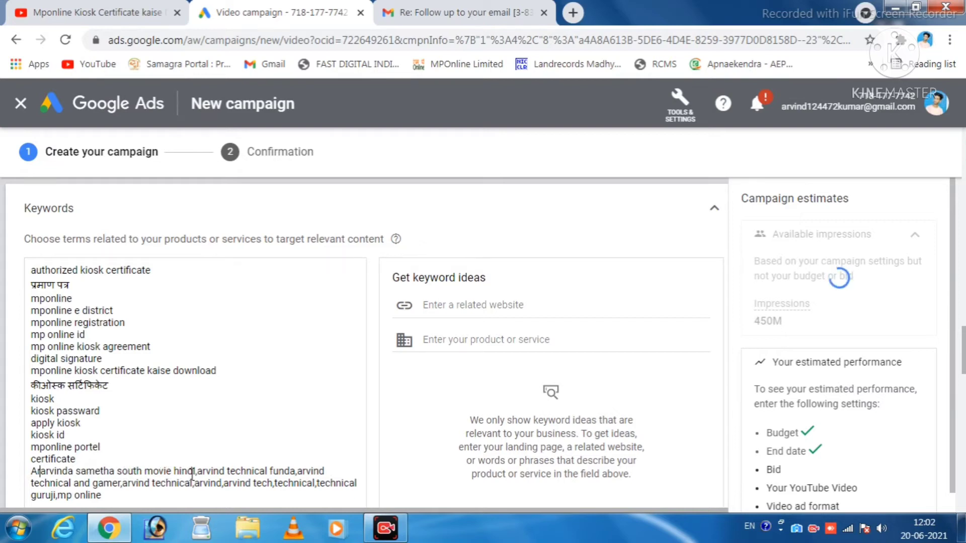
{"action": "left_click_drag", "start_coordinate": [198, 472], "coordinate": [31, 471]}
{"action": "key", "text": "BackSpace"}
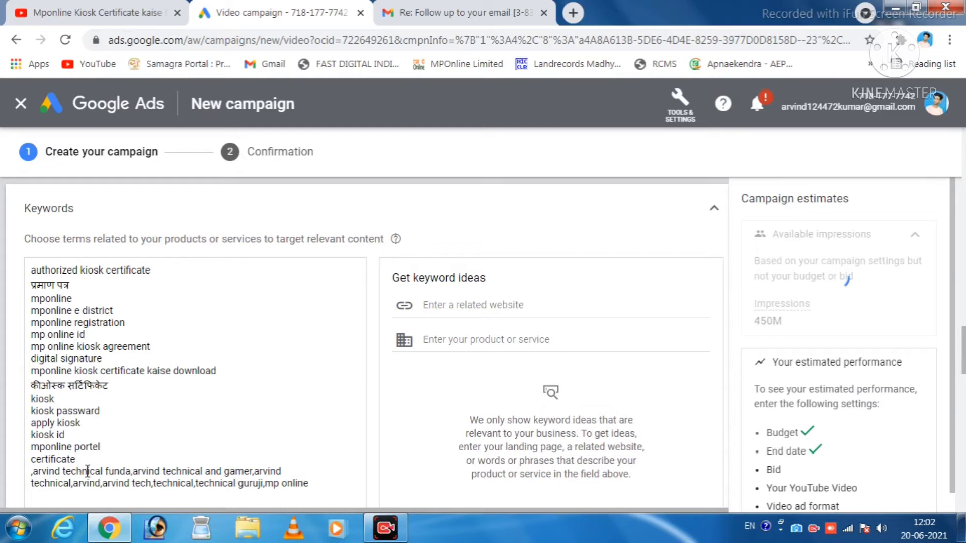
Remove "funda" and the stray leading comma from the "technical funda" keyword, and put the shortened keyword on its own line.
{"action": "left_click_drag", "start_coordinate": [131, 472], "coordinate": [110, 472]}
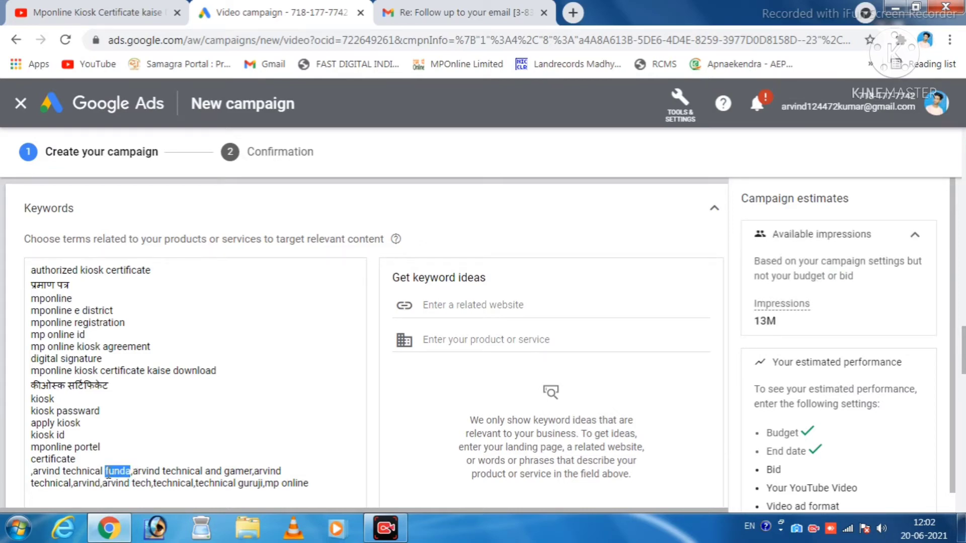
{"action": "key", "text": "BackSpace"}
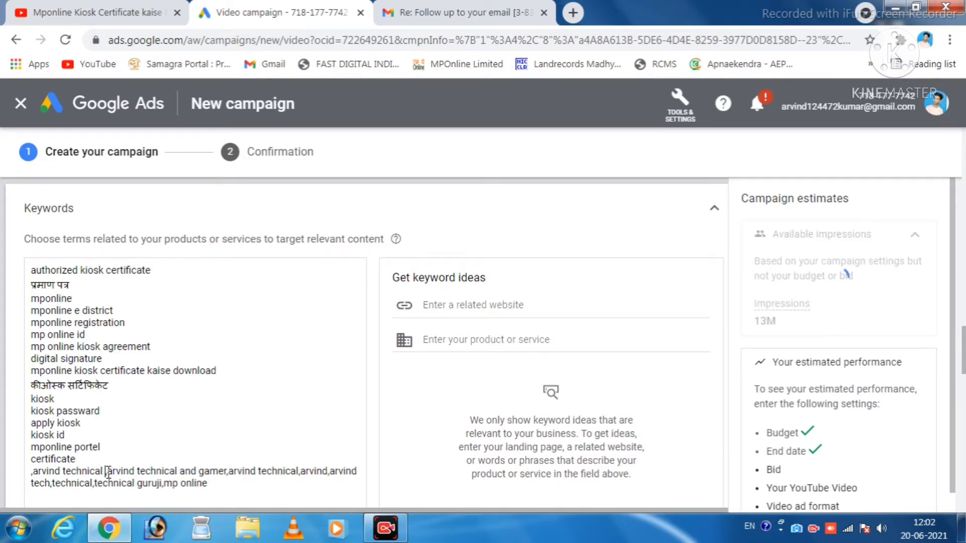
{"action": "left_click", "coordinate": [33, 471]}
{"action": "key", "text": "BackSpace"}
{"action": "left_click", "coordinate": [105, 472]}
{"action": "key", "text": "BackSpace"}
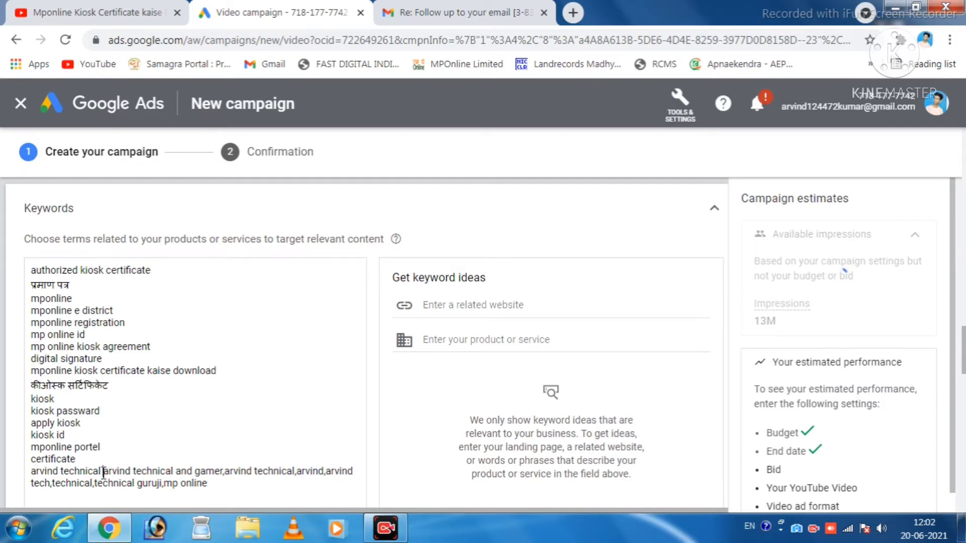
{"action": "key", "text": "Return"}
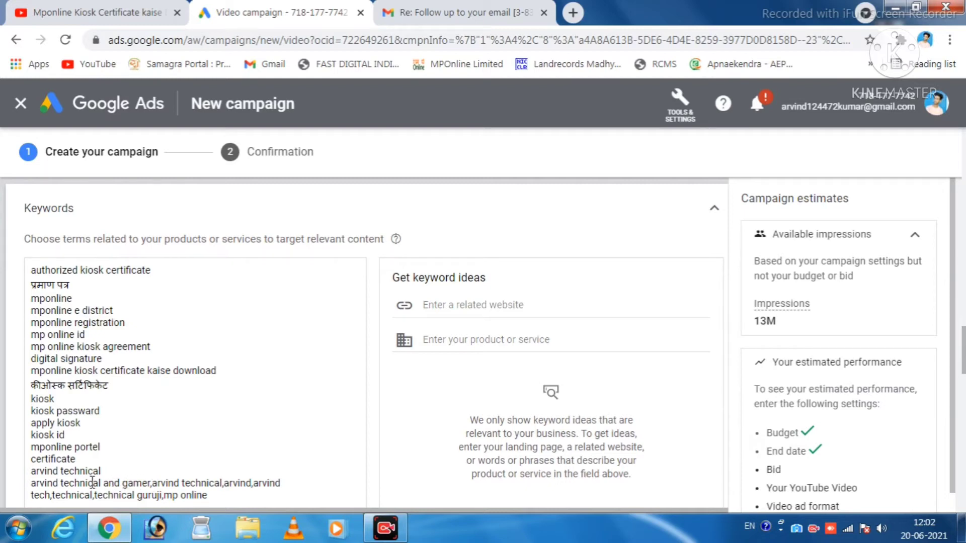
Delete the "technical and gamer" keyword and the repeated "technical" one after it, and put the single-name and "tech" keywords on separate lines.
{"action": "left_click_drag", "start_coordinate": [34, 484], "coordinate": [226, 490]}
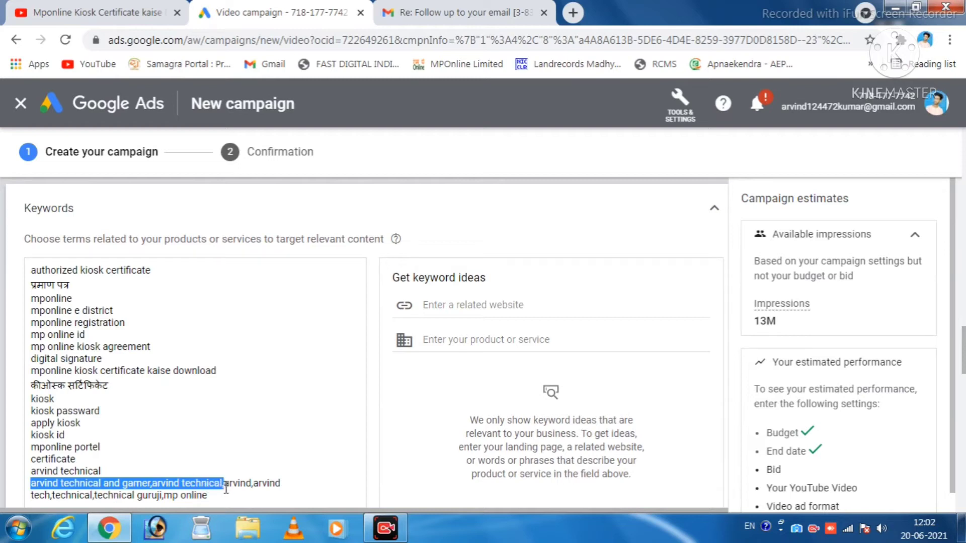
{"action": "key", "text": "BackSpace"}
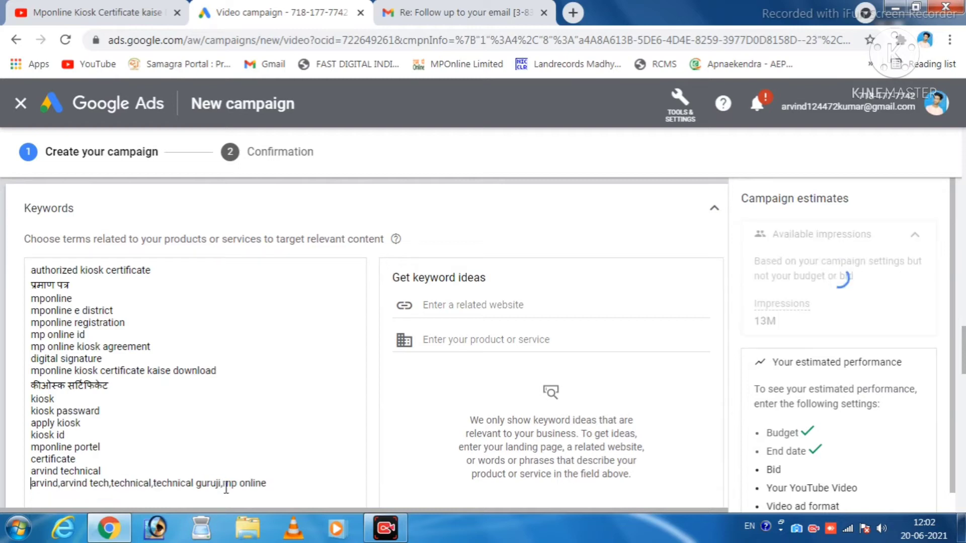
{"action": "left_click", "coordinate": [66, 486]}
{"action": "key", "text": "BackSpace"}
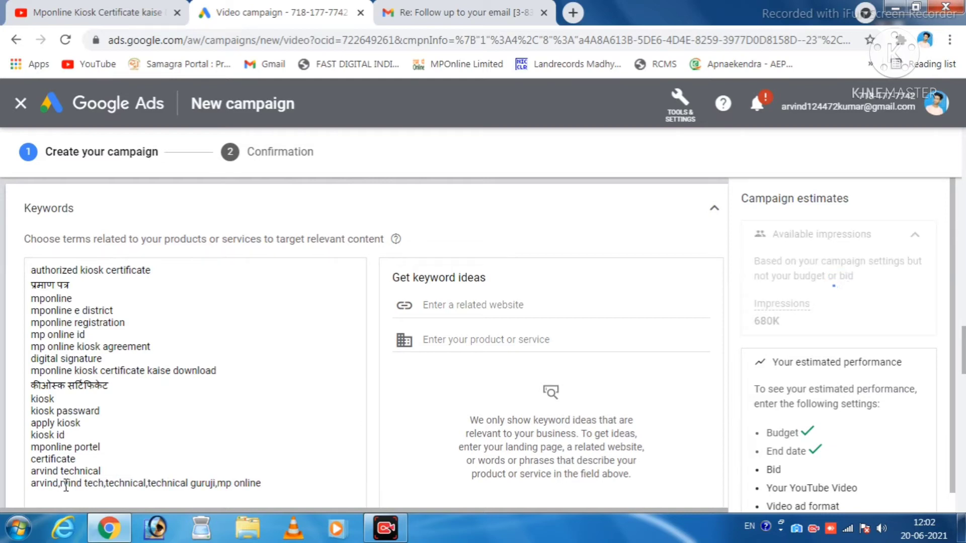
{"action": "type", "text": "A"}
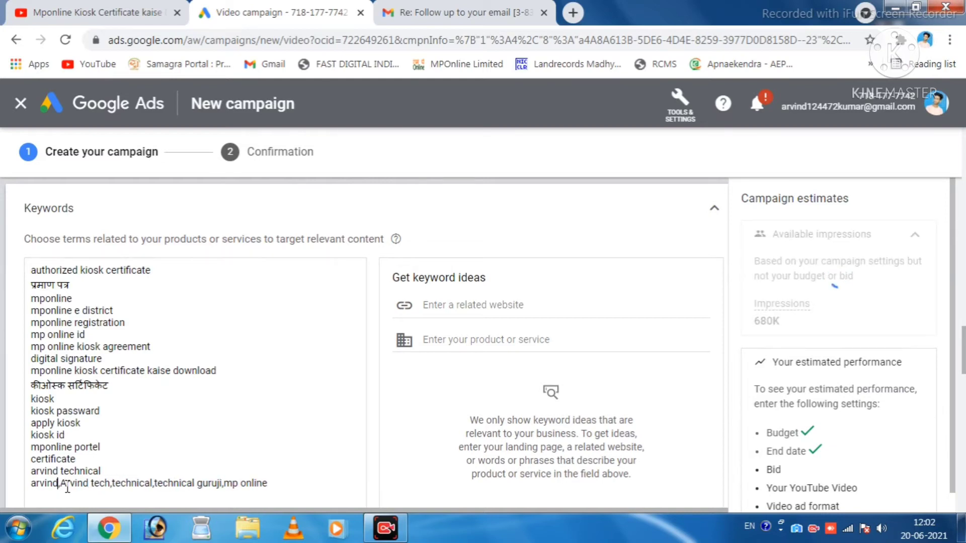
{"action": "key", "text": "BackSpace"}
{"action": "key", "text": "Return"}
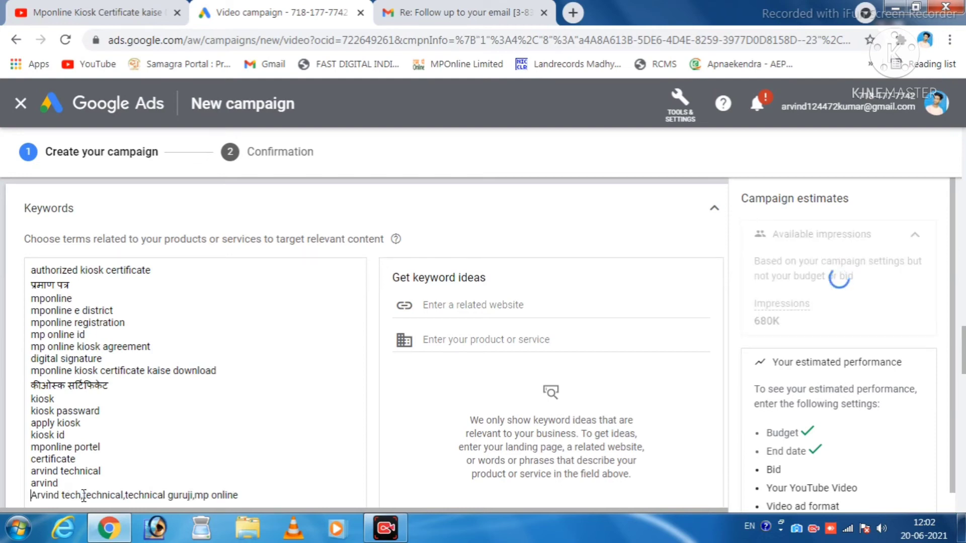
{"action": "left_click", "coordinate": [84, 496]}
{"action": "key", "text": "BackSpace"}
{"action": "key", "text": "Return"}
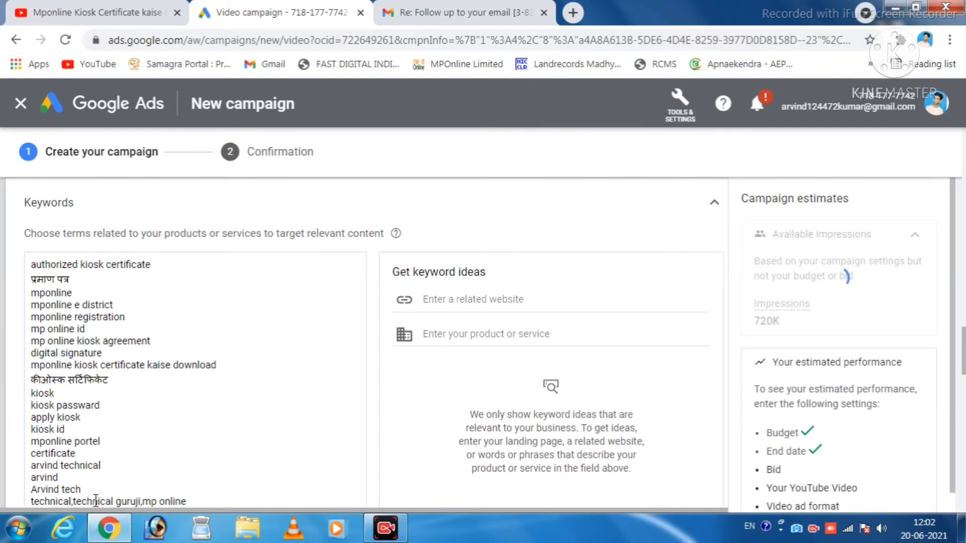
Put the keyword "technical" on its own line and delete "technical guruji" with its comma, so that "mp online" stands alone.
{"action": "scroll", "coordinate": [76, 433], "scroll_direction": "down", "scroll_amount": 2}
{"action": "left_click", "coordinate": [74, 421]}
{"action": "key", "text": "BackSpace"}
{"action": "key", "text": "Return"}
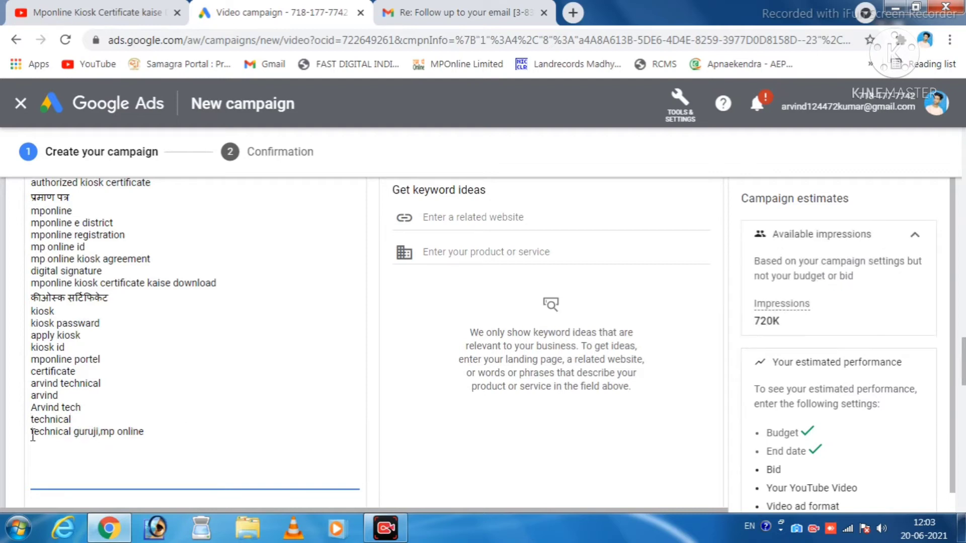
{"action": "left_click_drag", "start_coordinate": [31, 434], "coordinate": [100, 440]}
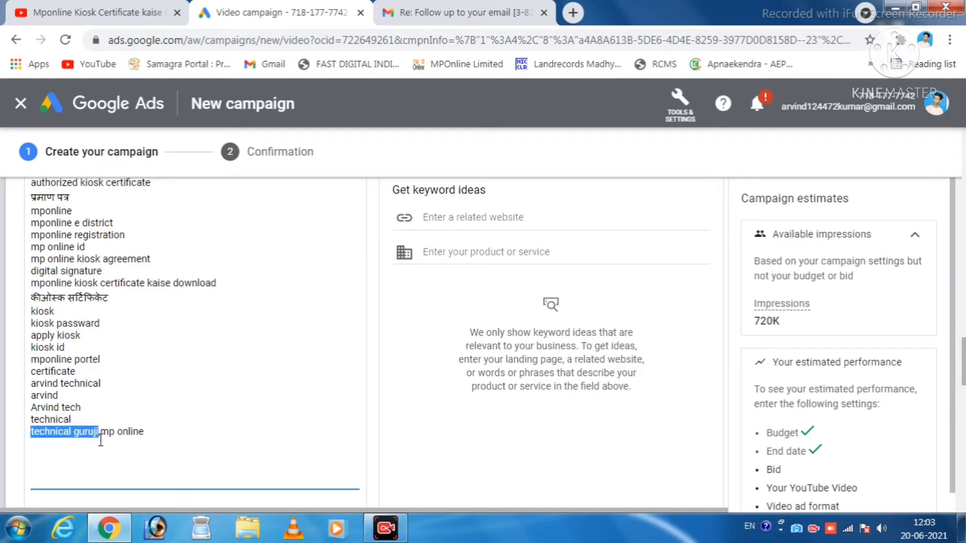
{"action": "key", "text": "BackSpace"}
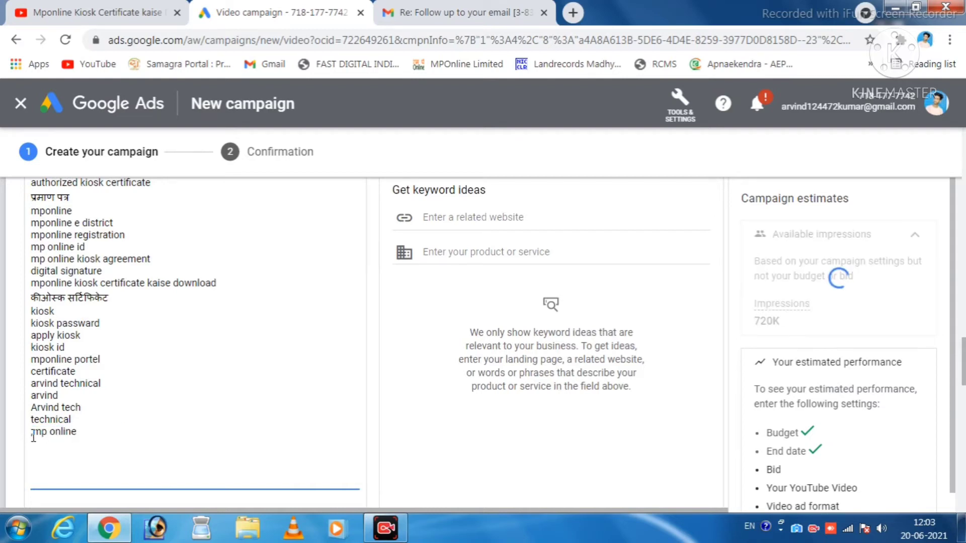
{"action": "key", "text": "Delete"}
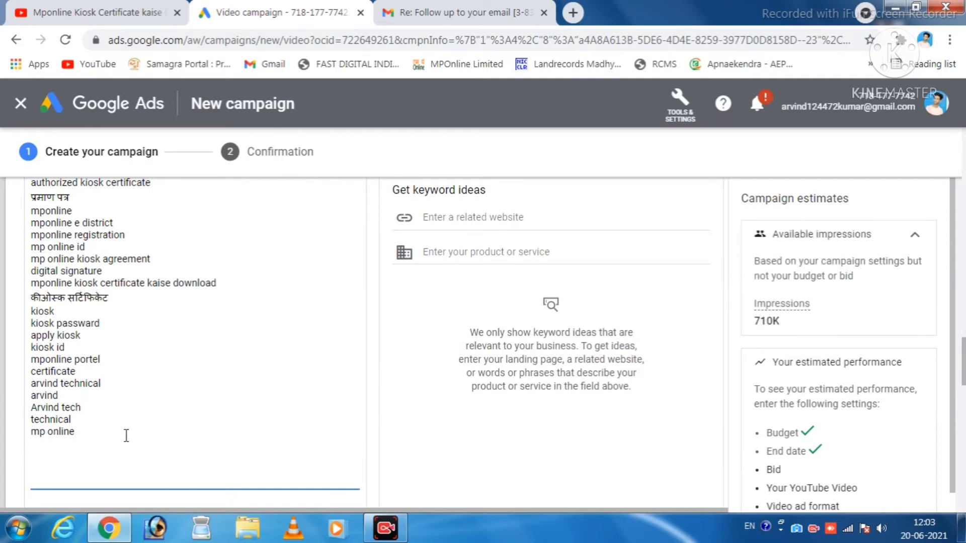
{"action": "scroll", "coordinate": [126, 436], "scroll_direction": "down", "scroll_amount": 2}
{"action": "scroll", "coordinate": [146, 387], "scroll_direction": "up", "scroll_amount": 2}
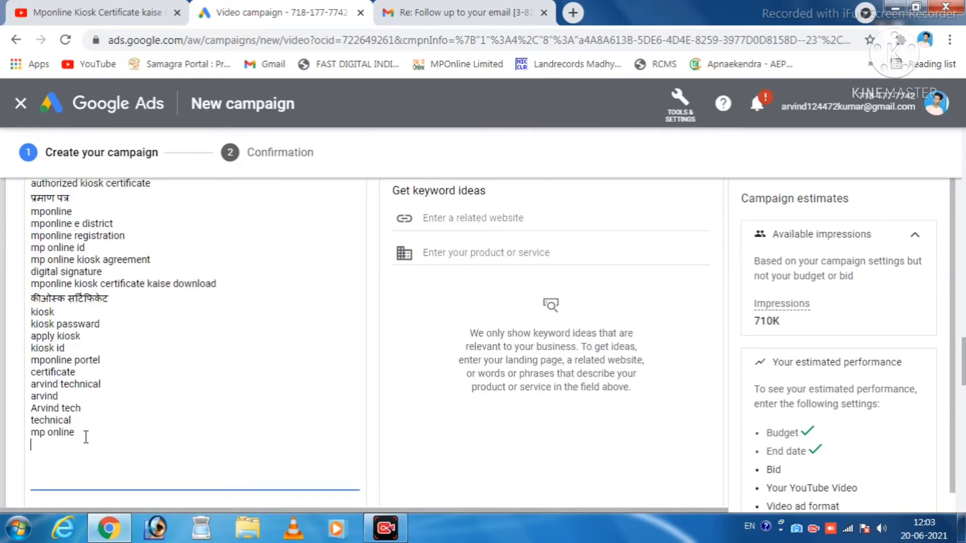
{"action": "scroll", "coordinate": [96, 438], "scroll_direction": "up", "scroll_amount": 2}
{"action": "scroll", "coordinate": [100, 439], "scroll_direction": "down", "scroll_amount": 2}
Copy the link address of the MP Online kiosk certificate video from the YouTube channel's uploads and enter it as the related website for keyword ideas.
{"action": "left_click", "coordinate": [96, 13]}
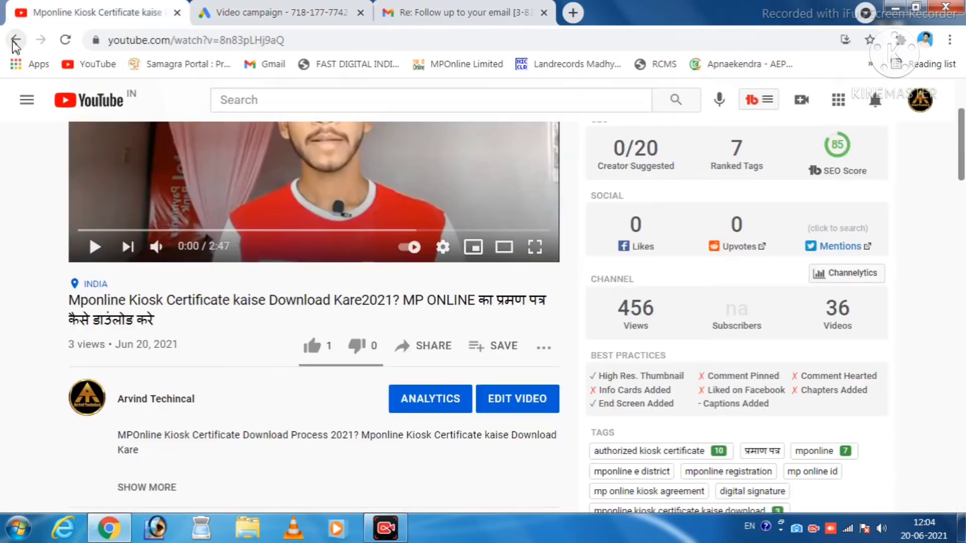
{"action": "left_click", "coordinate": [16, 40]}
{"action": "right_click", "coordinate": [182, 399]}
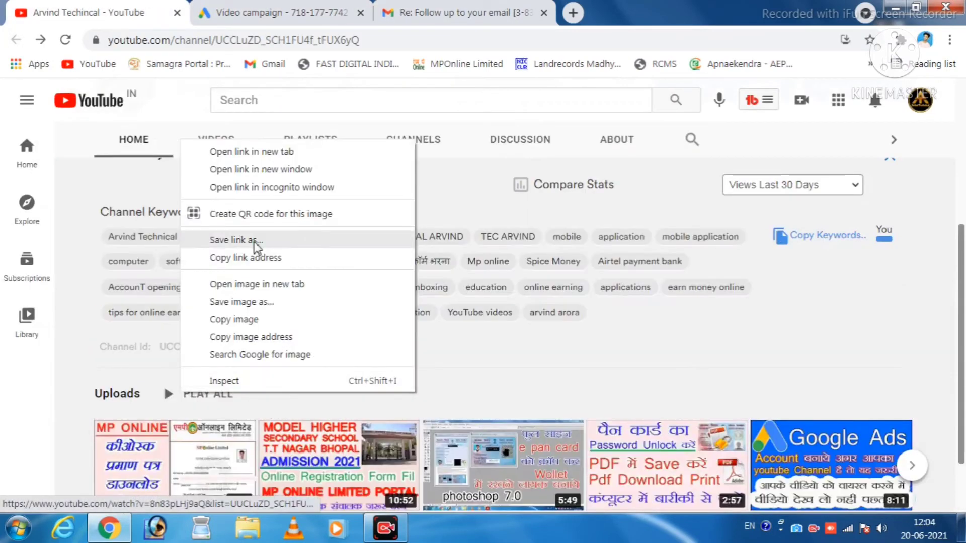
{"action": "left_click", "coordinate": [319, 15]}
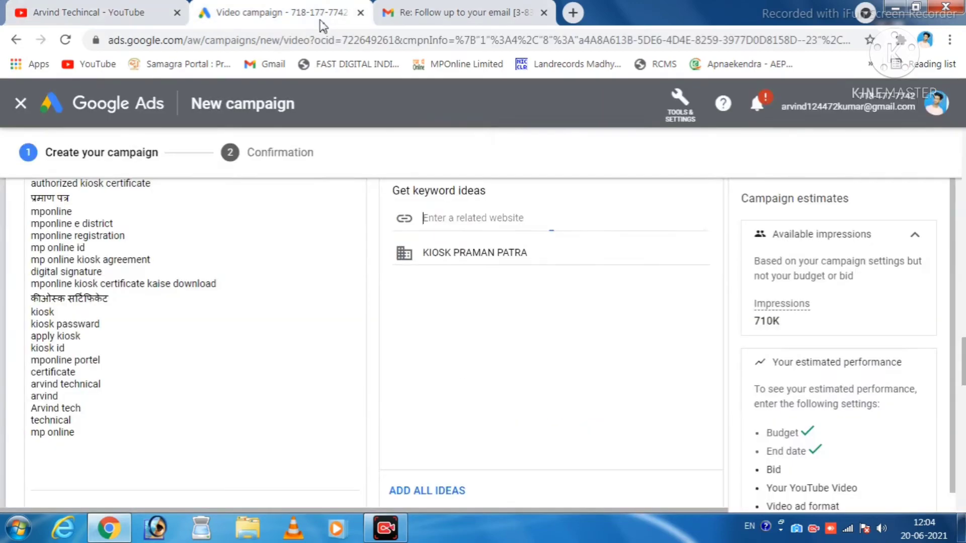
{"action": "right_click", "coordinate": [460, 222]}
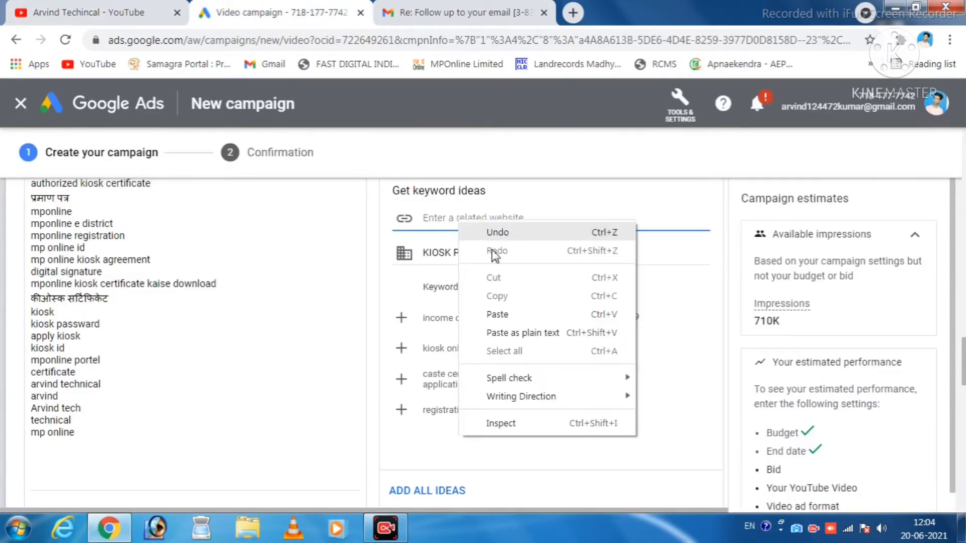
{"action": "left_click", "coordinate": [491, 315]}
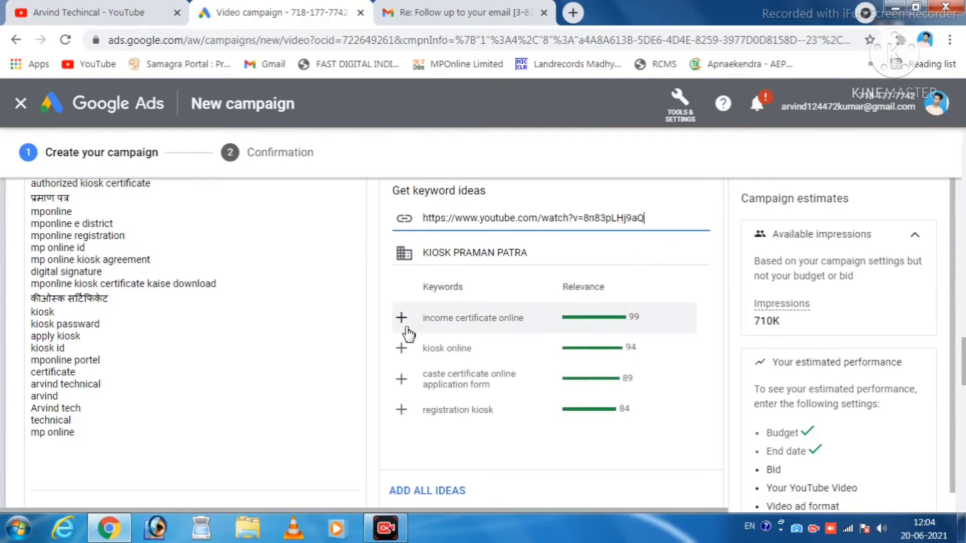
Add the keyword ideas "income certificate online", "caste certificate online application form", "registration kiosk" and "kiosk online" to the ad group's keywords.
{"action": "left_click", "coordinate": [402, 319]}
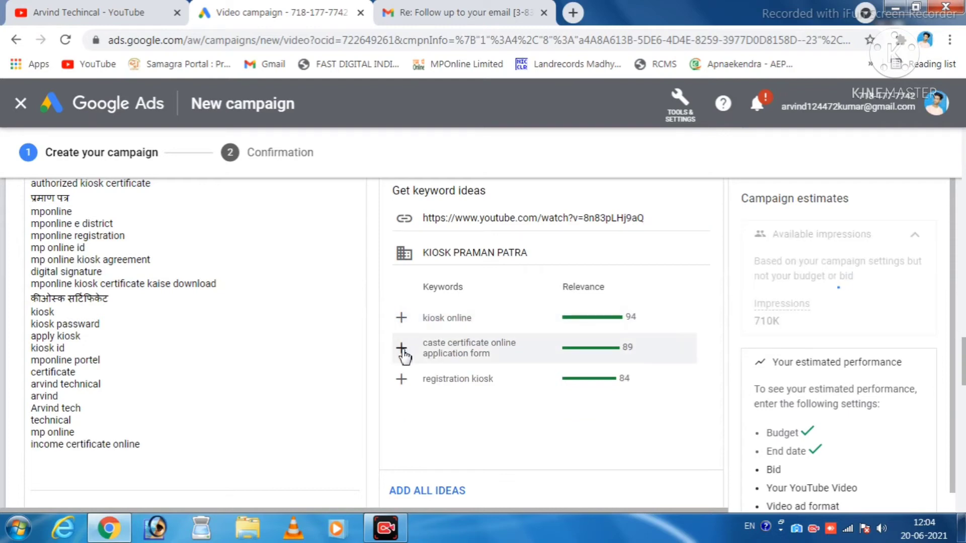
{"action": "left_click", "coordinate": [401, 348]}
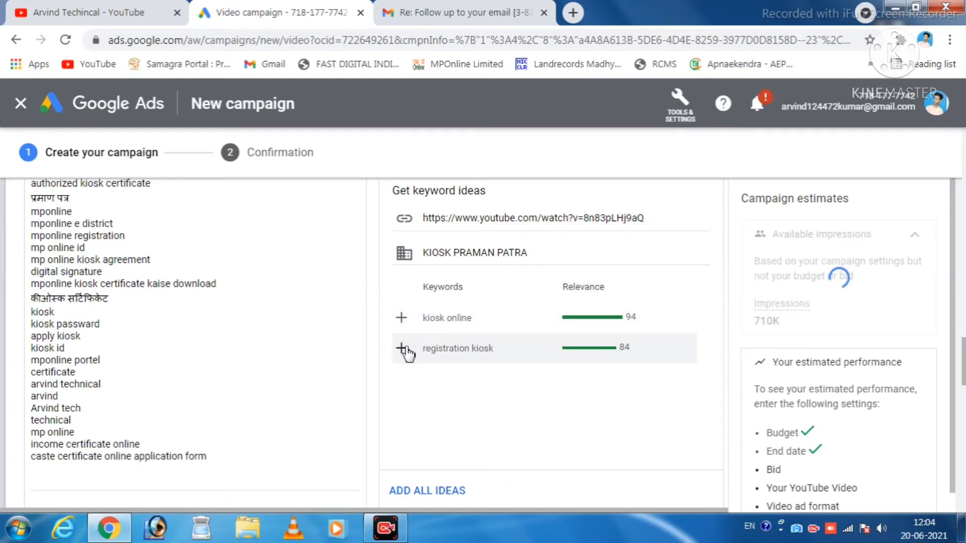
{"action": "left_click", "coordinate": [402, 350]}
{"action": "left_click", "coordinate": [402, 321]}
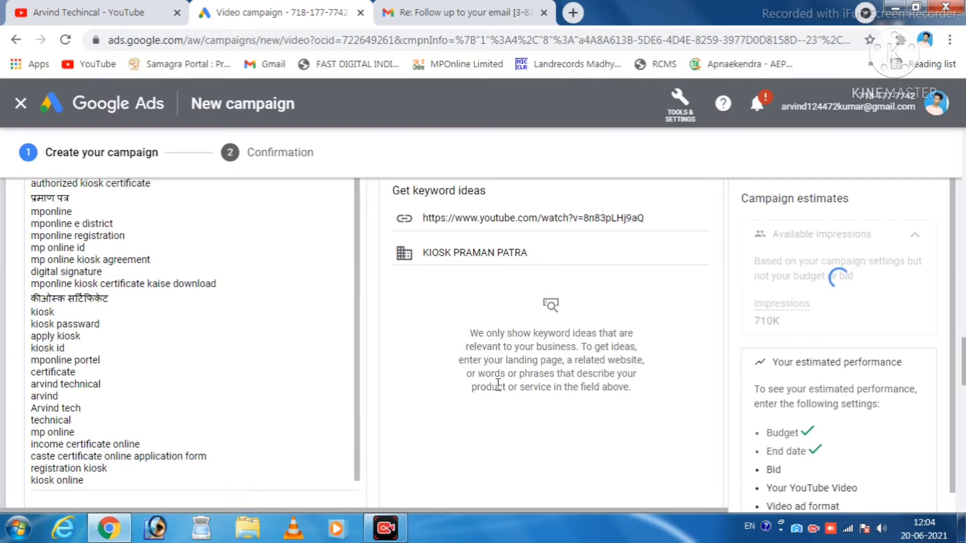
Clear the related website used for keyword ideas and collapse the Keywords section.
{"action": "scroll", "coordinate": [498, 382], "scroll_direction": "up", "scroll_amount": 2}
{"action": "scroll", "coordinate": [498, 383], "scroll_direction": "down", "scroll_amount": 3}
{"action": "scroll", "coordinate": [497, 382], "scroll_direction": "up", "scroll_amount": 3}
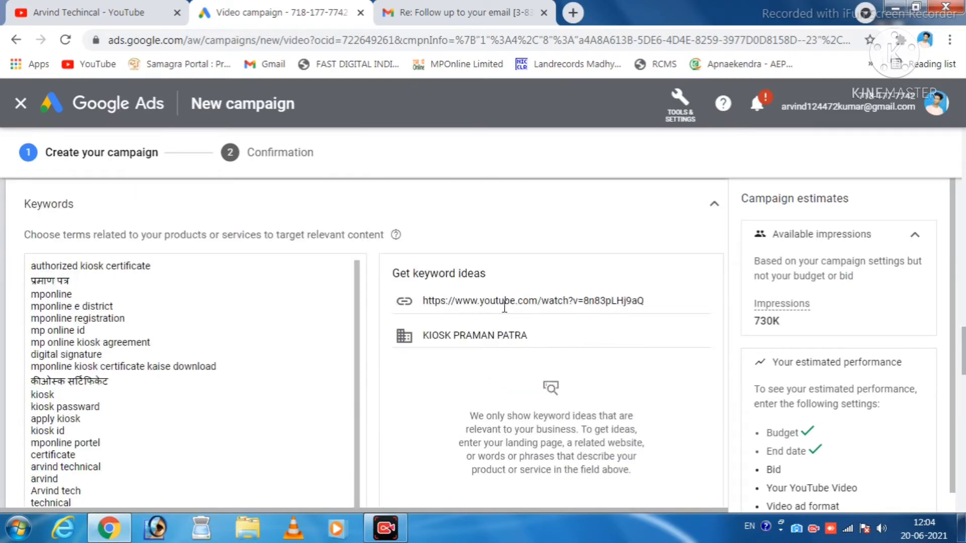
{"action": "left_click_drag", "start_coordinate": [650, 307], "coordinate": [434, 304]}
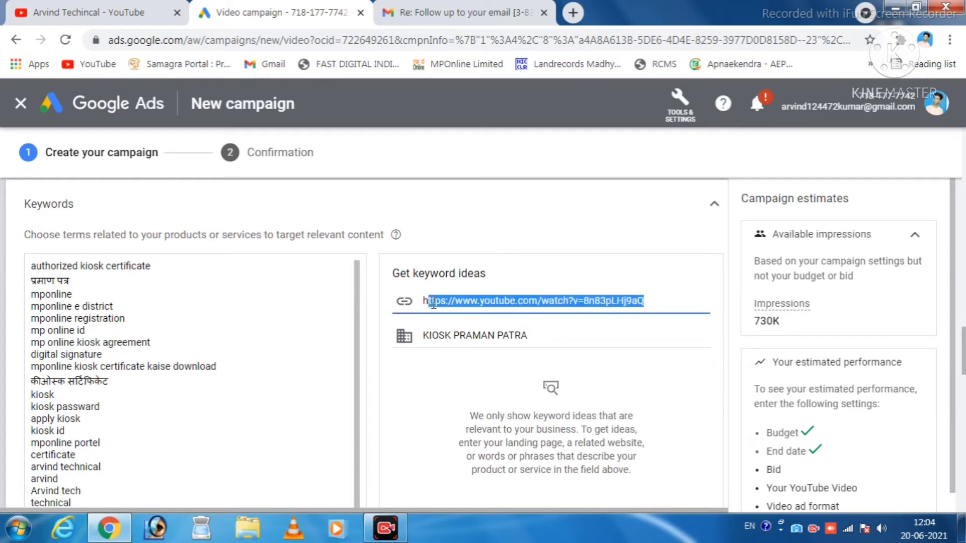
{"action": "key", "text": "BackSpace"}
{"action": "key", "text": "BackSpace"}
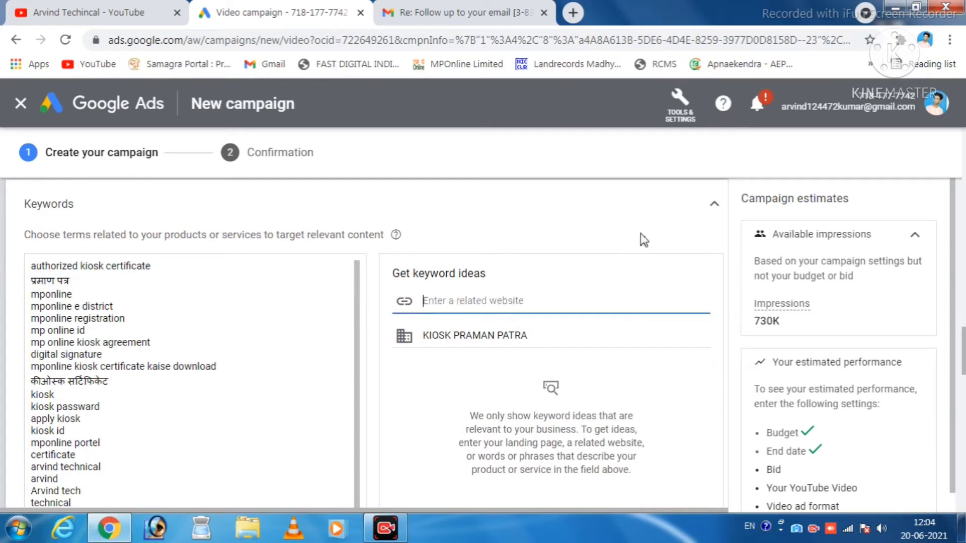
{"action": "left_click", "coordinate": [715, 208]}
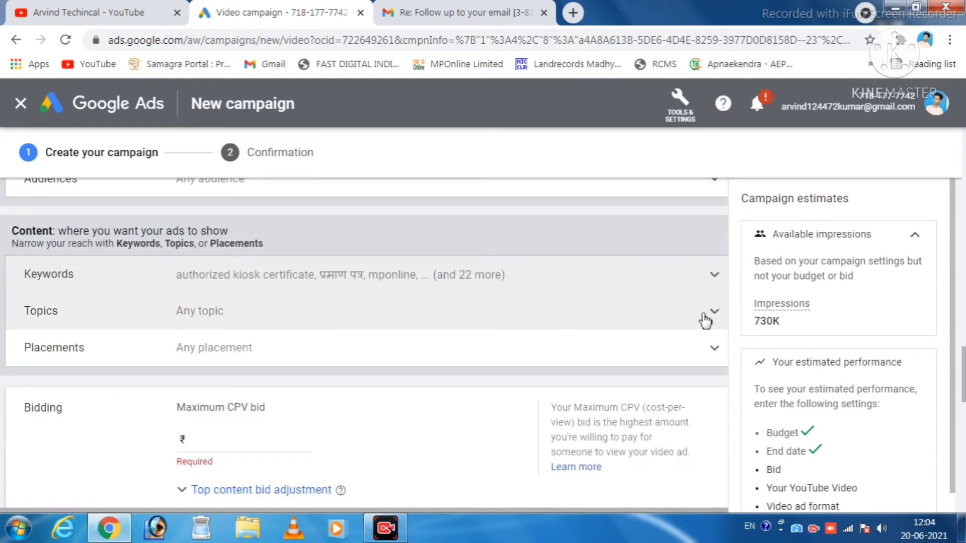
Expand the Topics section and look through the whole list of available topics.
{"action": "left_click", "coordinate": [715, 312]}
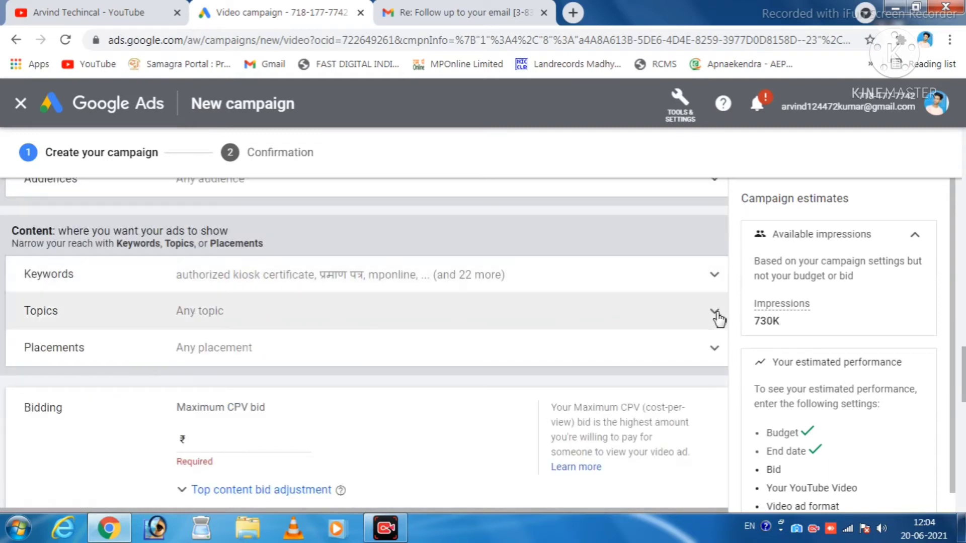
{"action": "scroll", "coordinate": [147, 405], "scroll_direction": "down", "scroll_amount": 2}
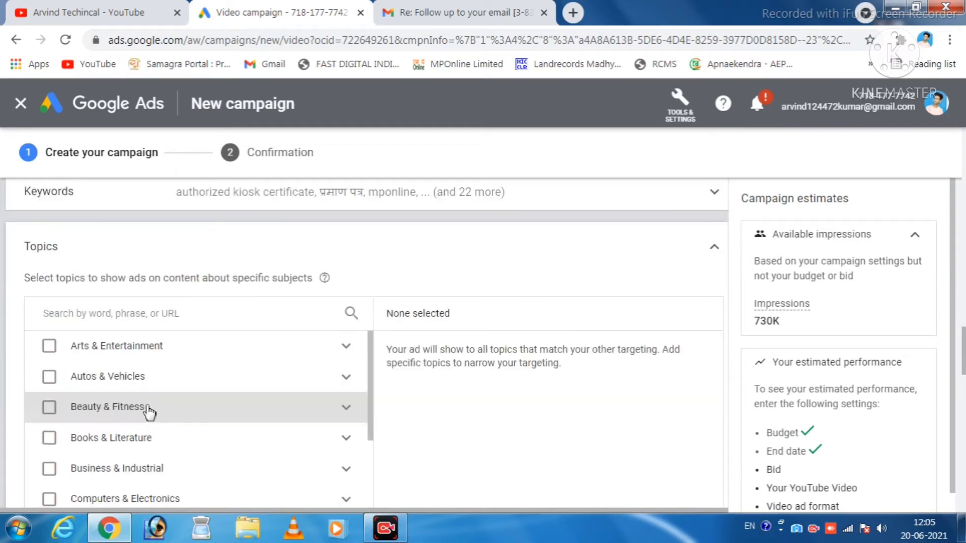
{"action": "scroll", "coordinate": [246, 402], "scroll_direction": "down", "scroll_amount": 3}
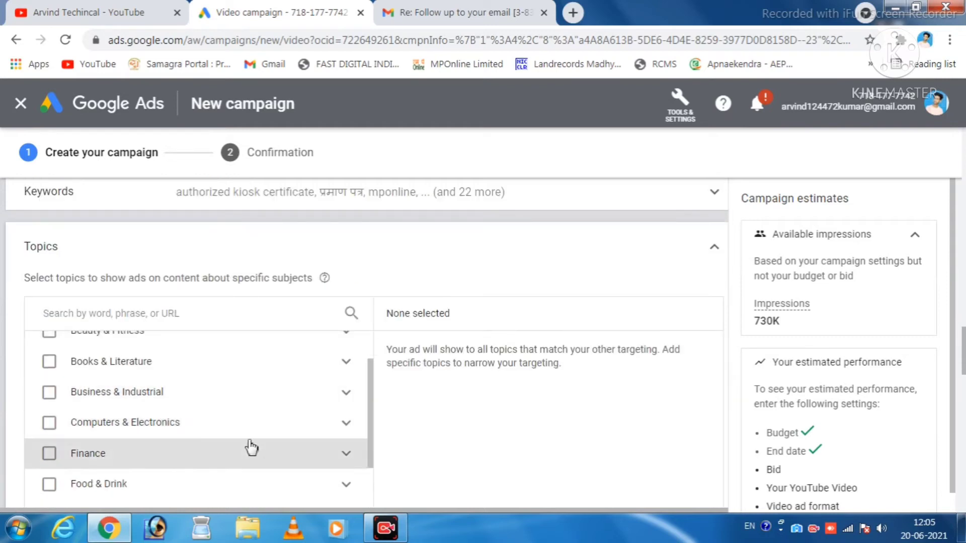
{"action": "scroll", "coordinate": [253, 438], "scroll_direction": "down", "scroll_amount": 3}
{"action": "scroll", "coordinate": [255, 439], "scroll_direction": "down", "scroll_amount": 7}
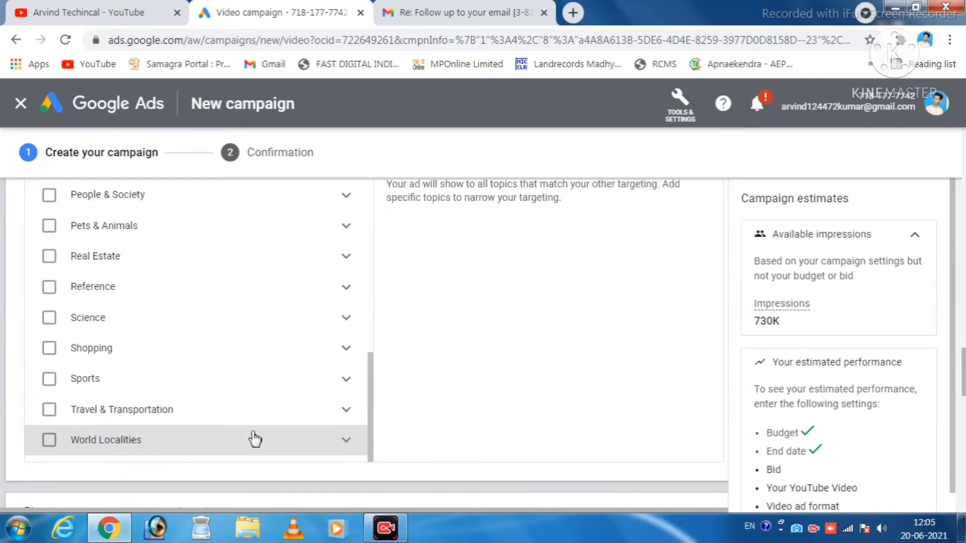
{"action": "scroll", "coordinate": [251, 438], "scroll_direction": "down", "scroll_amount": 2}
{"action": "scroll", "coordinate": [255, 437], "scroll_direction": "up", "scroll_amount": 7}
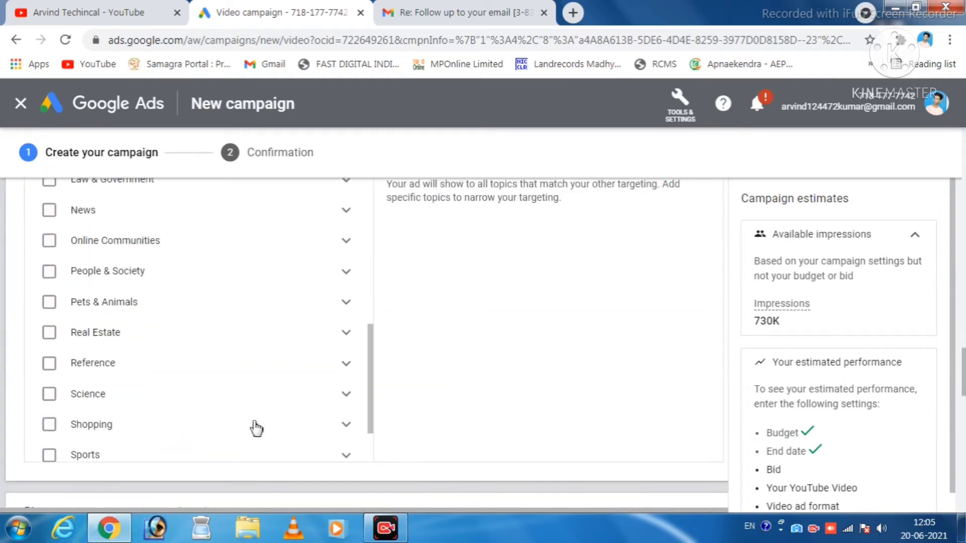
{"action": "scroll", "coordinate": [255, 388], "scroll_direction": "up", "scroll_amount": 5}
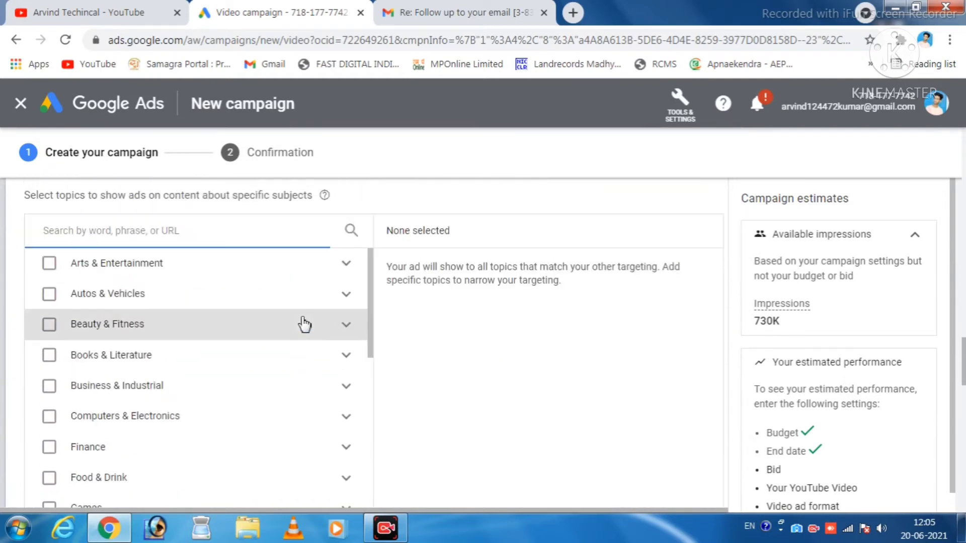
Select the topics Science and Computers & Electronics for the ad group's content targeting.
{"action": "scroll", "coordinate": [169, 448], "scroll_direction": "down", "scroll_amount": 5}
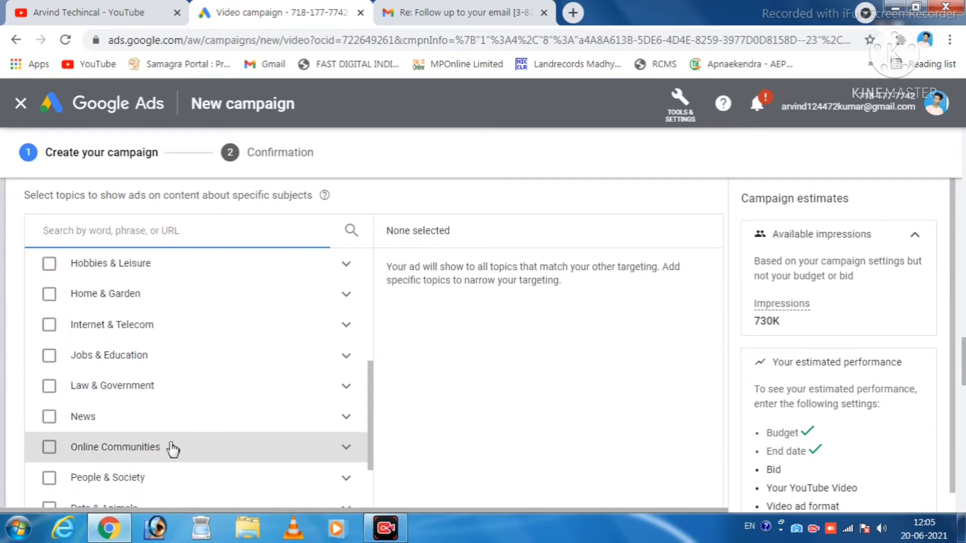
{"action": "scroll", "coordinate": [170, 447], "scroll_direction": "down", "scroll_amount": 4}
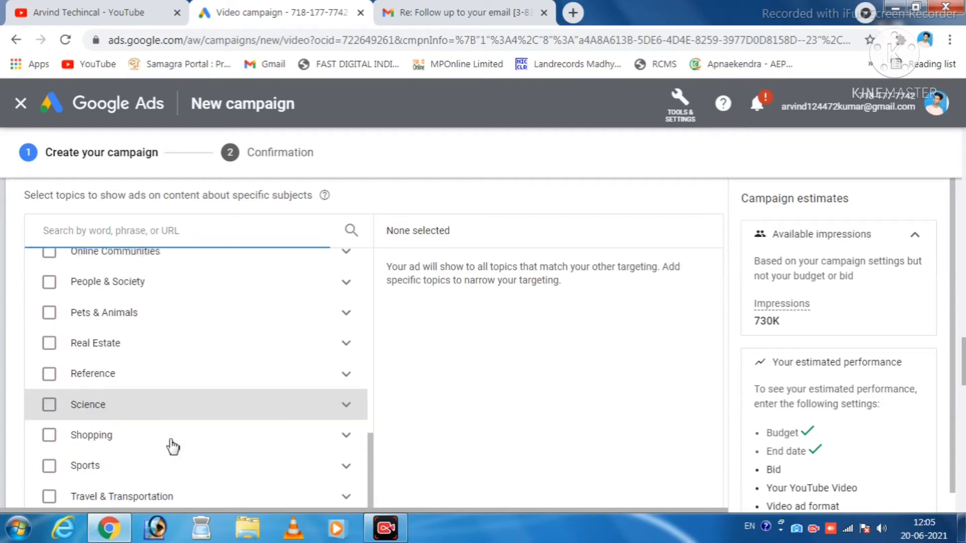
{"action": "left_click", "coordinate": [50, 400]}
{"action": "scroll", "coordinate": [286, 345], "scroll_direction": "down", "scroll_amount": 2}
{"action": "scroll", "coordinate": [288, 346], "scroll_direction": "up", "scroll_amount": 2}
{"action": "scroll", "coordinate": [288, 347], "scroll_direction": "up", "scroll_amount": 1}
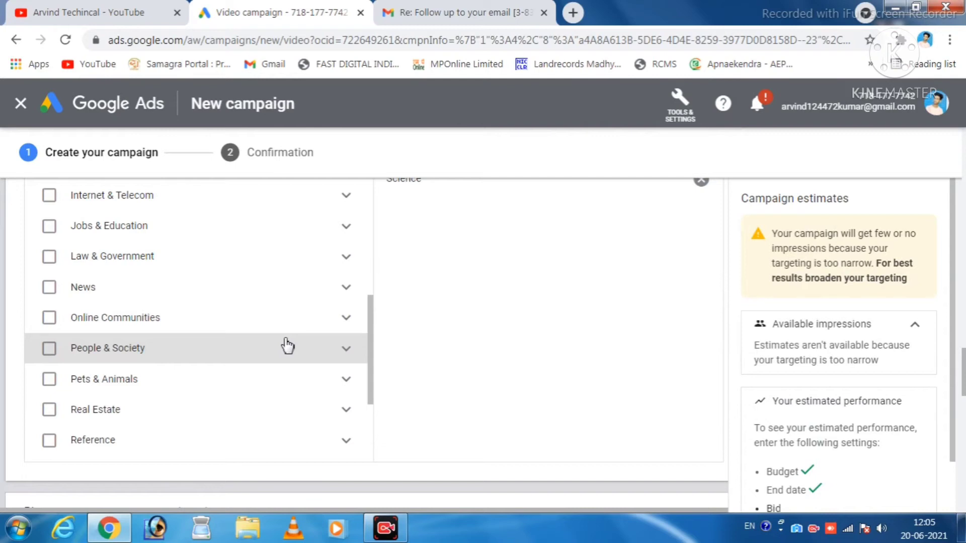
{"action": "scroll", "coordinate": [97, 335], "scroll_direction": "up", "scroll_amount": 5}
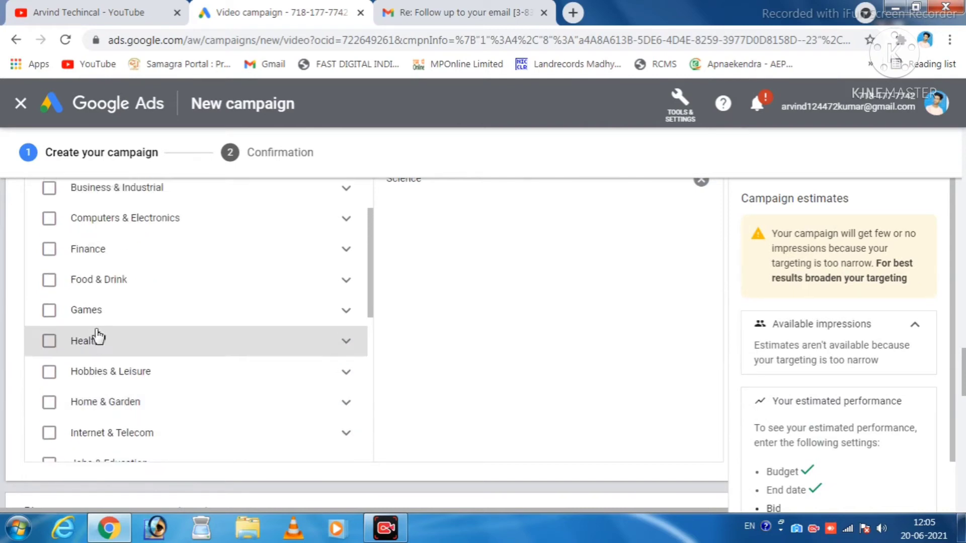
{"action": "scroll", "coordinate": [97, 335], "scroll_direction": "up", "scroll_amount": 5}
{"action": "scroll", "coordinate": [92, 430], "scroll_direction": "down", "scroll_amount": 2}
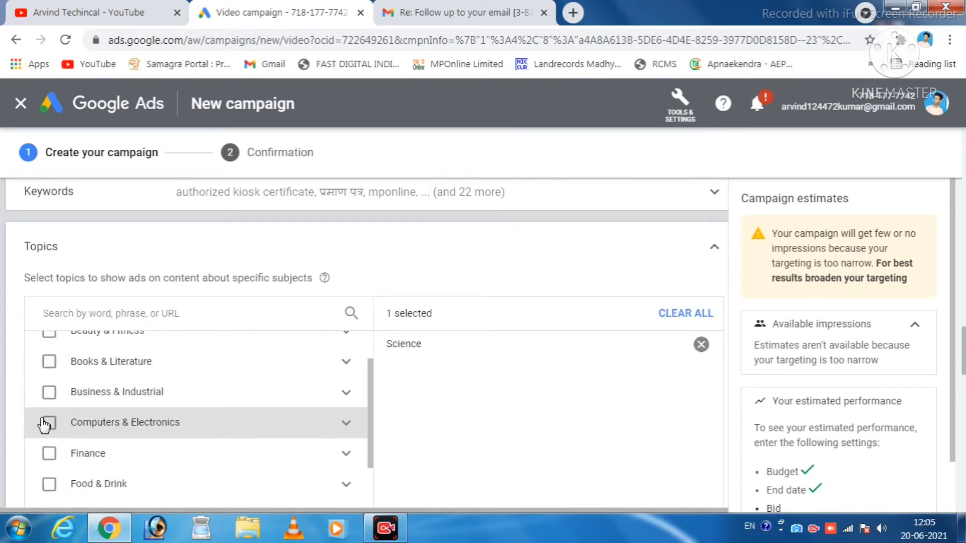
{"action": "left_click", "coordinate": [54, 432]}
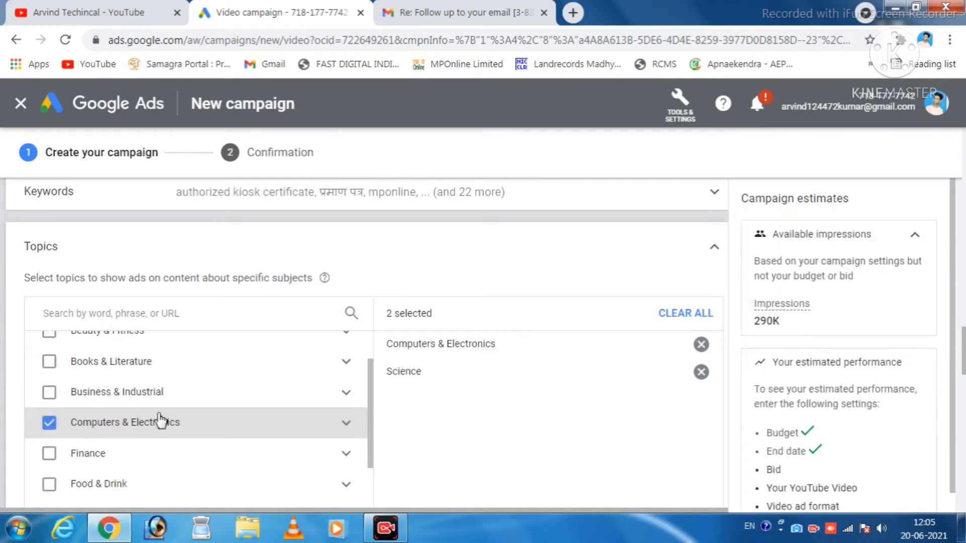
Deselect the Science and Computers & Electronics topics, then collapse the Topics section.
{"action": "scroll", "coordinate": [160, 420], "scroll_direction": "down", "scroll_amount": 8}
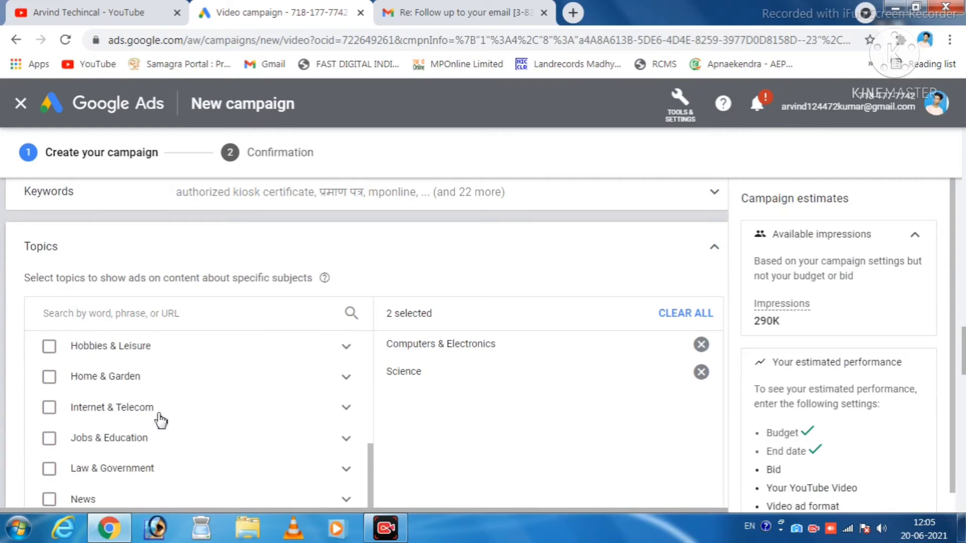
{"action": "left_click", "coordinate": [46, 408]}
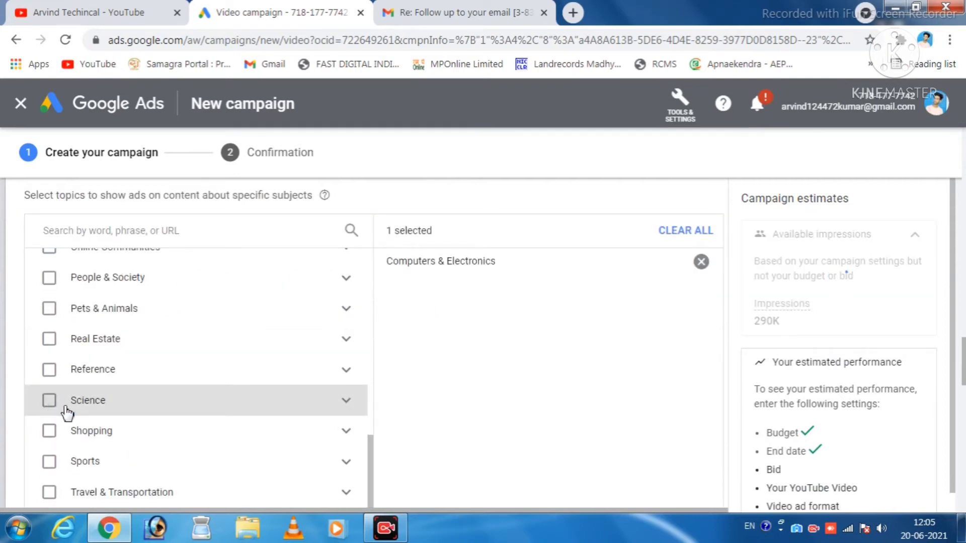
{"action": "scroll", "coordinate": [66, 408], "scroll_direction": "up", "scroll_amount": 10}
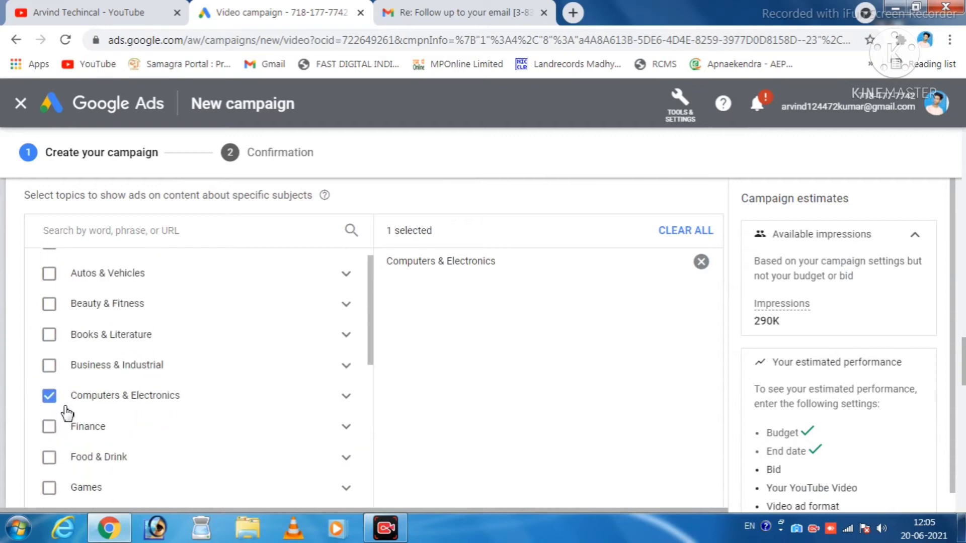
{"action": "left_click", "coordinate": [52, 418]}
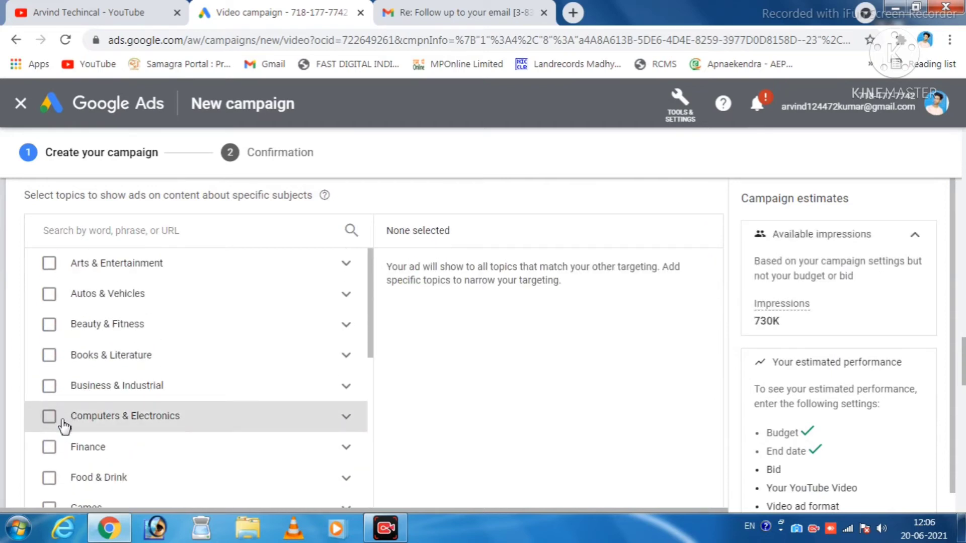
{"action": "scroll", "coordinate": [276, 409], "scroll_direction": "up", "scroll_amount": 2}
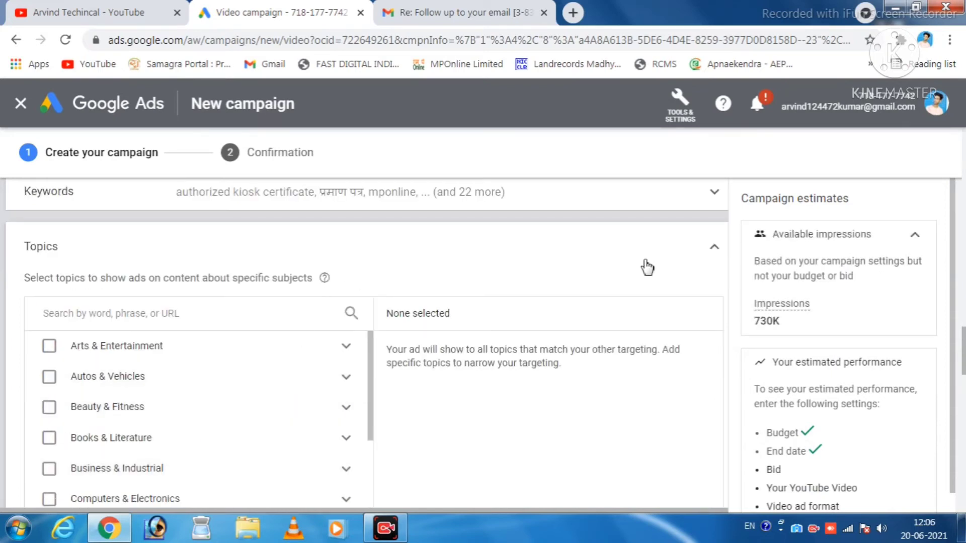
{"action": "left_click", "coordinate": [715, 247]}
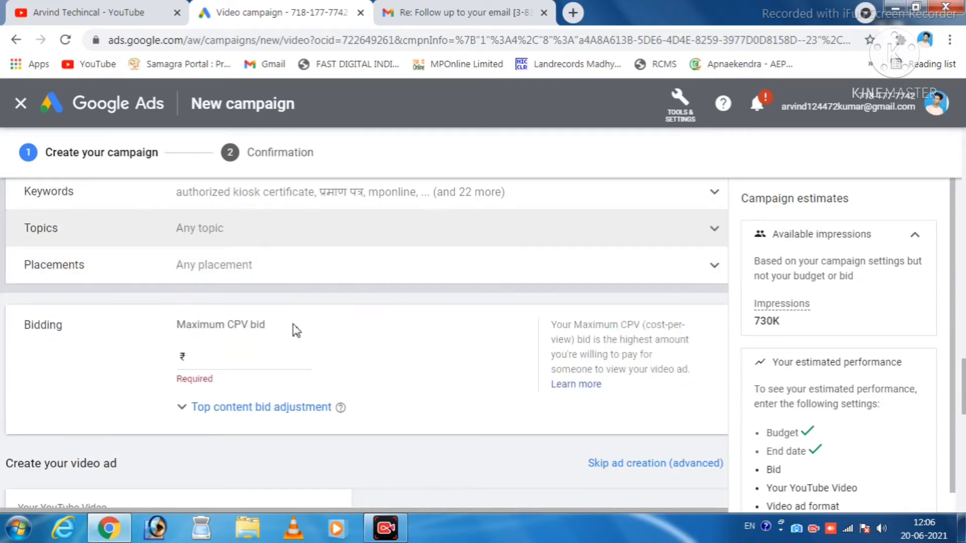
Set the maximum CPV bid to ₹0.20 and expand the top content bid adjustment.
{"action": "left_click", "coordinate": [245, 354]}
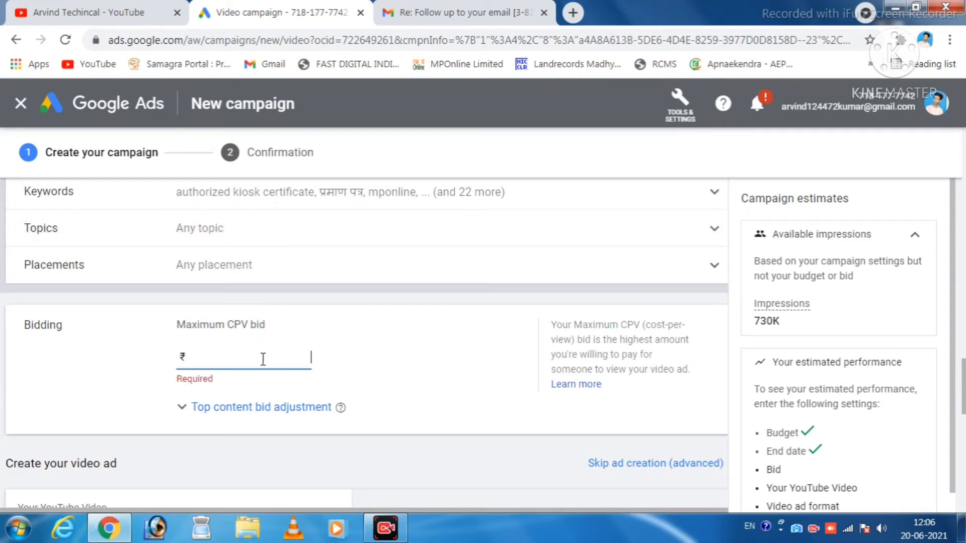
{"action": "type", "text": "2.00"}
{"action": "type", "text": "20"}
{"action": "scroll", "coordinate": [312, 356], "scroll_direction": "down", "scroll_amount": 2}
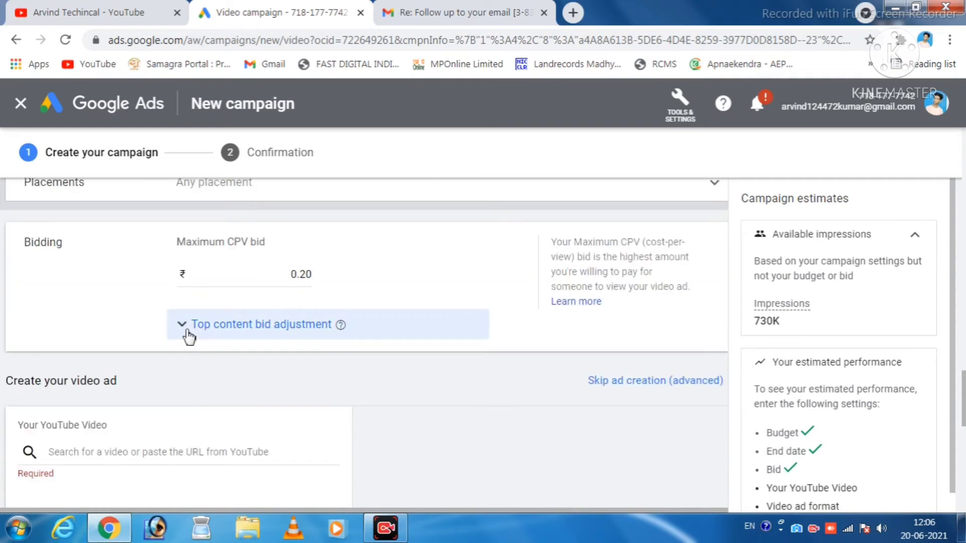
{"action": "left_click", "coordinate": [187, 327]}
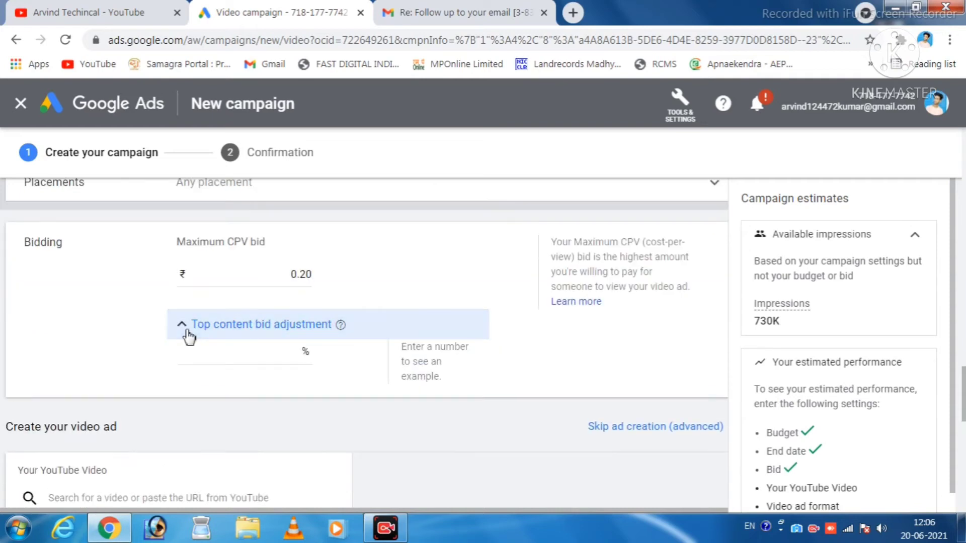
Raise the maximum CPV bid to ₹0.30.
{"action": "left_click", "coordinate": [306, 276]}
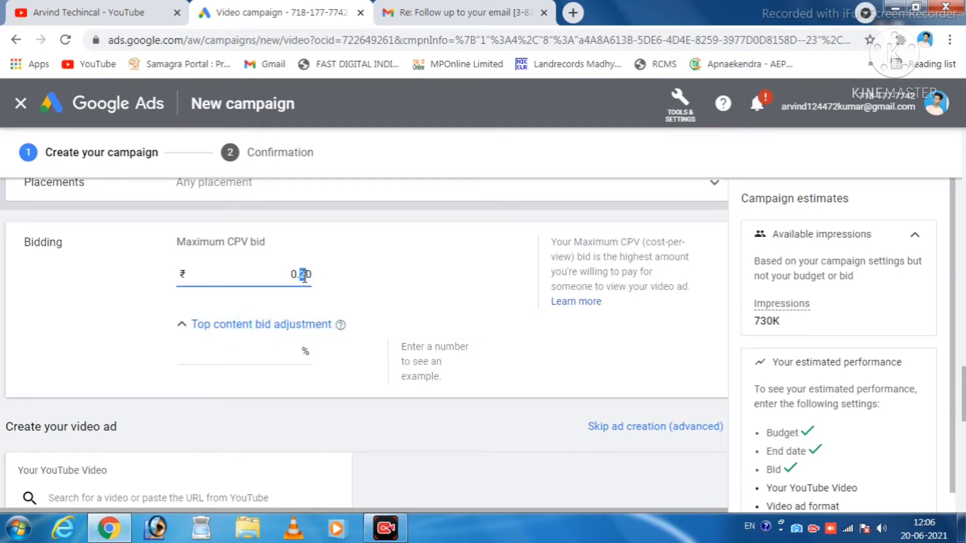
{"action": "scroll", "coordinate": [294, 269], "scroll_direction": "down", "scroll_amount": 4}
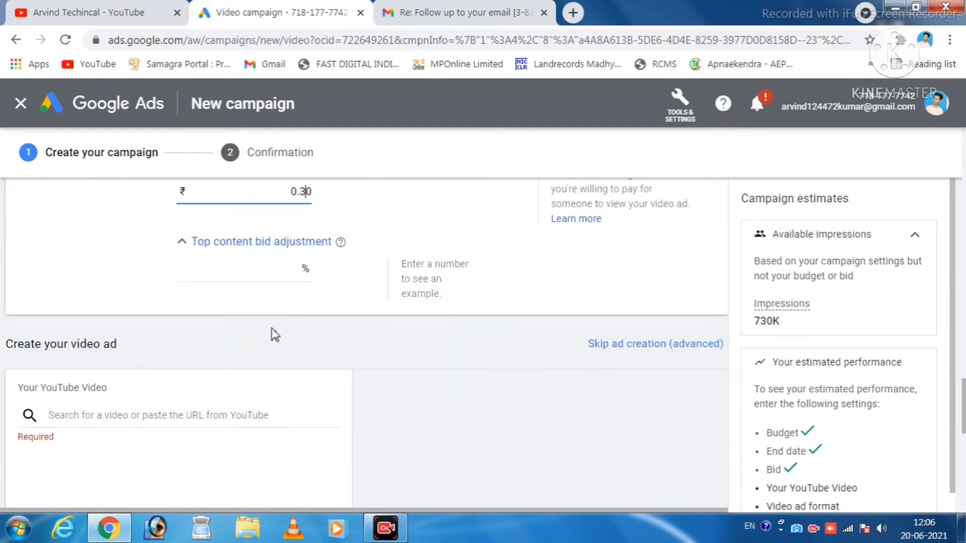
{"action": "scroll", "coordinate": [448, 355], "scroll_direction": "down", "scroll_amount": 5}
{"action": "scroll", "coordinate": [438, 360], "scroll_direction": "up", "scroll_amount": 7}
{"action": "scroll", "coordinate": [383, 338], "scroll_direction": "up", "scroll_amount": 2}
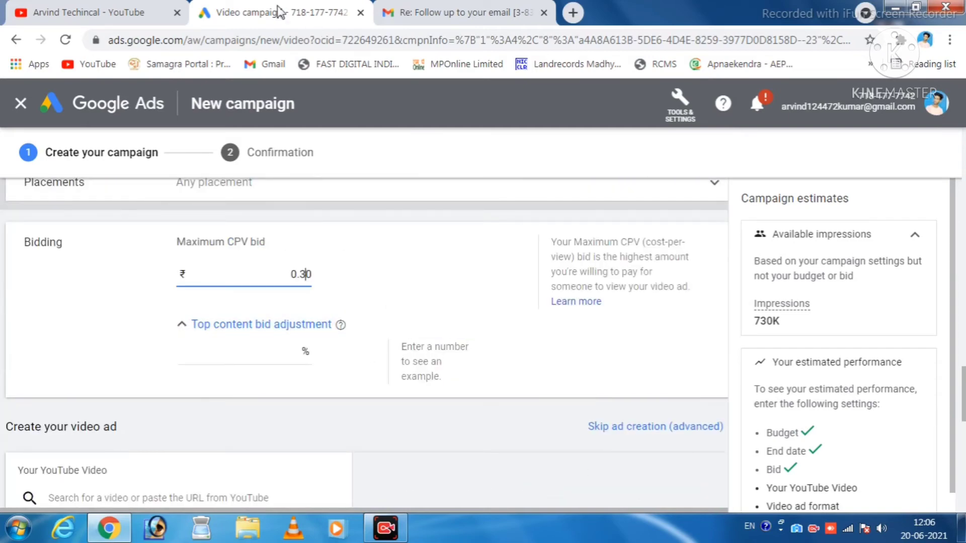
Switch to the YouTube channel page and copy the link of the Mponline Kiosk Certificate video.
{"action": "left_click", "coordinate": [90, 13]}
{"action": "scroll", "coordinate": [233, 381], "scroll_direction": "down", "scroll_amount": 5}
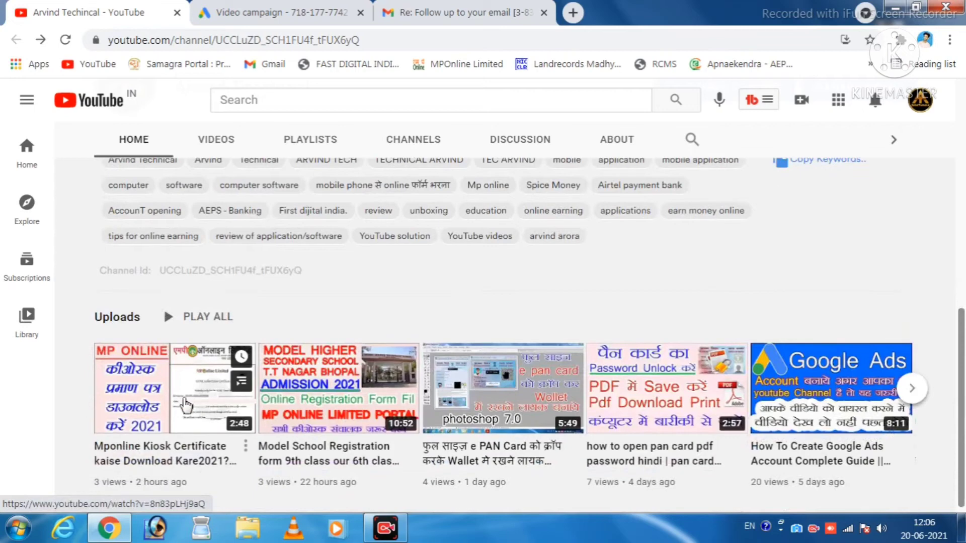
{"action": "right_click", "coordinate": [184, 400]}
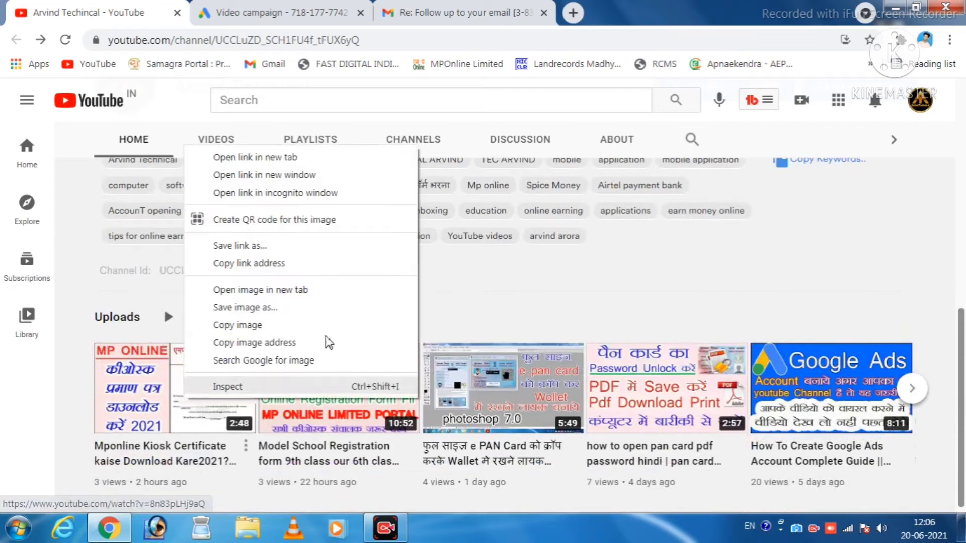
{"action": "left_click", "coordinate": [246, 266]}
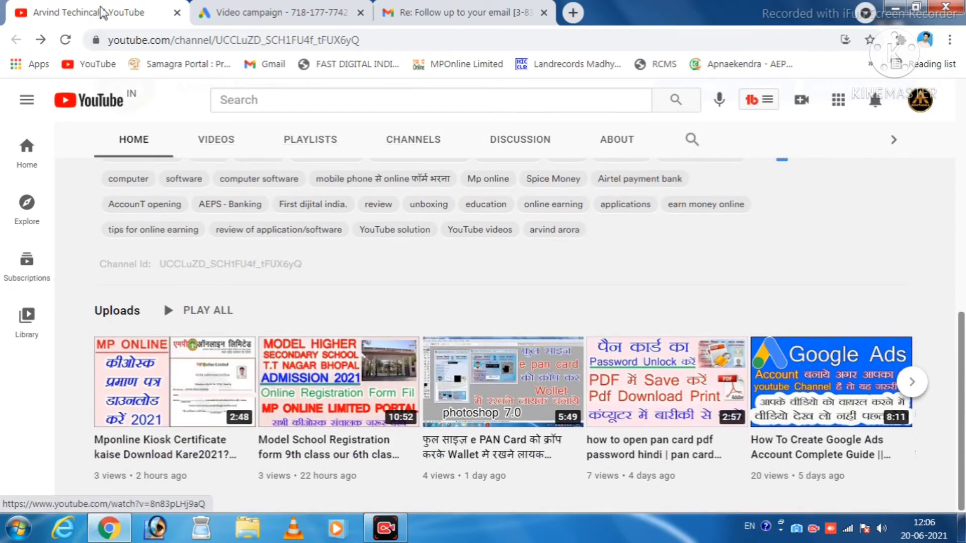
Return to the Google Ads campaign and add the copied link's video as the YouTube video for the ad.
{"action": "left_click", "coordinate": [211, 12]}
{"action": "scroll", "coordinate": [168, 451], "scroll_direction": "down", "scroll_amount": 2}
{"action": "left_click", "coordinate": [156, 332]}
{"action": "right_click", "coordinate": [156, 332]}
{"action": "left_click", "coordinate": [201, 210]}
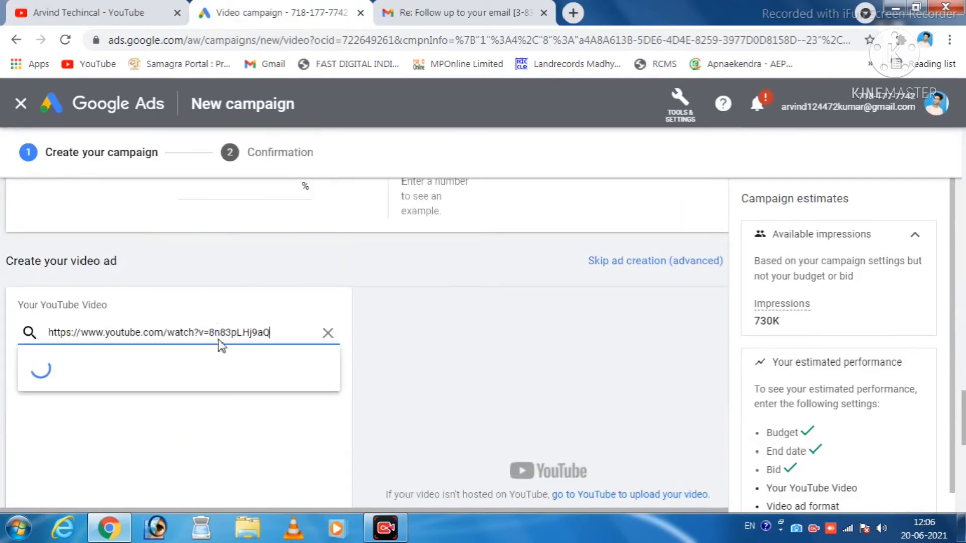
{"action": "left_click", "coordinate": [234, 353]}
Choose the skippable in-stream ad format for the video ad and preview it on desktop.
{"action": "scroll", "coordinate": [234, 353], "scroll_direction": "up", "scroll_amount": 2}
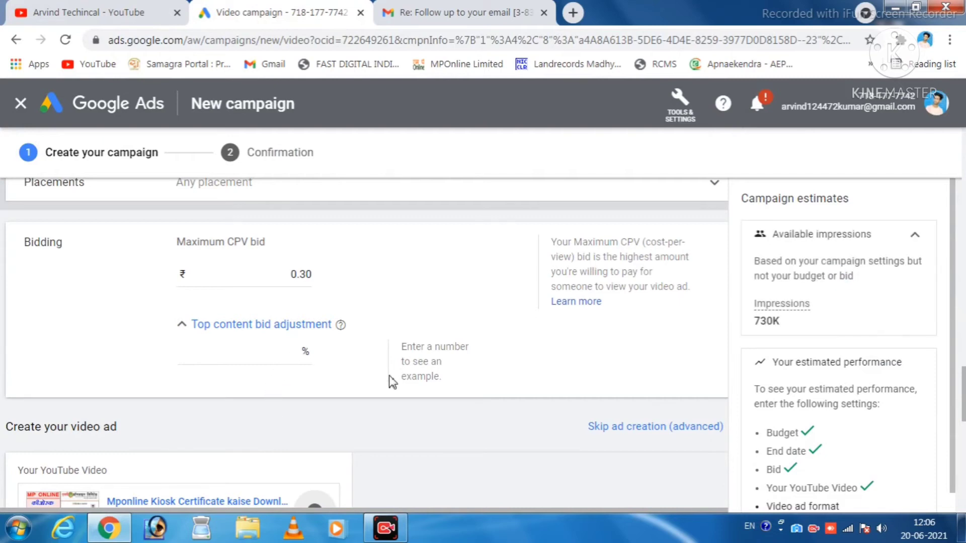
{"action": "scroll", "coordinate": [392, 382], "scroll_direction": "up", "scroll_amount": 2}
{"action": "scroll", "coordinate": [392, 382], "scroll_direction": "up", "scroll_amount": 2}
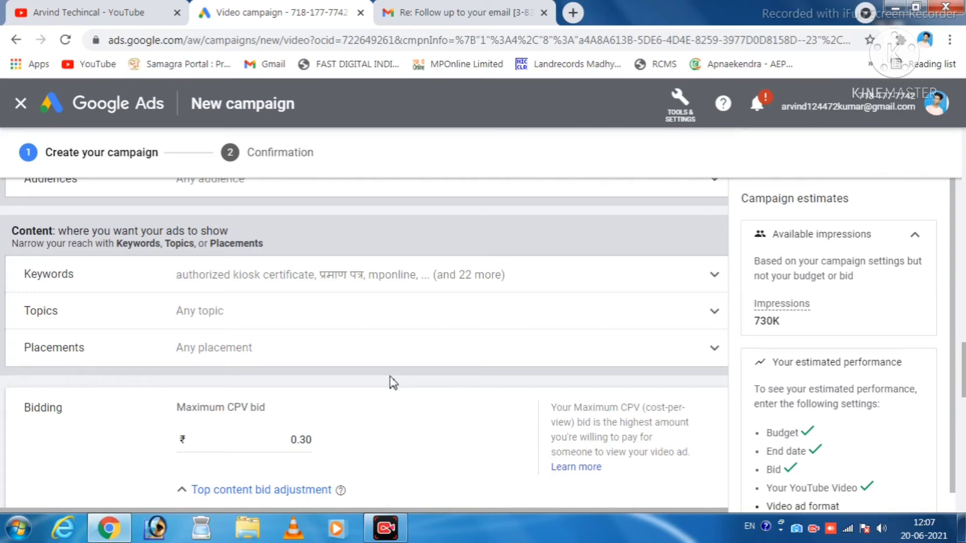
{"action": "scroll", "coordinate": [393, 383], "scroll_direction": "up", "scroll_amount": 2}
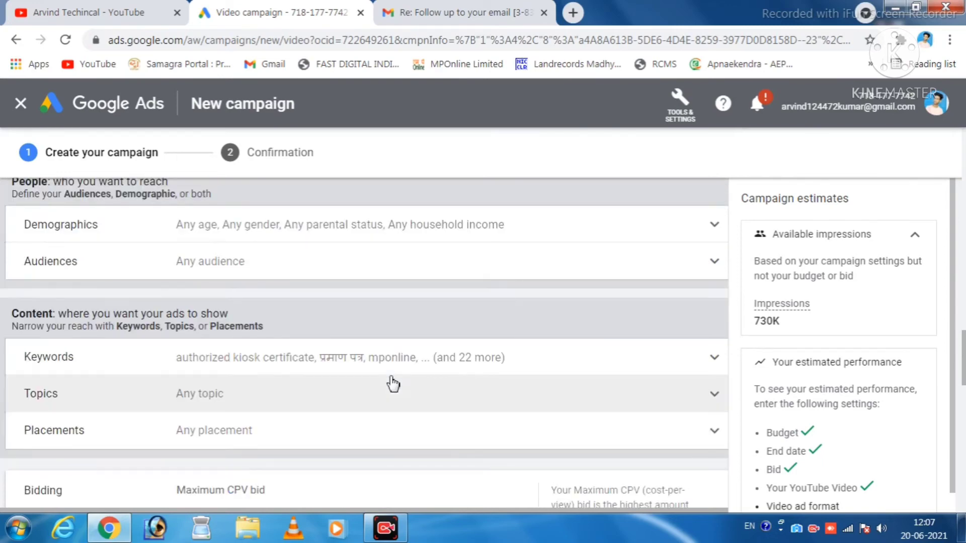
{"action": "scroll", "coordinate": [393, 384], "scroll_direction": "up", "scroll_amount": 2}
{"action": "scroll", "coordinate": [393, 384], "scroll_direction": "down", "scroll_amount": 14}
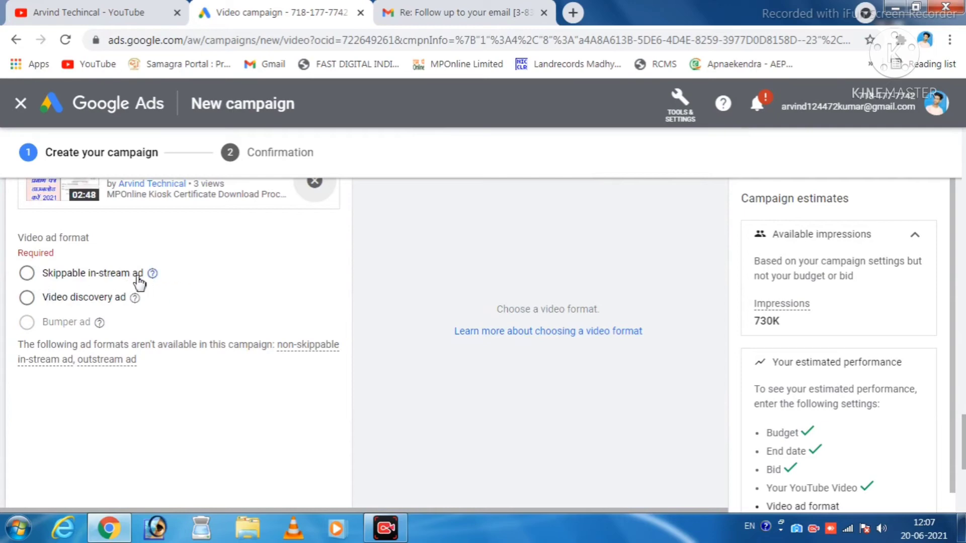
{"action": "left_click", "coordinate": [42, 277]}
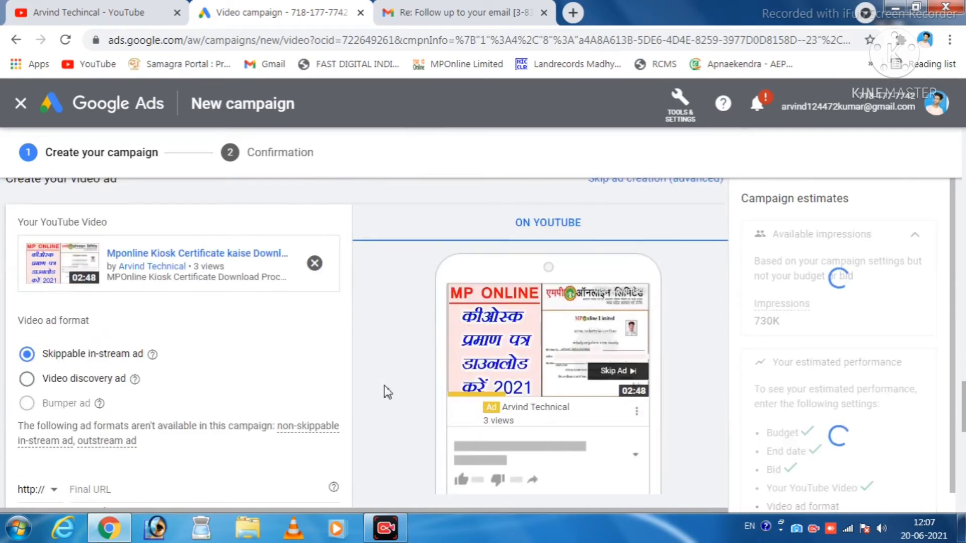
{"action": "scroll", "coordinate": [551, 402], "scroll_direction": "down", "scroll_amount": 2}
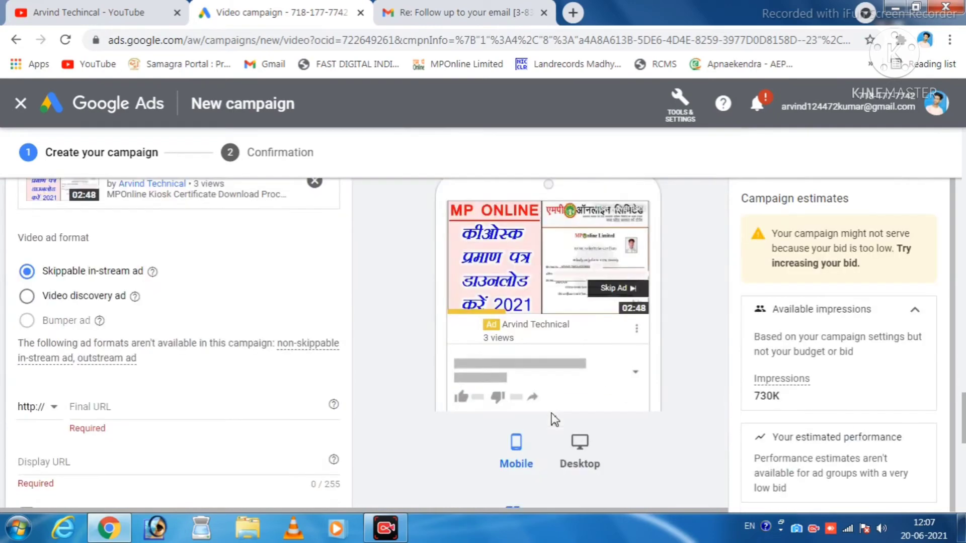
{"action": "left_click", "coordinate": [576, 464]}
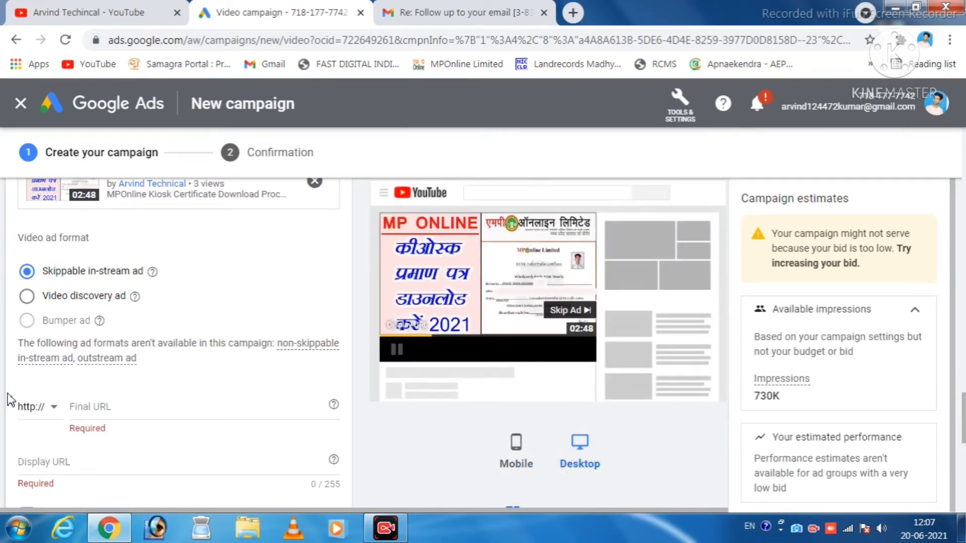
Set the video ad format to Video discovery ad and preview it on mobile and desktop.
{"action": "left_click", "coordinate": [32, 302]}
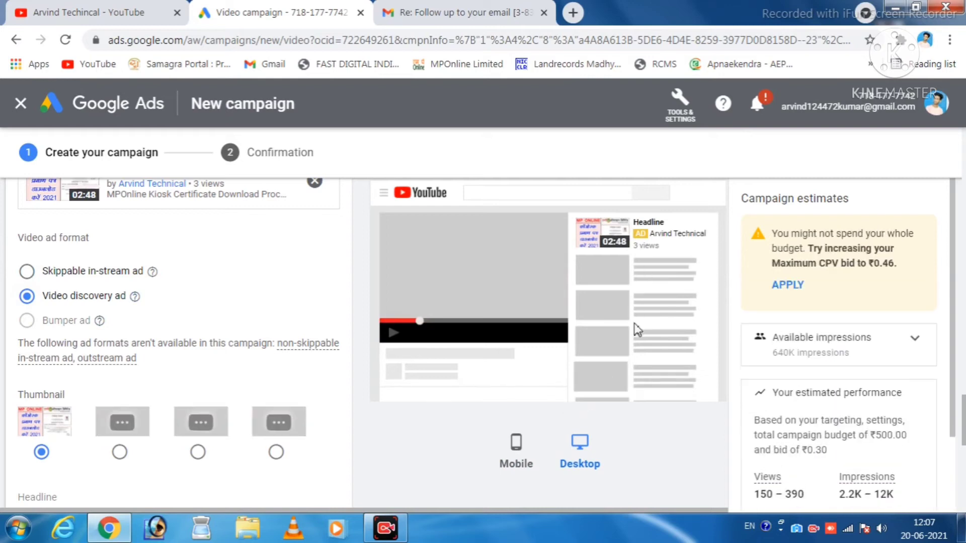
{"action": "left_click", "coordinate": [514, 460]}
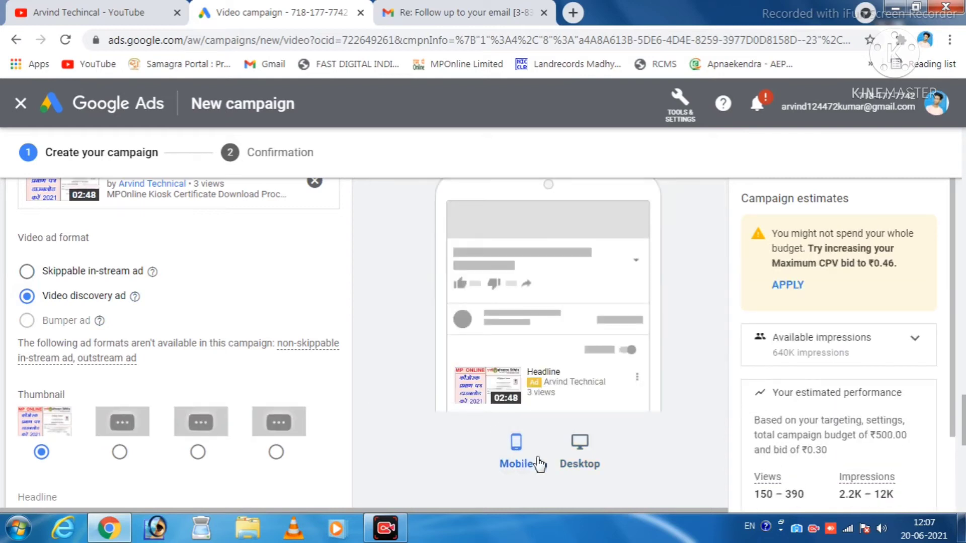
{"action": "left_click", "coordinate": [582, 463]}
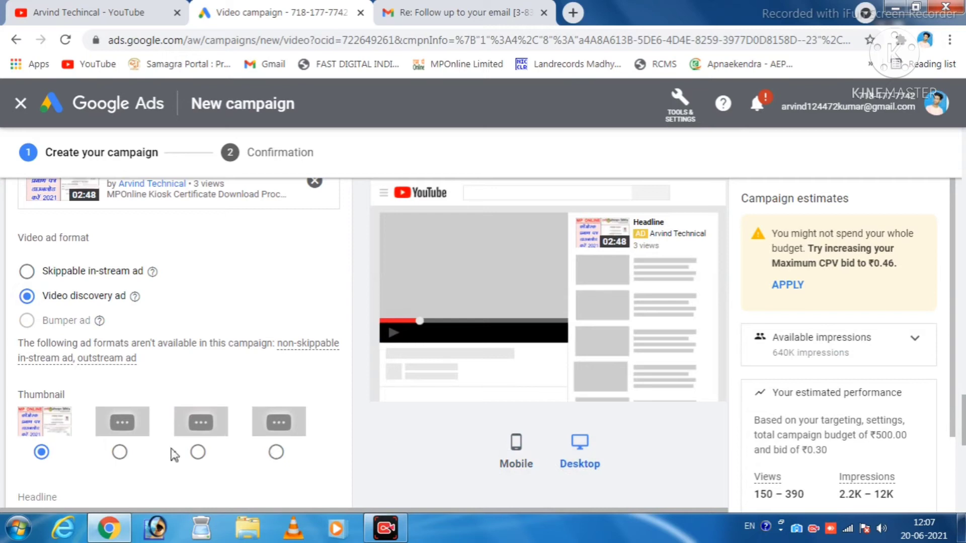
{"action": "scroll", "coordinate": [174, 454], "scroll_direction": "down", "scroll_amount": 3}
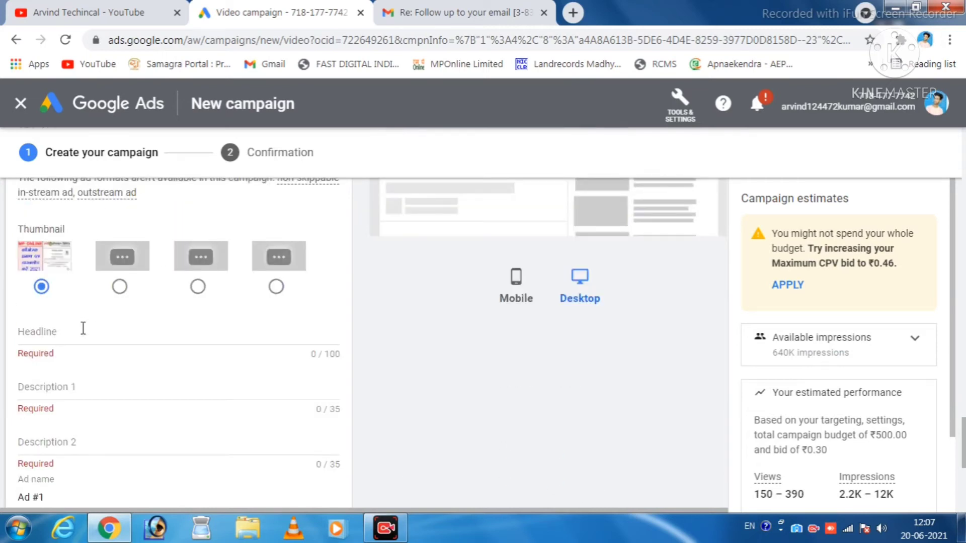
{"action": "scroll", "coordinate": [361, 407], "scroll_direction": "up", "scroll_amount": 10}
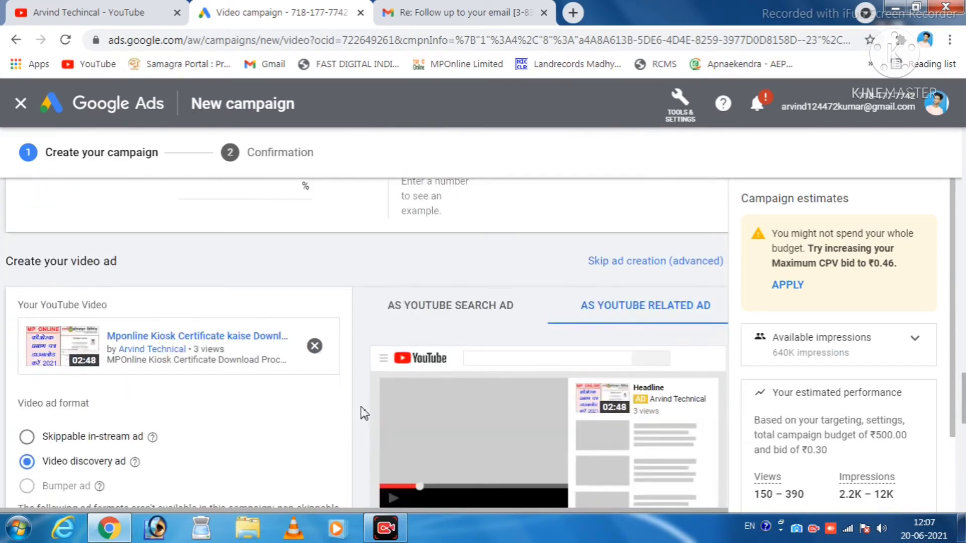
{"action": "scroll", "coordinate": [361, 406], "scroll_direction": "down", "scroll_amount": 5}
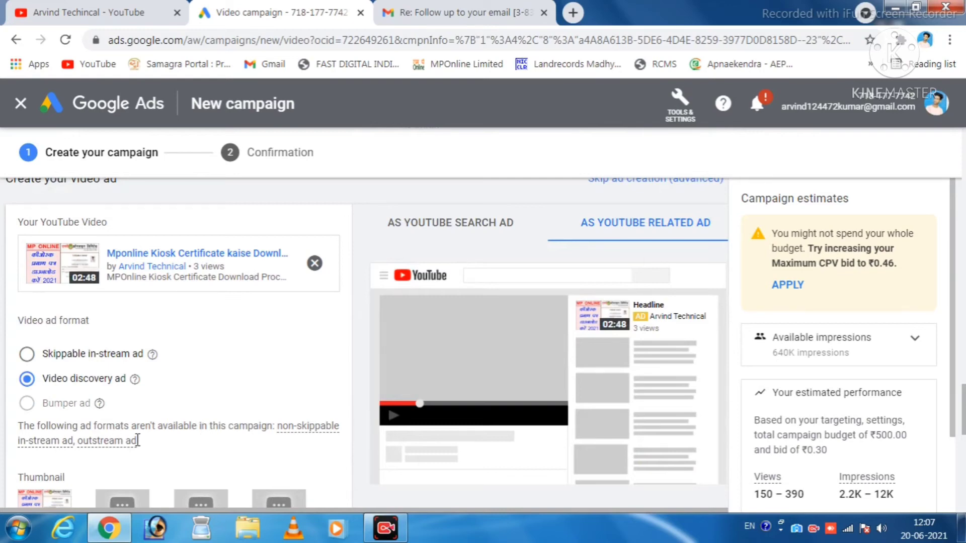
Open the promoted video's YouTube page and copy "Mponline Kiosk Certificate kaise Download" from its title.
{"action": "scroll", "coordinate": [125, 442], "scroll_direction": "down", "scroll_amount": 3}
{"action": "left_click", "coordinate": [94, 435]}
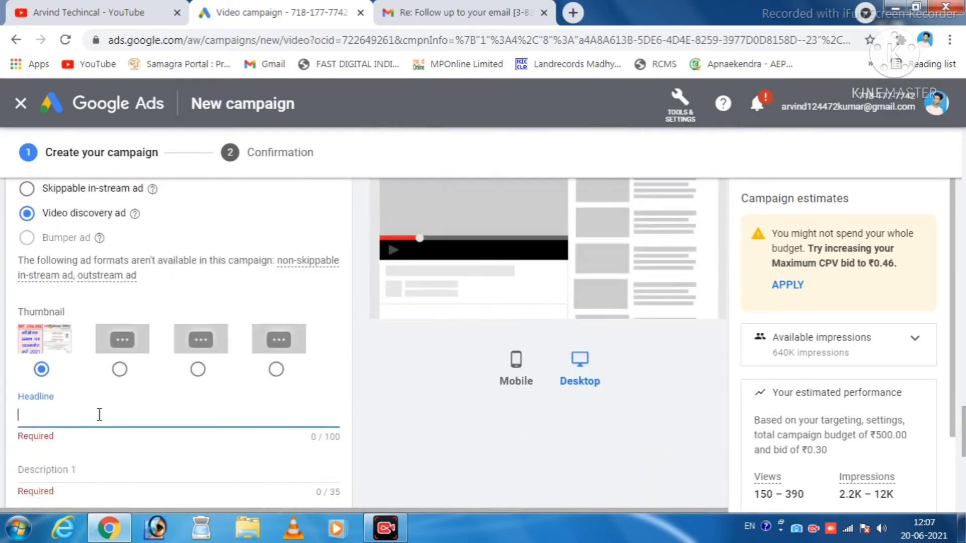
{"action": "left_click", "coordinate": [111, 12]}
{"action": "left_click", "coordinate": [194, 396]}
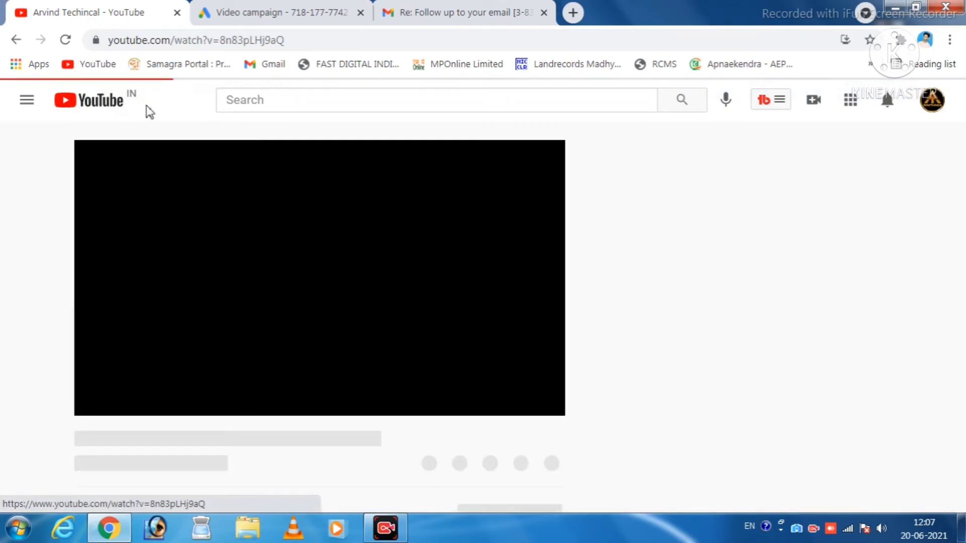
{"action": "left_click", "coordinate": [103, 405]}
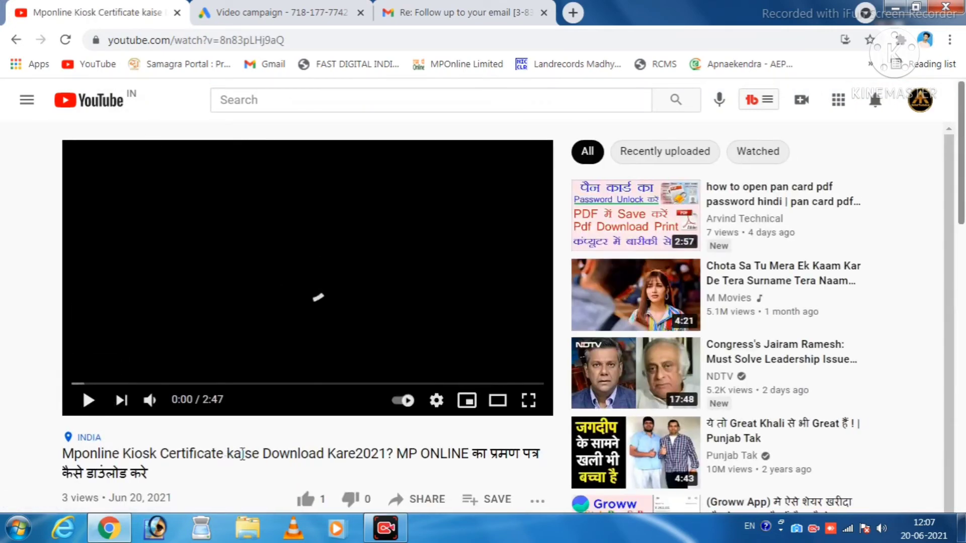
{"action": "left_click_drag", "start_coordinate": [330, 454], "coordinate": [70, 454]}
{"action": "right_click", "coordinate": [140, 450]}
{"action": "left_click", "coordinate": [195, 360]}
Return to the campaign and paste "Mponline Kiosk Certificate kaise Download" as the ad's headline.
{"action": "left_click", "coordinate": [274, 14]}
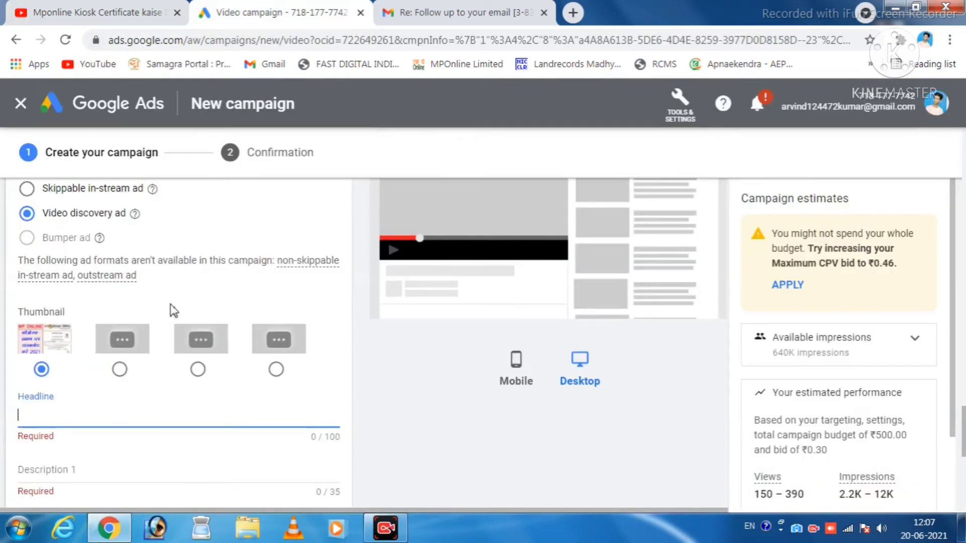
{"action": "left_click", "coordinate": [35, 417]}
{"action": "right_click", "coordinate": [34, 422]}
{"action": "left_click", "coordinate": [108, 298]}
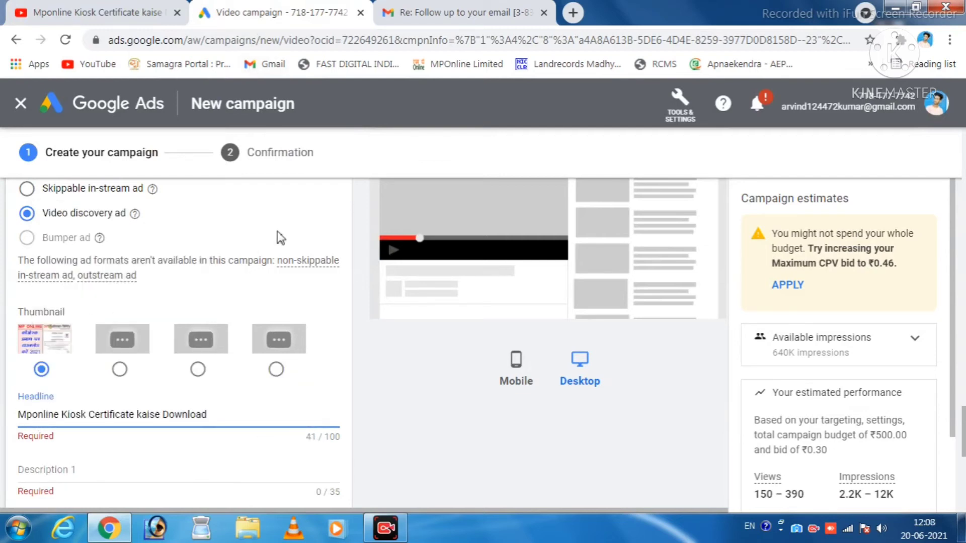
Expand the description on the video's YouTube page and copy its opening text, from "MPOnline Kiosk Certificate" to "Download Kare".
{"action": "left_click", "coordinate": [102, 12]}
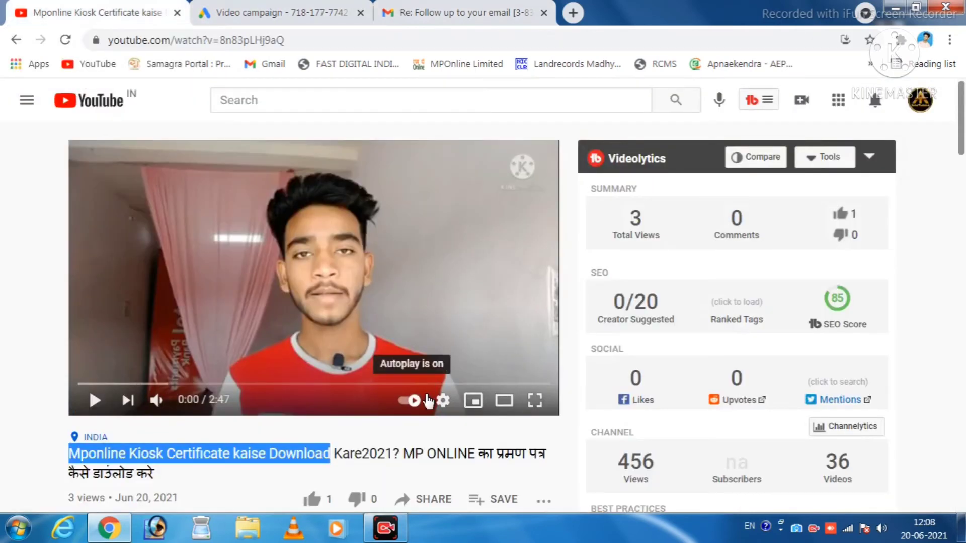
{"action": "scroll", "coordinate": [395, 448], "scroll_direction": "down", "scroll_amount": 3}
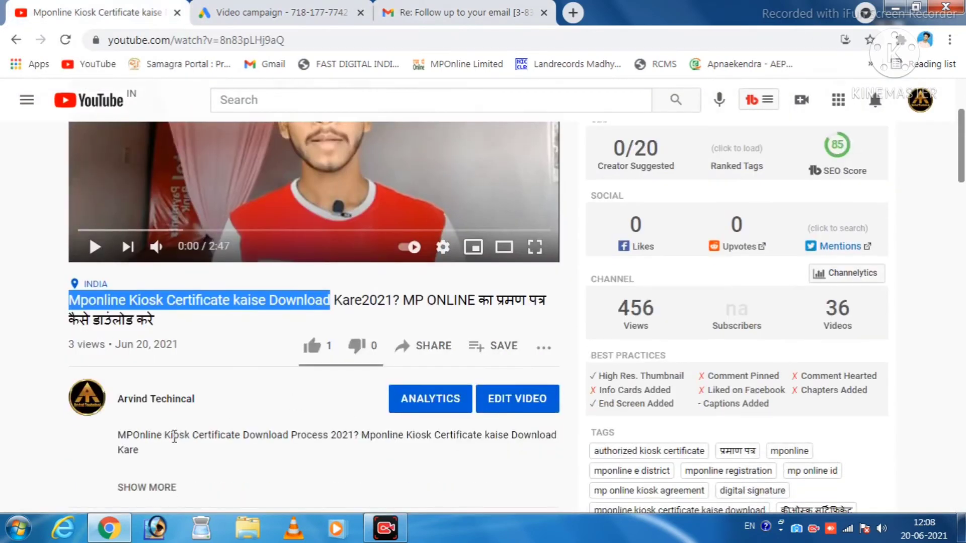
{"action": "left_click", "coordinate": [145, 487]}
{"action": "mouse_move", "coordinate": [133, 451]}
{"action": "left_mouse_down"}
{"action": "mouse_move", "coordinate": [117, 442]}
{"action": "mouse_move", "coordinate": [139, 450]}
{"action": "left_mouse_up"}
{"action": "left_click", "coordinate": [119, 434]}
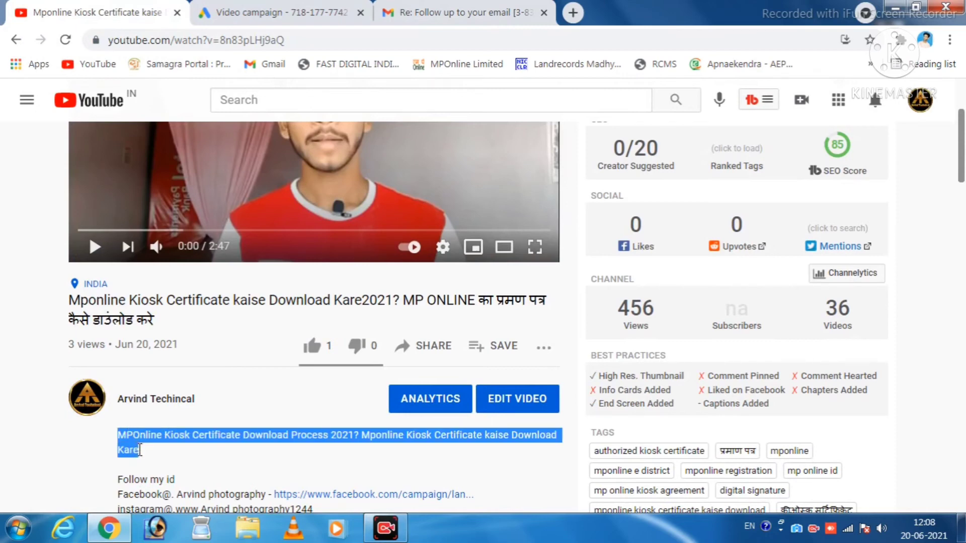
{"action": "right_click", "coordinate": [195, 449]}
{"action": "left_click", "coordinate": [216, 355]}
Paste the copied text into the ad's Description 1 in the campaign and trim it to "MPOnline Kiosk Certificate".
{"action": "left_click", "coordinate": [246, 13]}
{"action": "scroll", "coordinate": [53, 449], "scroll_direction": "down", "scroll_amount": 2}
{"action": "left_click", "coordinate": [78, 385]}
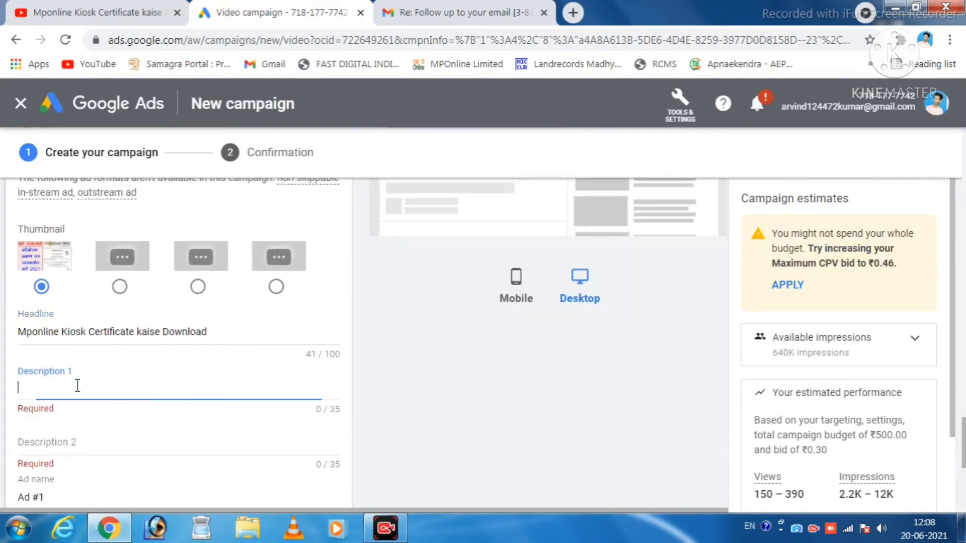
{"action": "right_click", "coordinate": [77, 385]}
{"action": "left_click", "coordinate": [114, 264]}
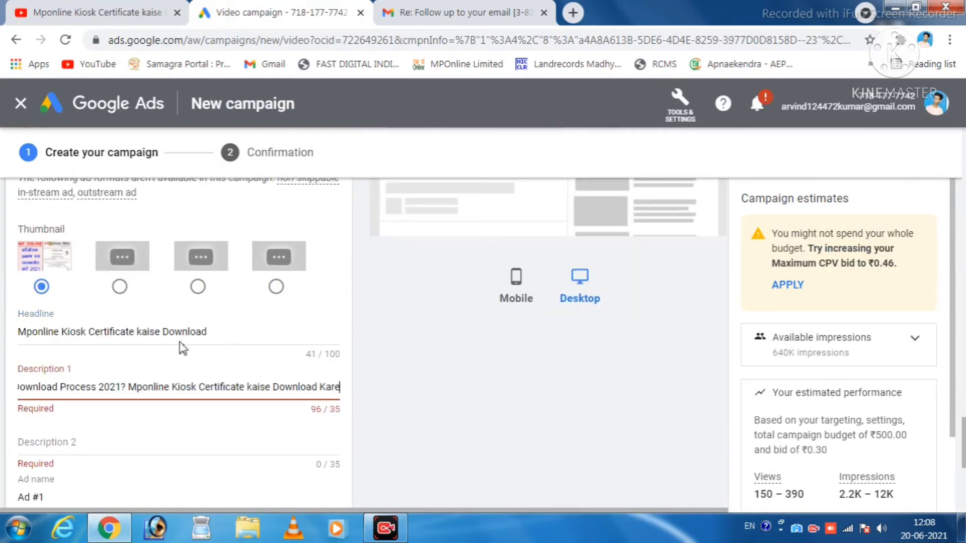
{"action": "left_click_drag", "start_coordinate": [341, 387], "coordinate": [127, 386]}
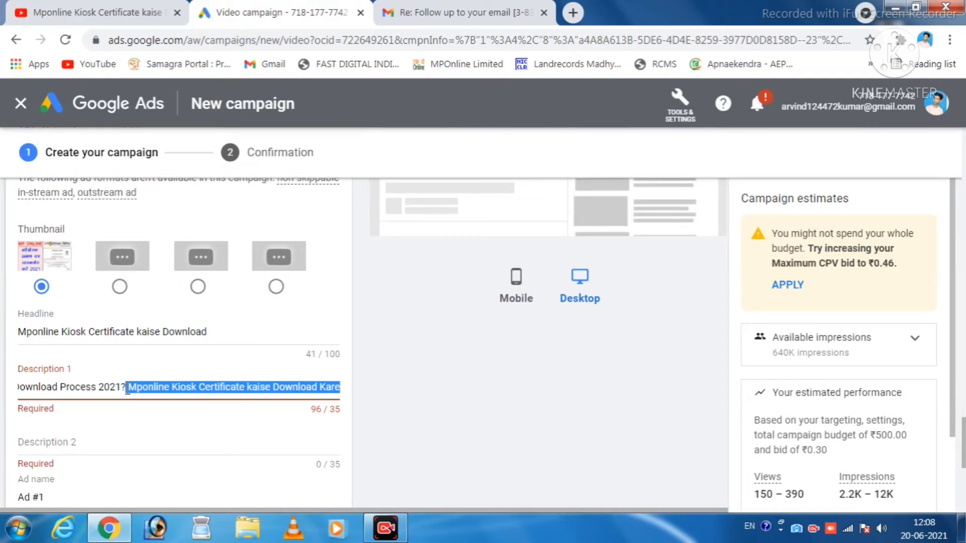
{"action": "key", "text": "BackSpace"}
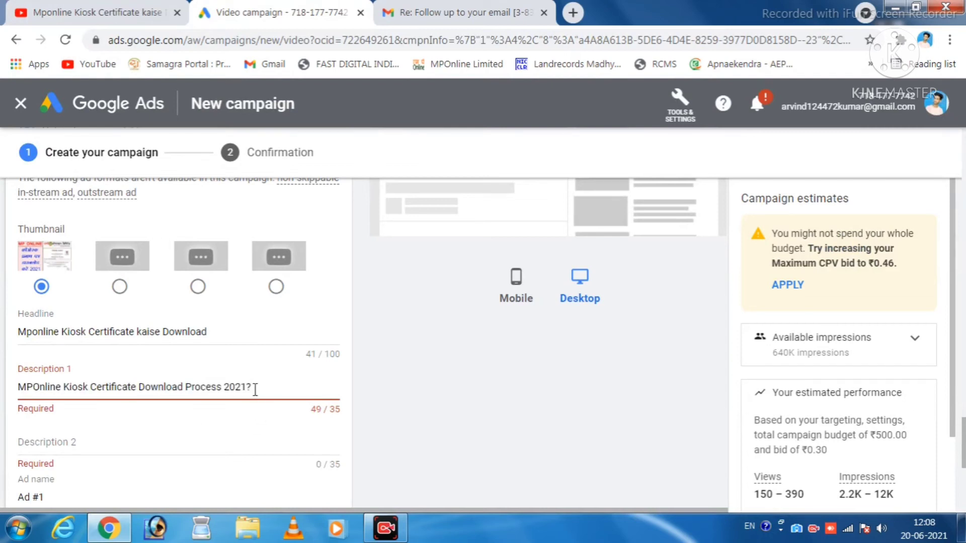
{"action": "left_click_drag", "start_coordinate": [141, 386], "coordinate": [263, 388]}
{"action": "key", "text": "BackSpace"}
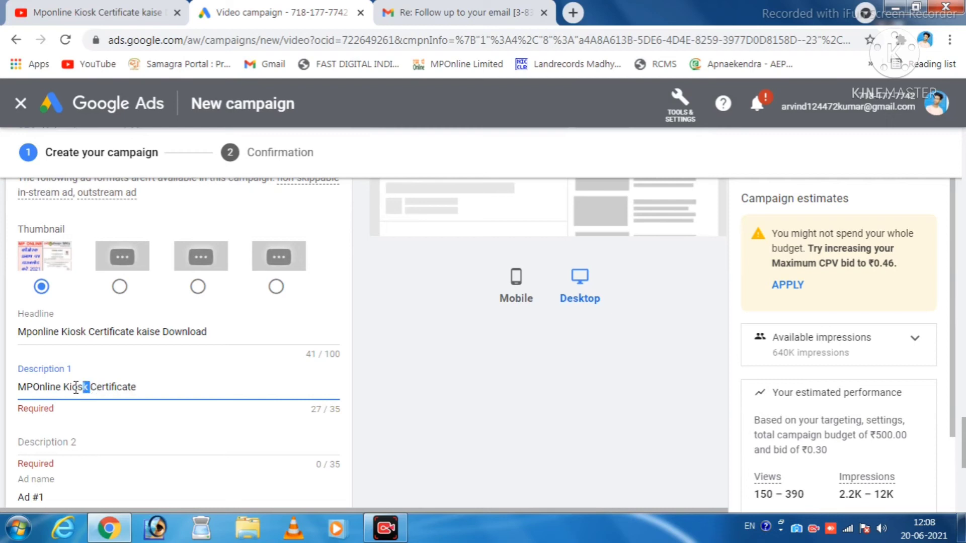
Copy "MPOnline Kiosk" from Description 1 and paste it as the ad's Description 2.
{"action": "left_click_drag", "start_coordinate": [76, 387], "coordinate": [19, 392]}
{"action": "right_click", "coordinate": [32, 392]}
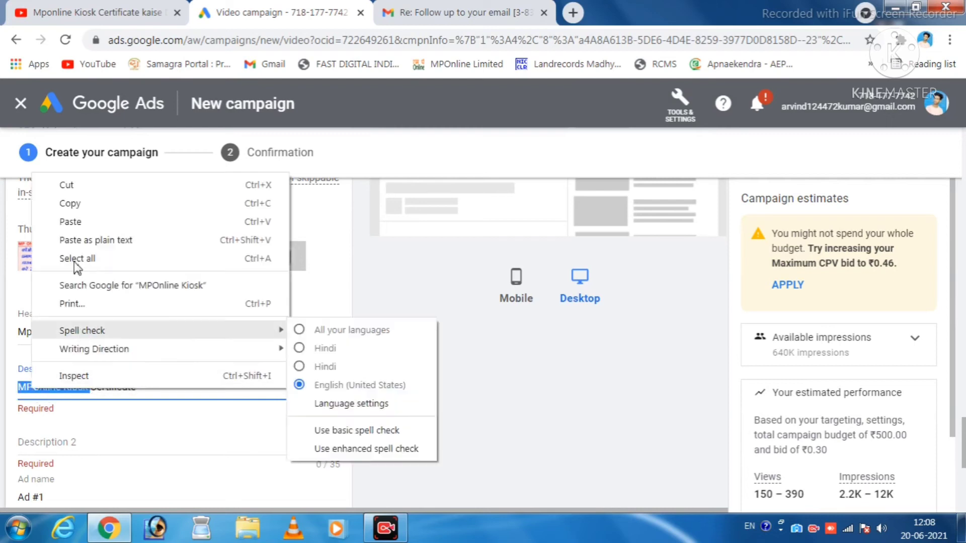
{"action": "left_click", "coordinate": [73, 203]}
{"action": "right_click", "coordinate": [41, 444]}
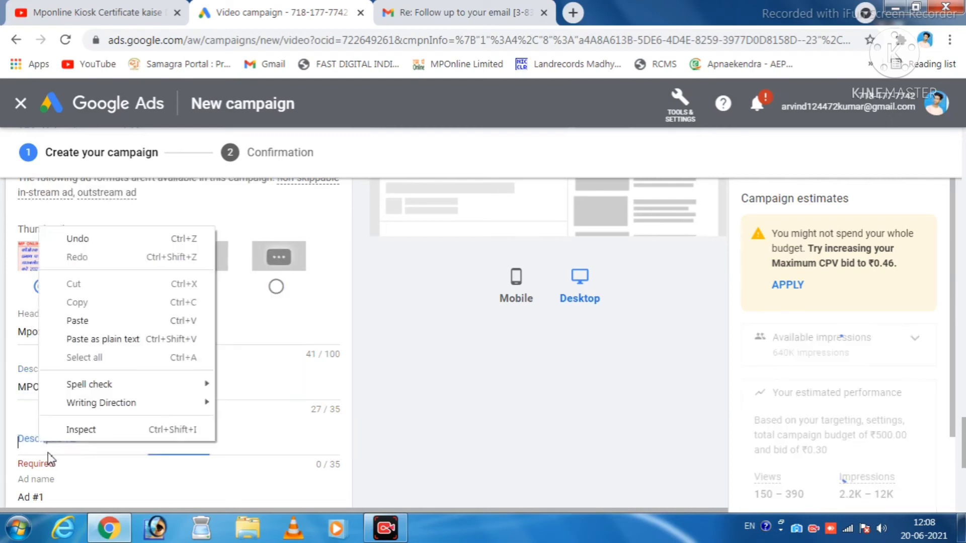
{"action": "left_click", "coordinate": [77, 320]}
{"action": "scroll", "coordinate": [141, 412], "scroll_direction": "down", "scroll_amount": 3}
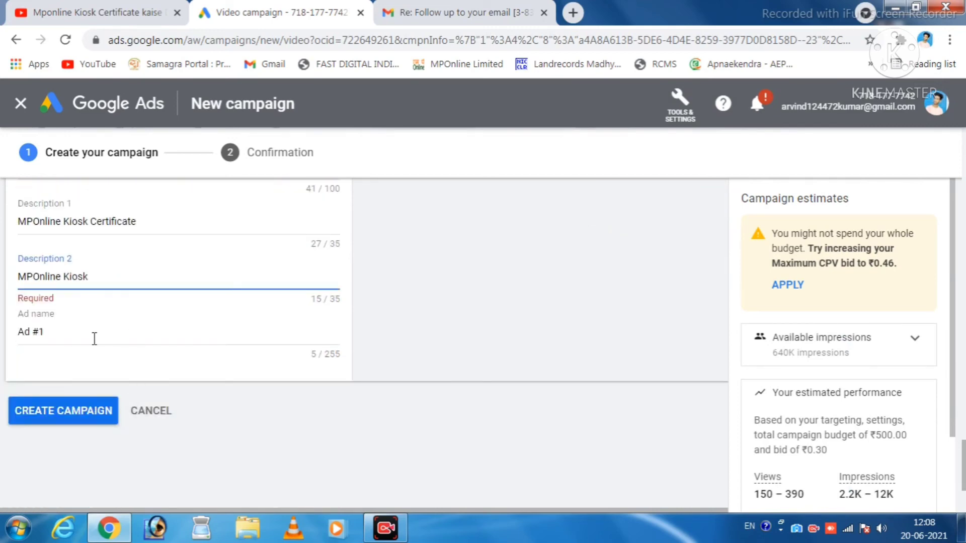
Copy "MP ONLINE का प्रमण पत्र कैसे डाउंलोड करे" from the title on the video's YouTube page.
{"action": "left_click", "coordinate": [91, 12]}
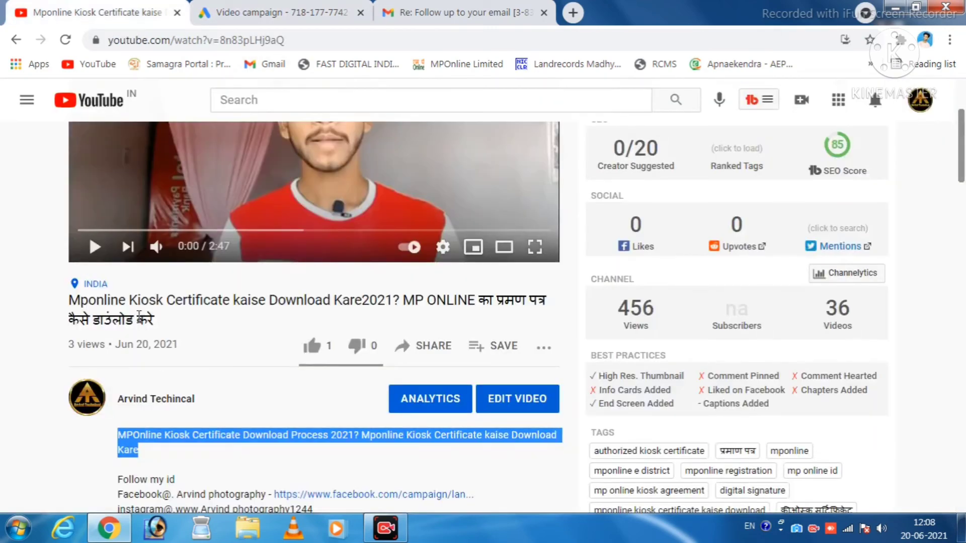
{"action": "left_click", "coordinate": [157, 325]}
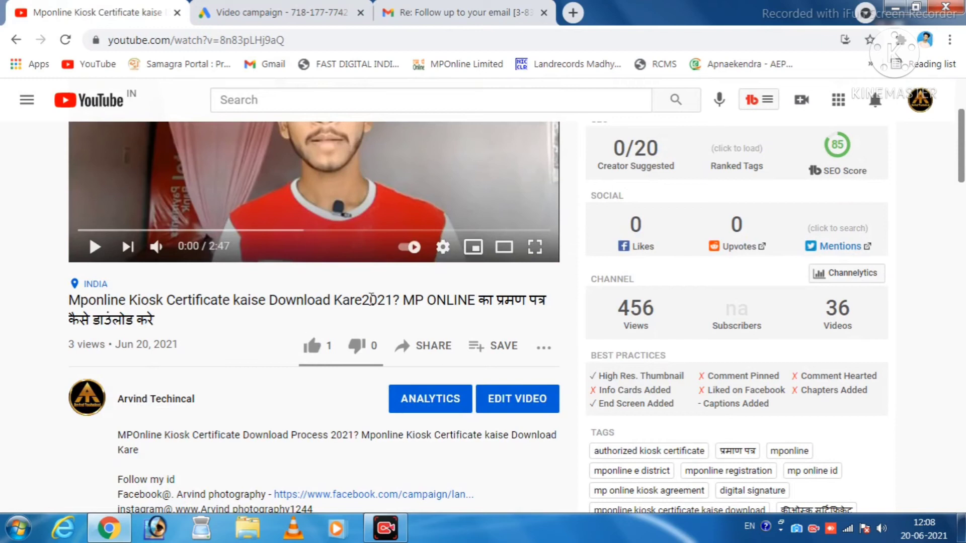
{"action": "left_click_drag", "start_coordinate": [402, 301], "coordinate": [519, 328]}
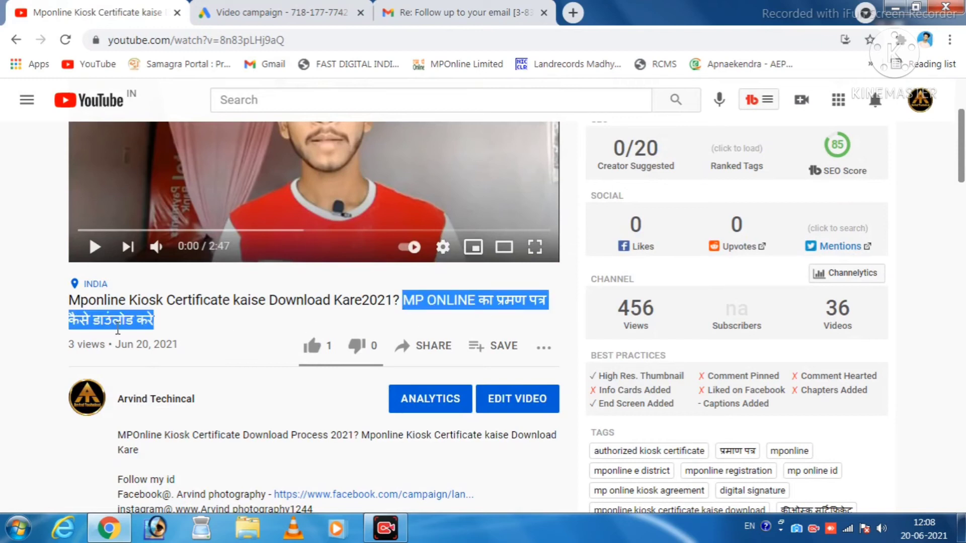
{"action": "right_click", "coordinate": [118, 325]}
{"action": "left_click", "coordinate": [164, 338]}
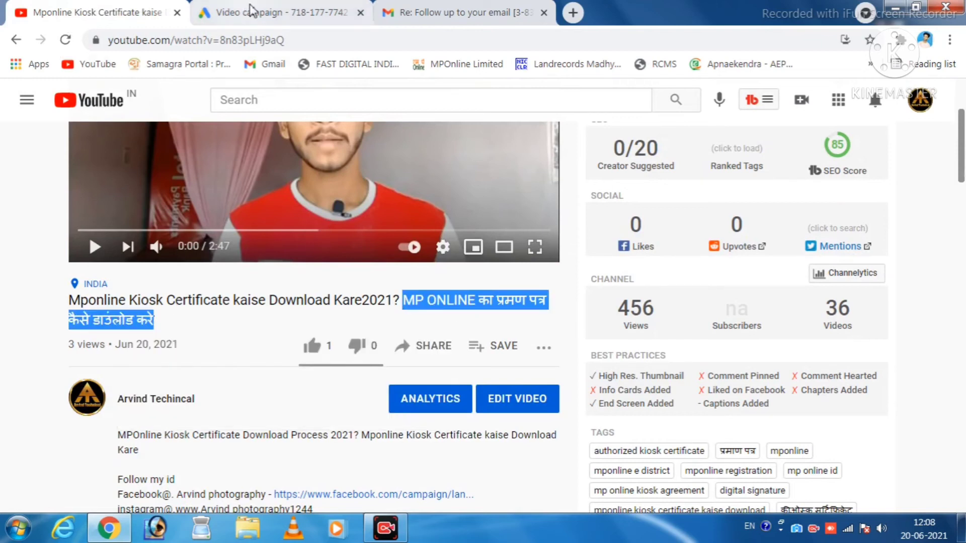
Return to the campaign and append the copied Hindi title text to the ad name "Ad #1".
{"action": "left_click", "coordinate": [272, 12]}
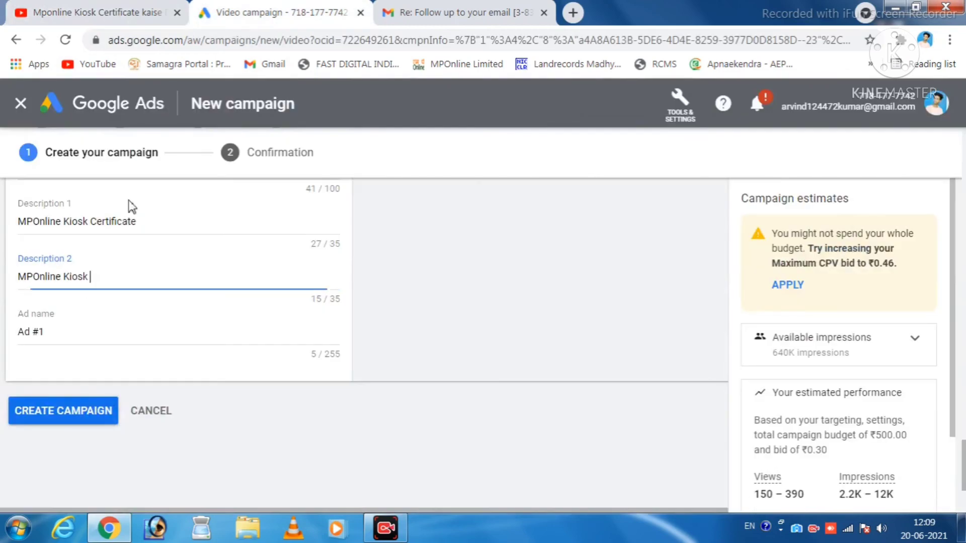
{"action": "left_click", "coordinate": [61, 339]}
{"action": "right_click", "coordinate": [79, 337]}
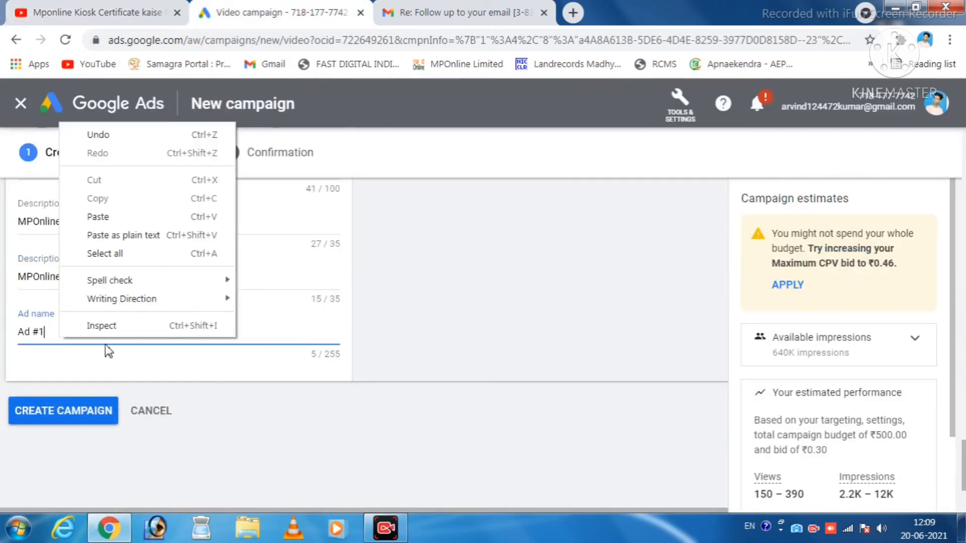
{"action": "left_click", "coordinate": [99, 217]}
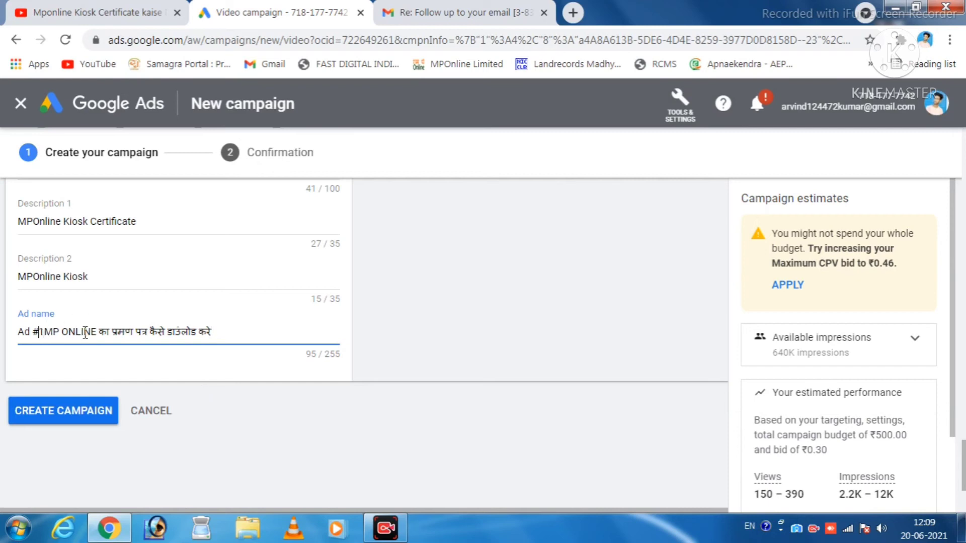
Switch to the video's YouTube page and copy its full title, from "Mponline Kiosk Certificate" to "डाउंलोड करे".
{"action": "left_click", "coordinate": [140, 16]}
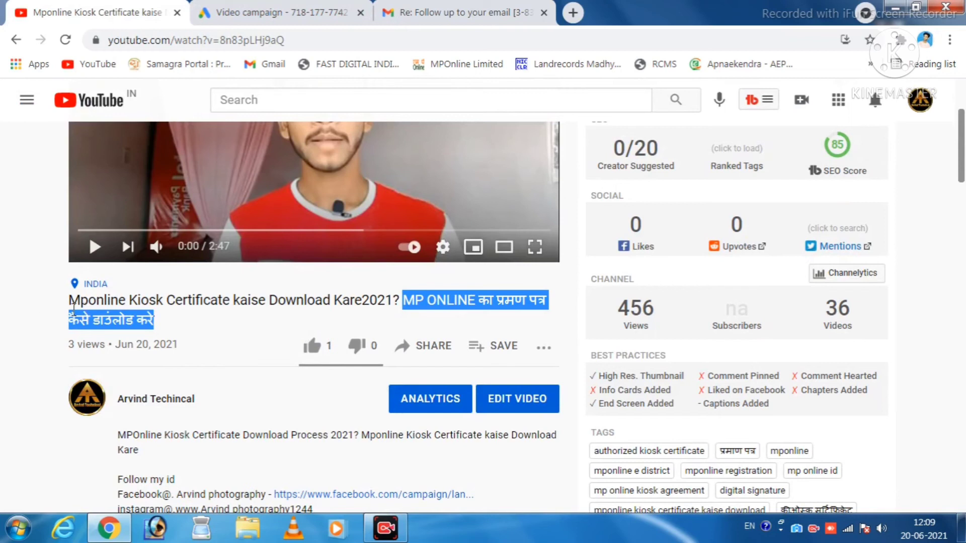
{"action": "left_click_drag", "start_coordinate": [69, 305], "coordinate": [156, 325]}
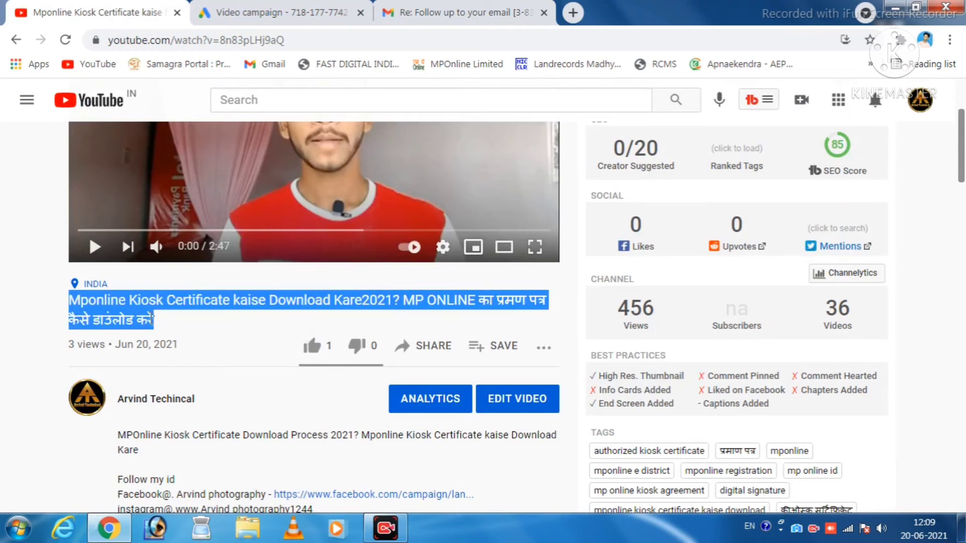
{"action": "right_click", "coordinate": [130, 326]}
{"action": "left_click", "coordinate": [159, 331]}
Return to the campaign and replace the entire ad name with the copied full video title.
{"action": "left_click", "coordinate": [285, 16]}
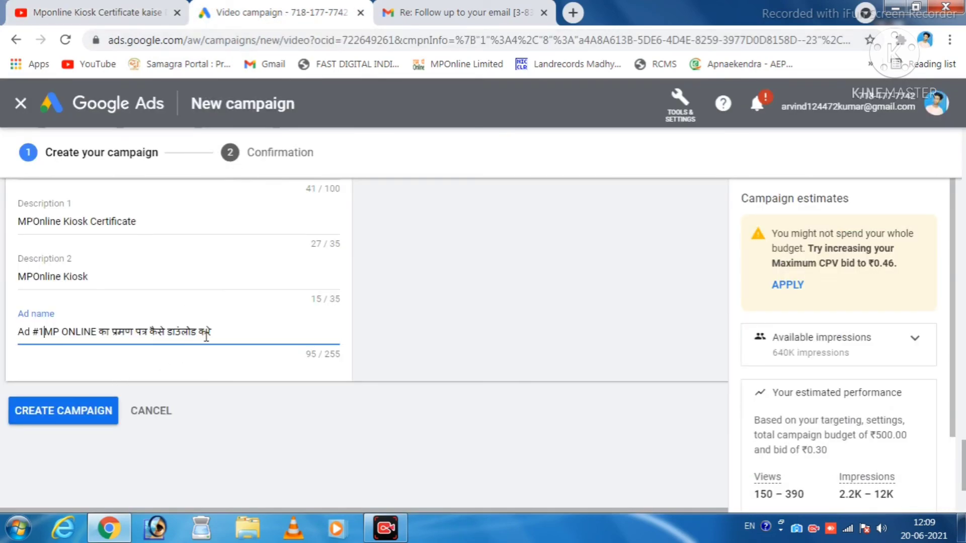
{"action": "left_click_drag", "start_coordinate": [221, 332], "coordinate": [7, 346]}
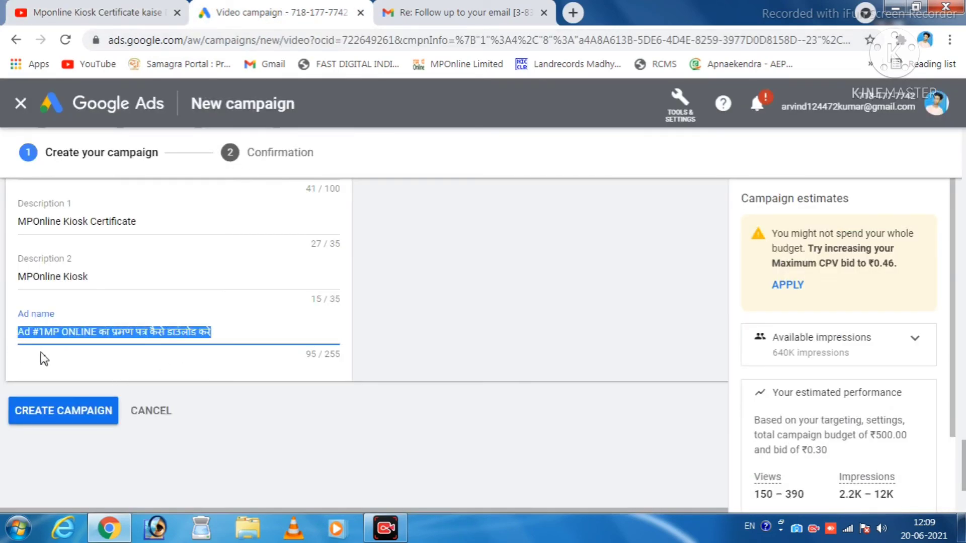
{"action": "key", "text": "BackSpace"}
{"action": "right_click", "coordinate": [51, 336]}
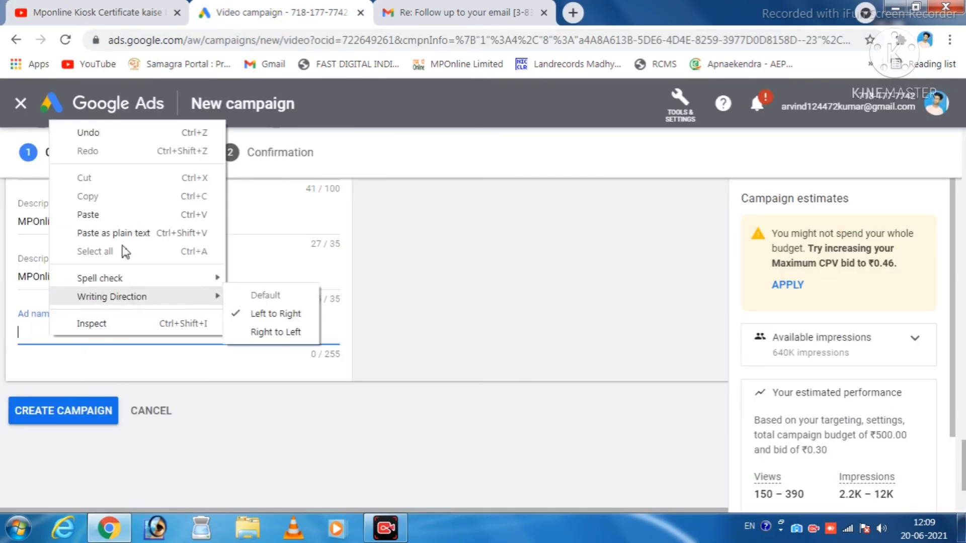
{"action": "left_click", "coordinate": [100, 216]}
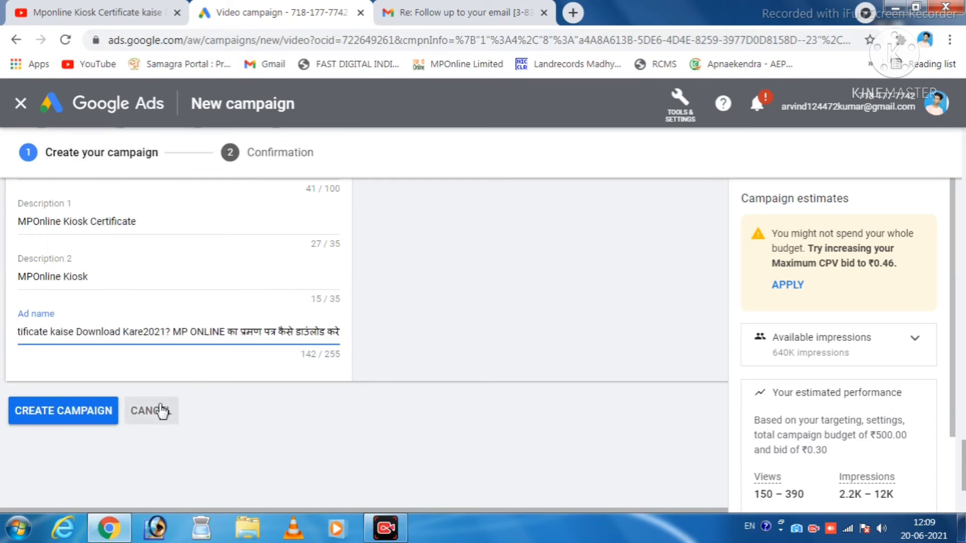
Review the ad and ad group settings, and create the campaign.
{"action": "scroll", "coordinate": [277, 432], "scroll_direction": "up", "scroll_amount": 5}
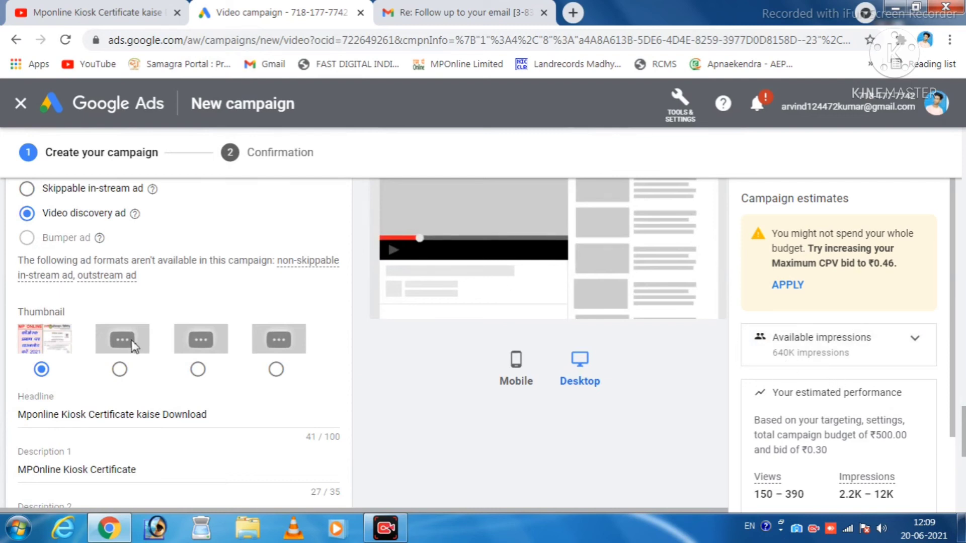
{"action": "scroll", "coordinate": [133, 347], "scroll_direction": "down", "scroll_amount": 3}
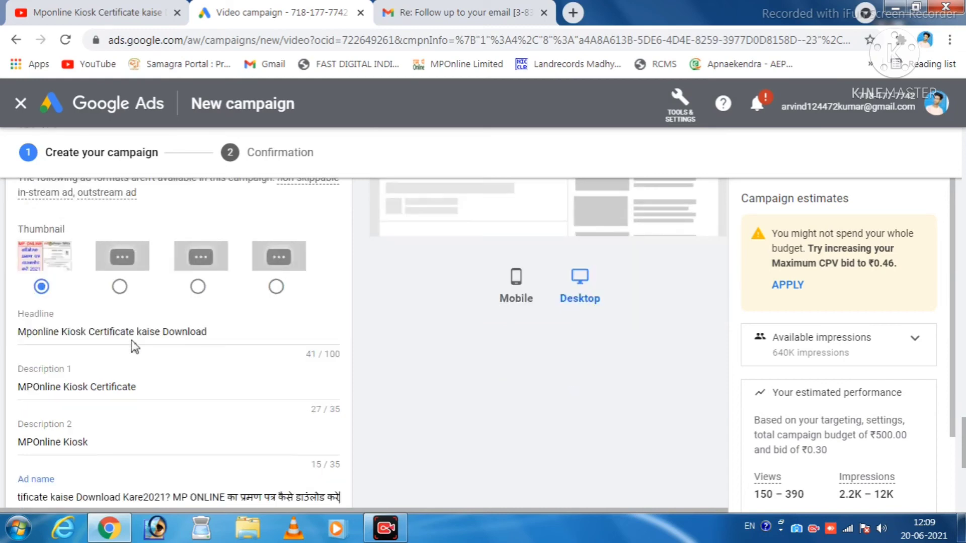
{"action": "scroll", "coordinate": [133, 347], "scroll_direction": "up", "scroll_amount": 8}
{"action": "scroll", "coordinate": [135, 346], "scroll_direction": "up", "scroll_amount": 10}
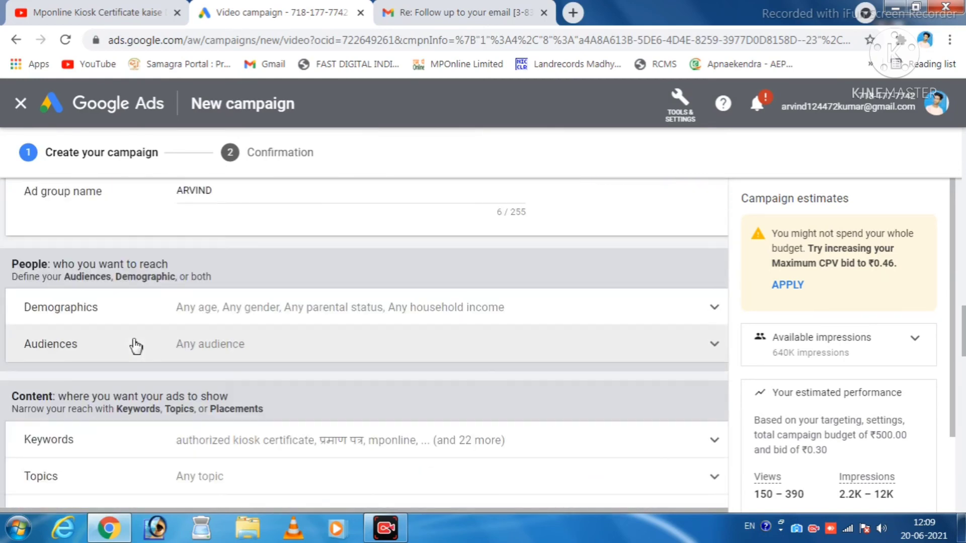
{"action": "scroll", "coordinate": [135, 346], "scroll_direction": "down", "scroll_amount": 5}
{"action": "scroll", "coordinate": [135, 347], "scroll_direction": "down", "scroll_amount": 15}
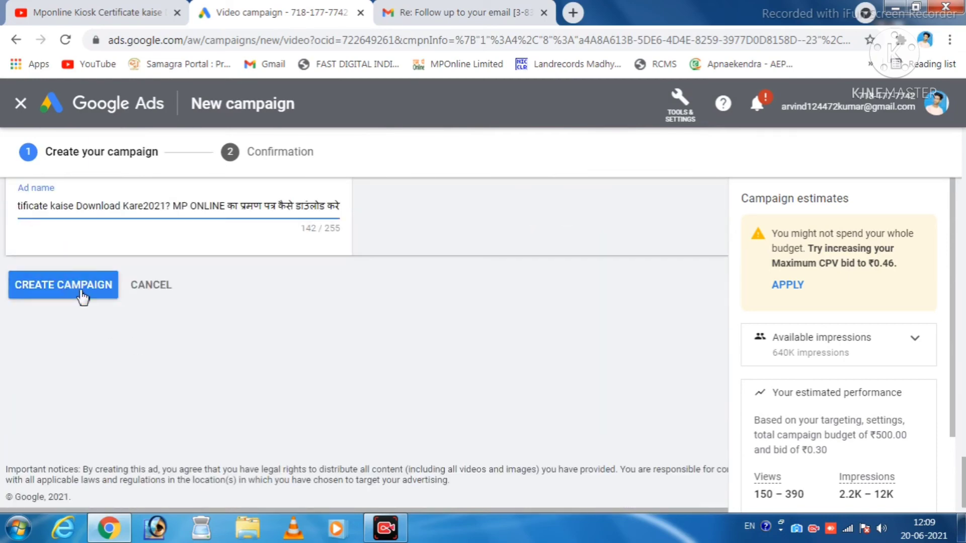
{"action": "left_click", "coordinate": [80, 295]}
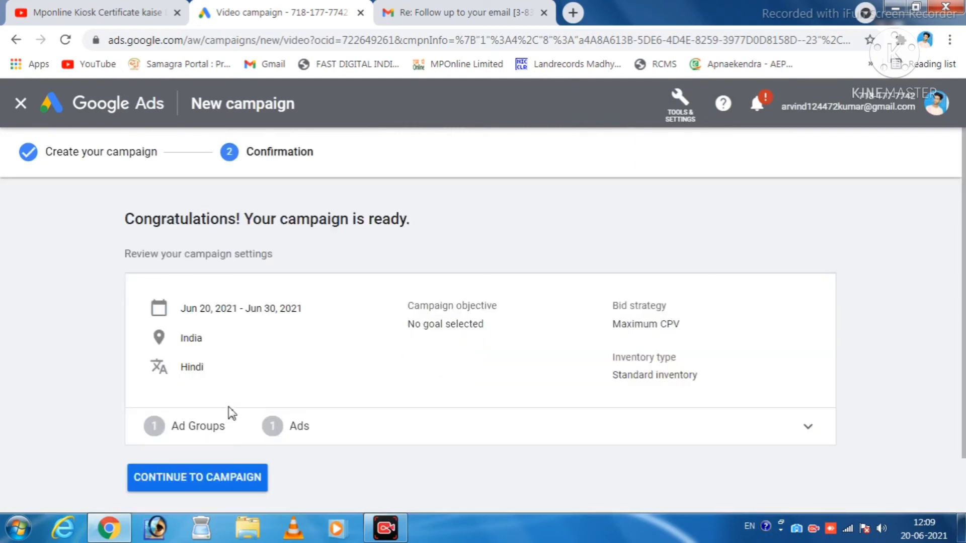
Review the confirmation summary and continue to the new campaign's page.
{"action": "scroll", "coordinate": [234, 468], "scroll_direction": "down", "scroll_amount": 2}
{"action": "scroll", "coordinate": [443, 338], "scroll_direction": "up", "scroll_amount": 2}
{"action": "left_click", "coordinate": [206, 481]}
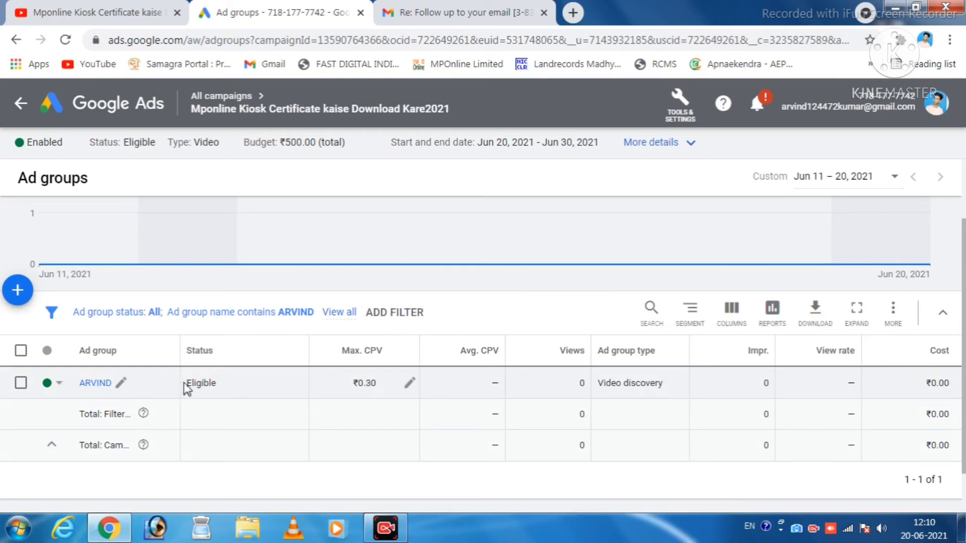
Check the ad group's status and save its maximum CPV at ₹0.30.
{"action": "left_click_drag", "start_coordinate": [199, 386], "coordinate": [246, 395]}
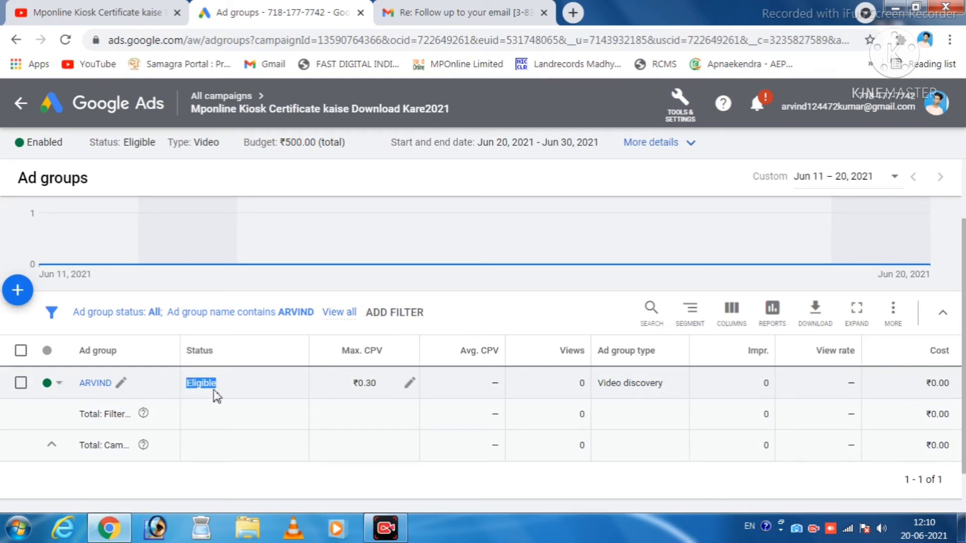
{"action": "left_click", "coordinate": [410, 394]}
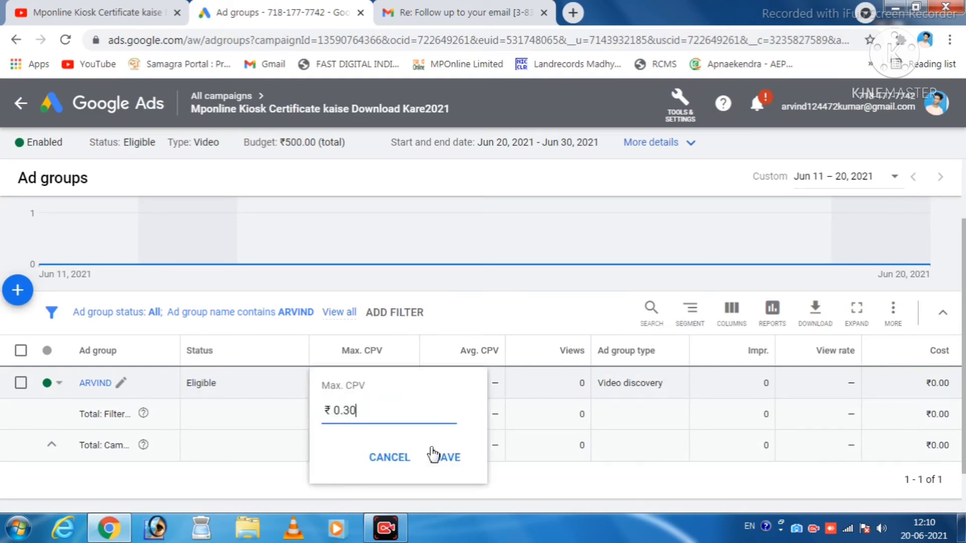
{"action": "left_click", "coordinate": [444, 458]}
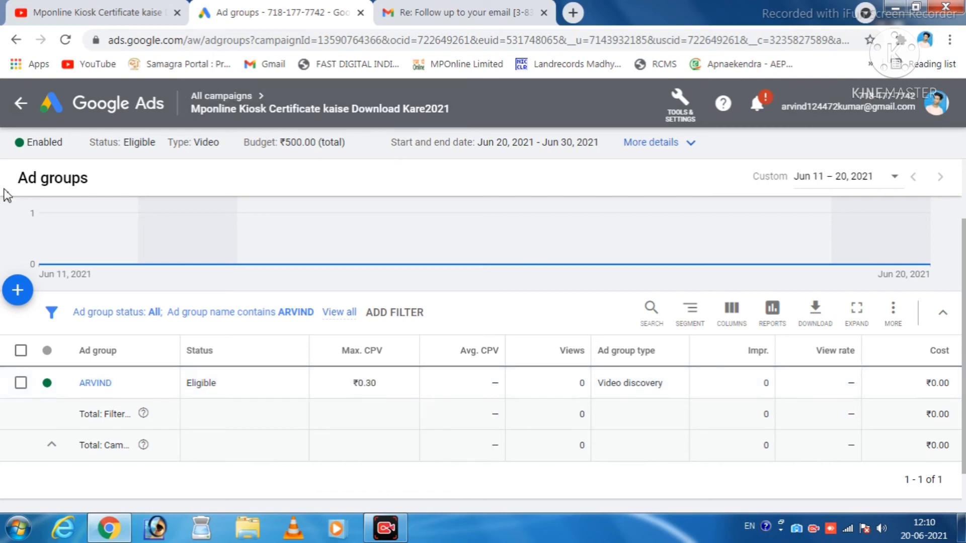
Look over the ad group's performance chart and table, and open the all-campaigns overview to examine the campaign list.
{"action": "mouse_move", "coordinate": [92, 209]}
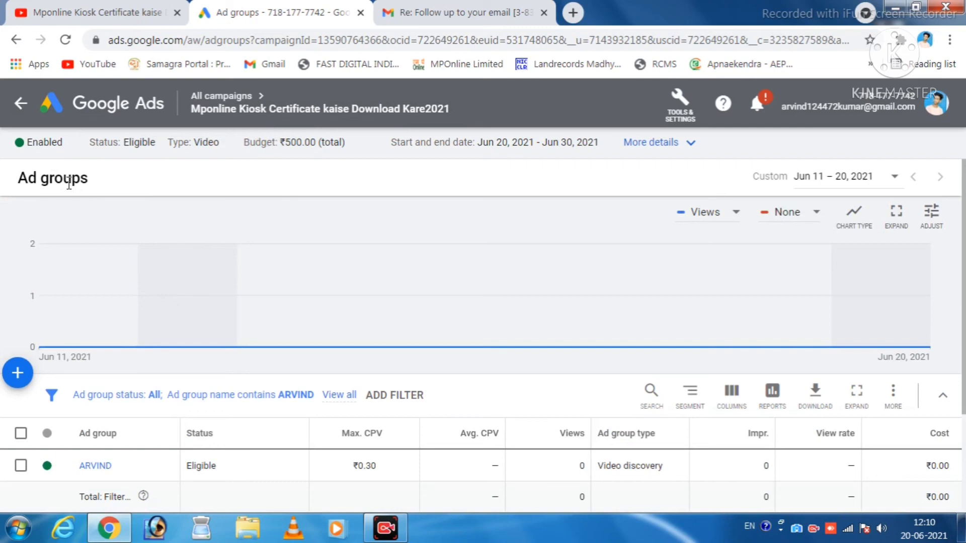
{"action": "scroll", "coordinate": [730, 417], "scroll_direction": "down", "scroll_amount": 3}
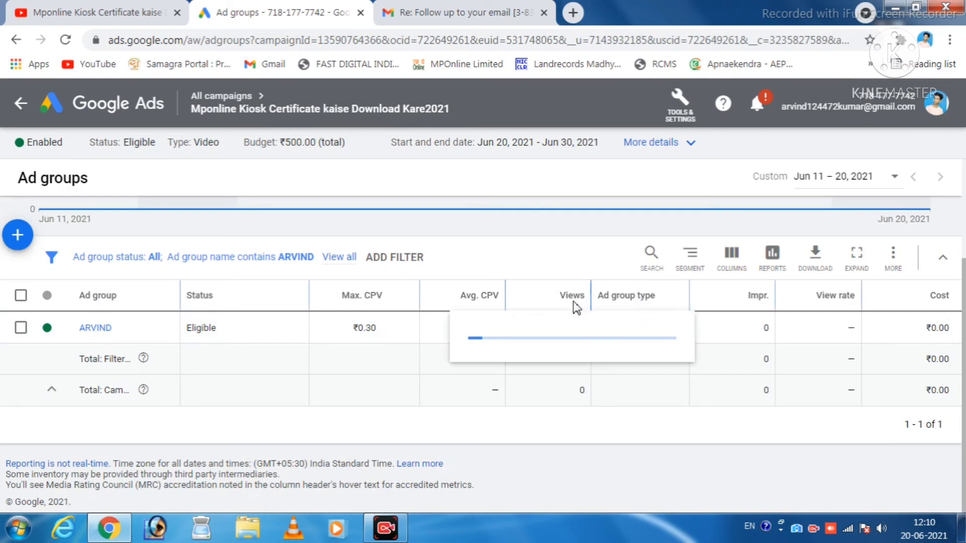
{"action": "scroll", "coordinate": [736, 394], "scroll_direction": "up", "scroll_amount": 3}
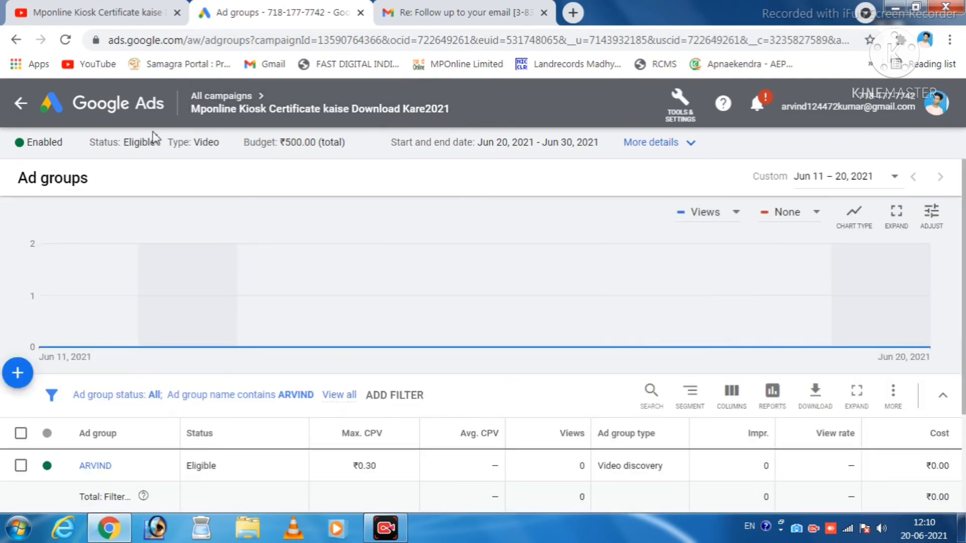
{"action": "left_click", "coordinate": [124, 103]}
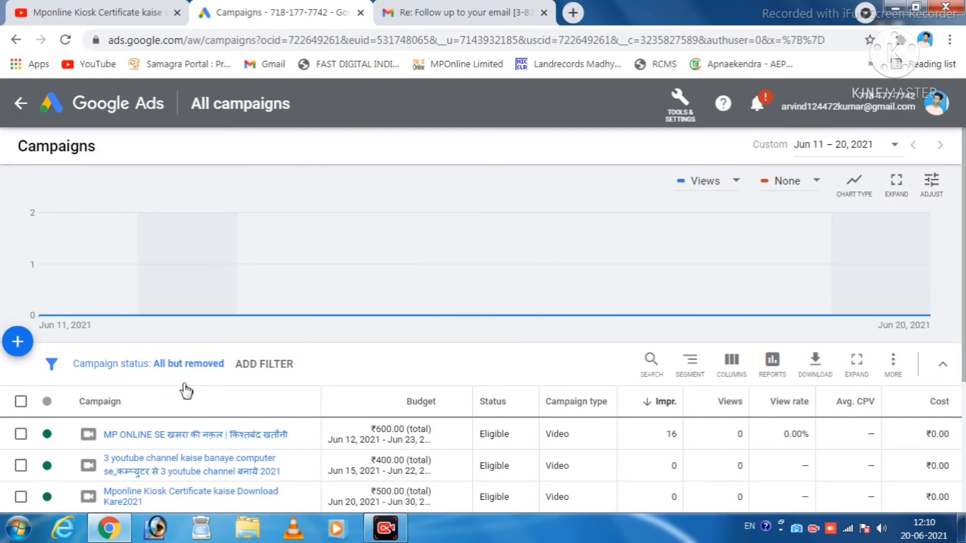
{"action": "scroll", "coordinate": [186, 393], "scroll_direction": "down", "scroll_amount": 2}
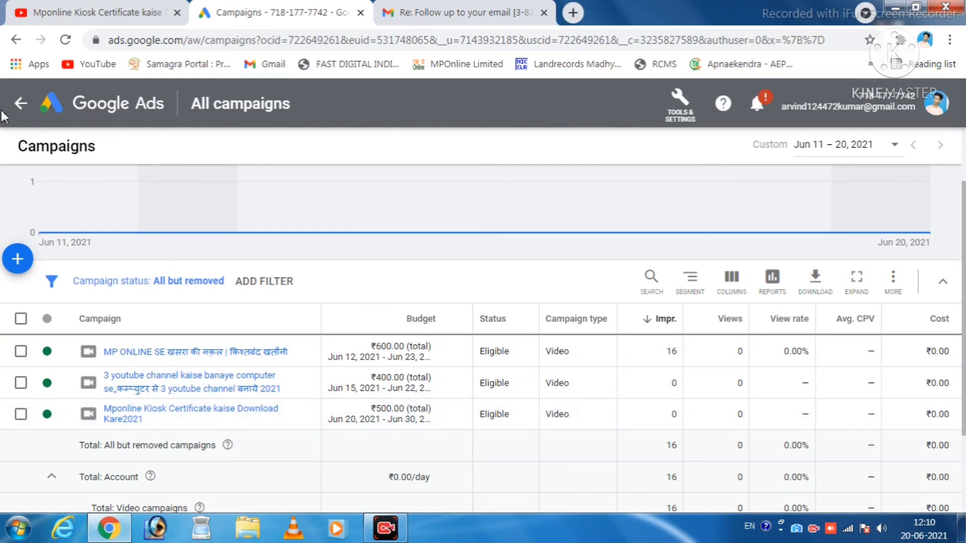
Return to the all-campaigns overview, switch it to the other view mode, and look over the performance summary.
{"action": "left_click", "coordinate": [17, 104]}
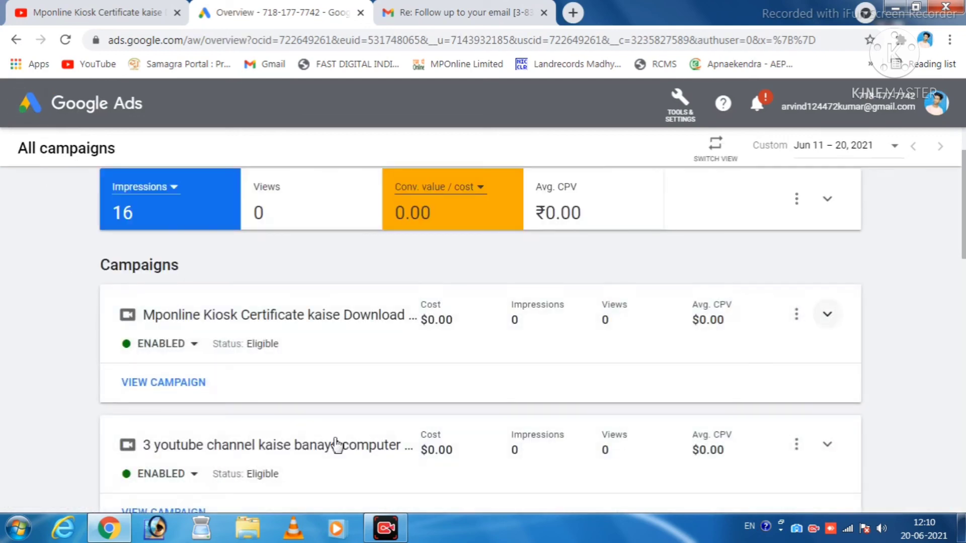
{"action": "scroll", "coordinate": [336, 445], "scroll_direction": "up", "scroll_amount": 2}
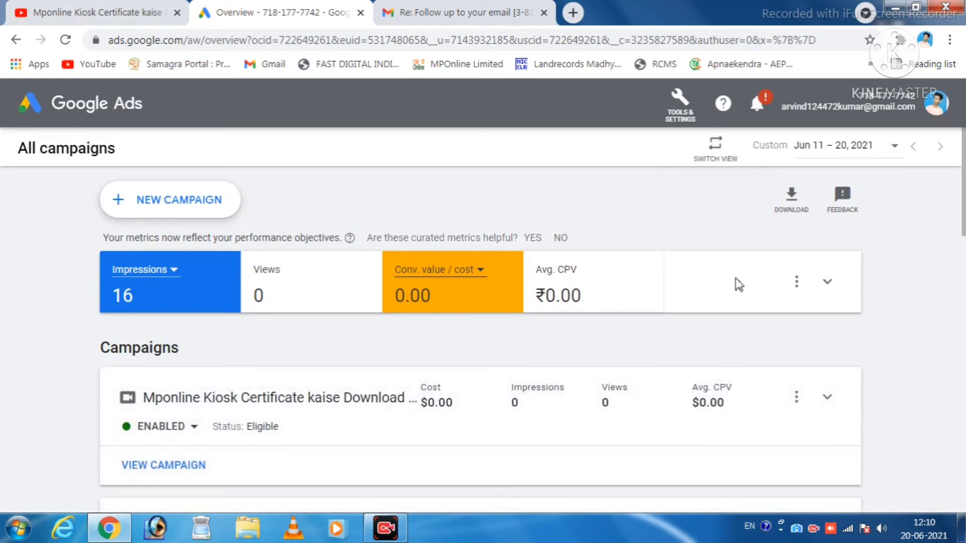
{"action": "left_click", "coordinate": [714, 147]}
{"action": "scroll", "coordinate": [765, 265], "scroll_direction": "down", "scroll_amount": 2}
{"action": "scroll", "coordinate": [769, 268], "scroll_direction": "up", "scroll_amount": 2}
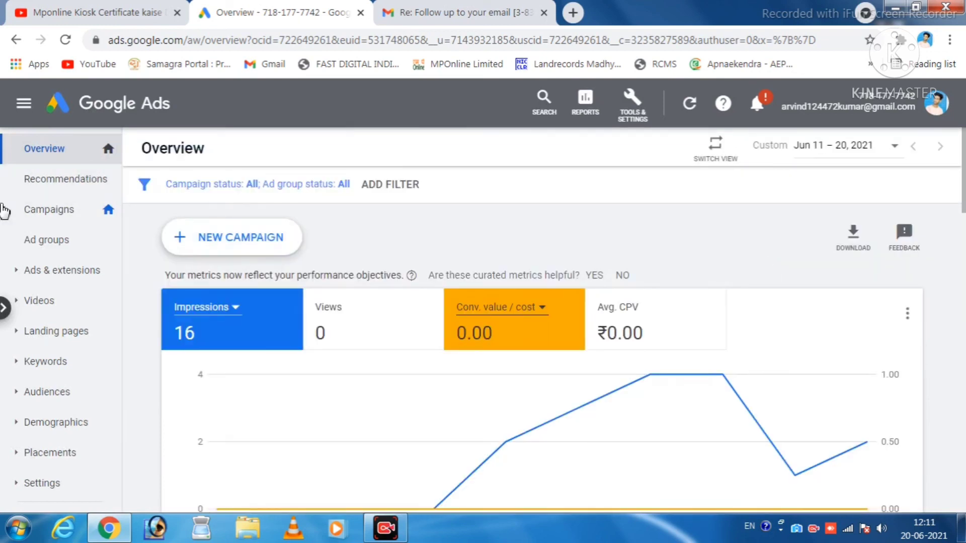
Review the ad groups of all campaigns and select the one belonging to the Mponline Kiosk Certificate kaise Download Kare2021 campaign.
{"action": "left_click", "coordinate": [47, 242]}
{"action": "scroll", "coordinate": [582, 478], "scroll_direction": "down", "scroll_amount": 4}
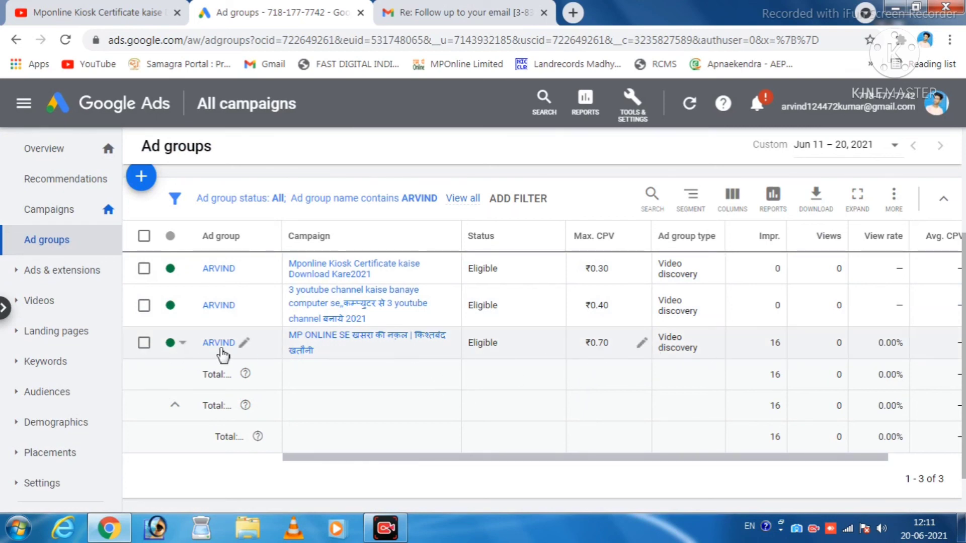
{"action": "left_click", "coordinate": [144, 344]}
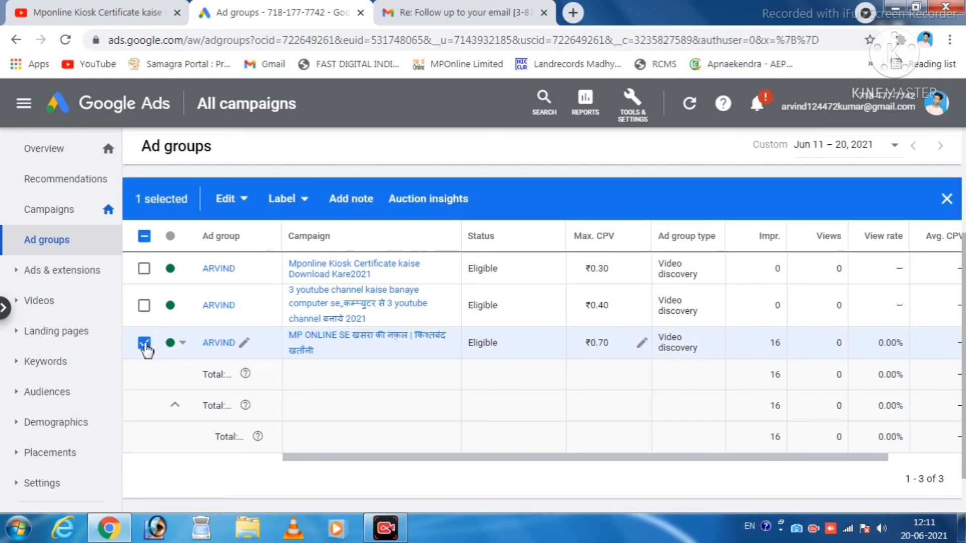
{"action": "left_click", "coordinate": [144, 344]}
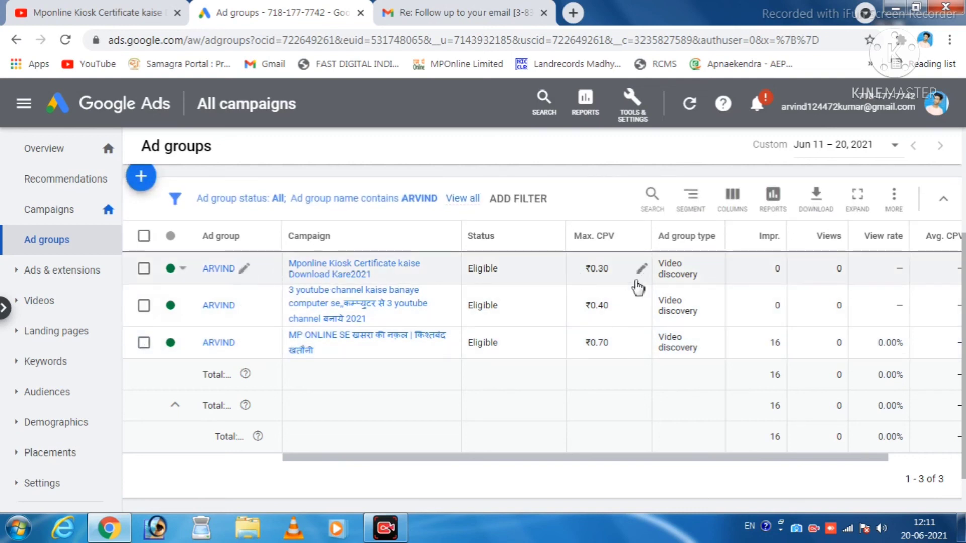
{"action": "left_click", "coordinate": [144, 269]}
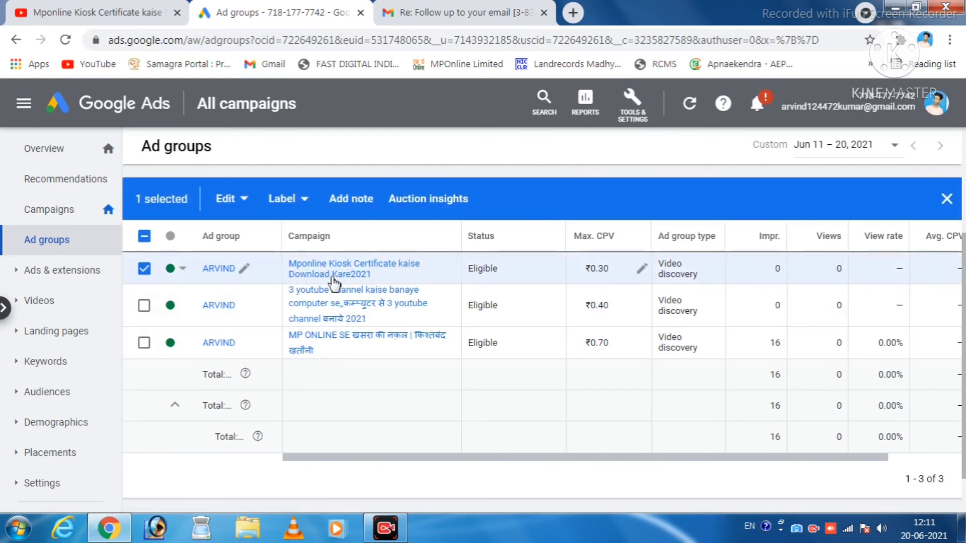
Open the keywords page for all campaigns.
{"action": "left_click", "coordinate": [67, 368]}
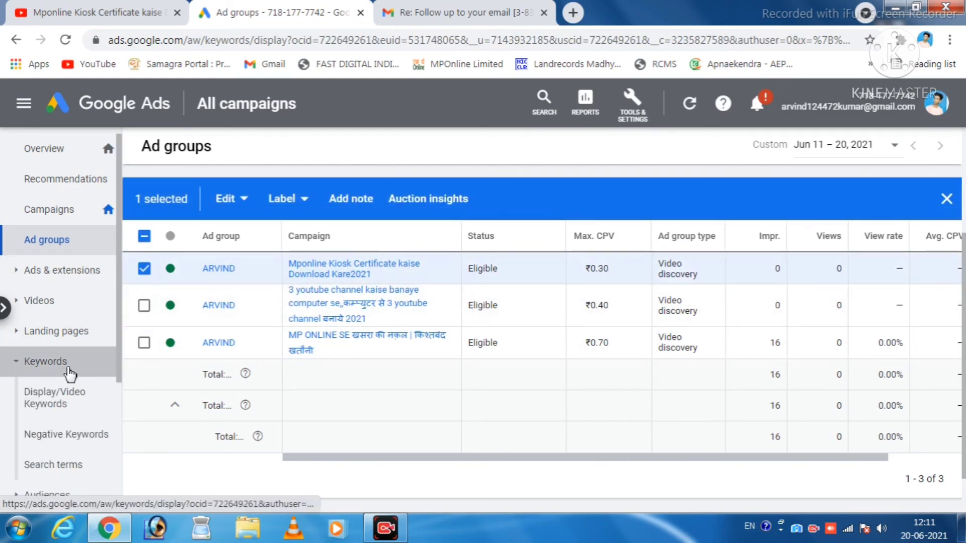